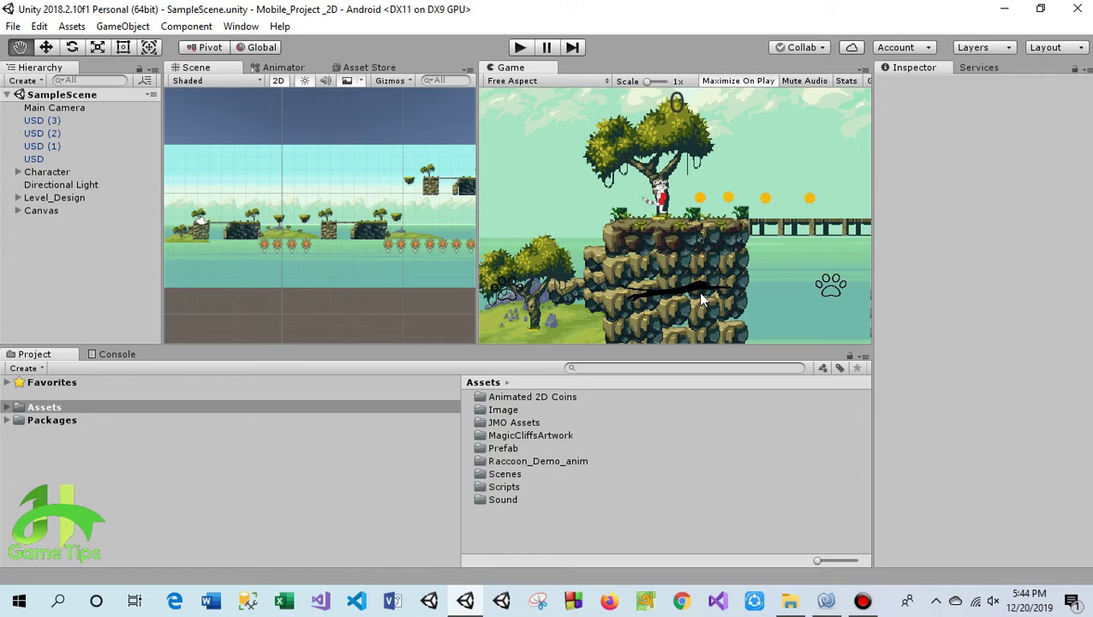
- Widen the Scene view beside the Game view and select the Canvas to show its Screen Space - Overlay settings
click(480, 179)
mouse_move(479, 179)
mouse_down()
mouse_move(694, 179)
mouse_move(268, 201)
mouse_up()
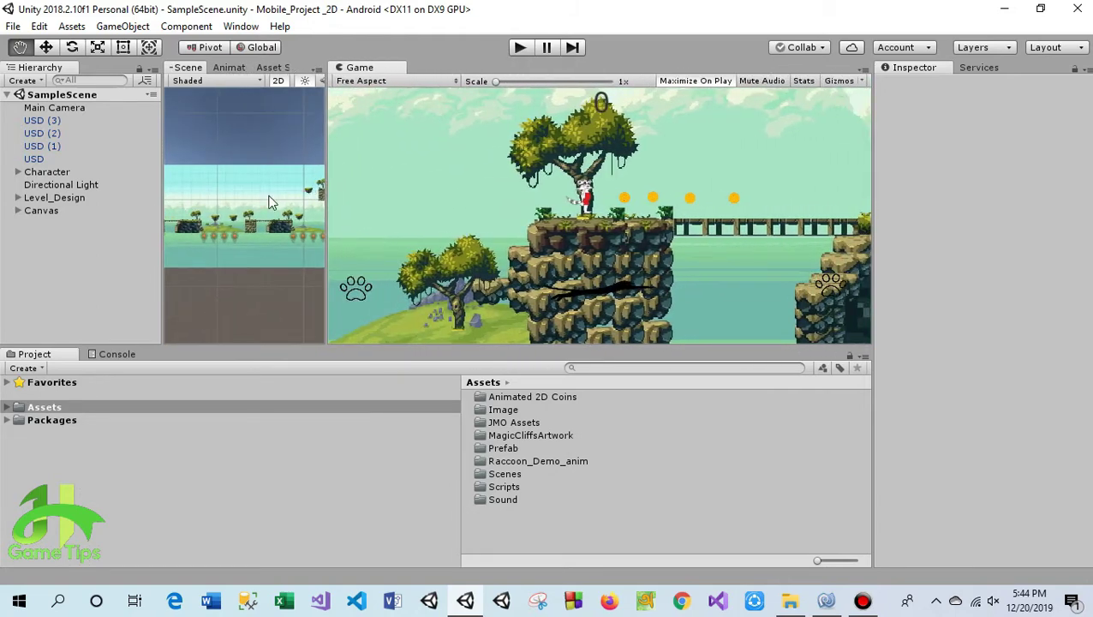
mouse_move(268, 202)
mouse_down()
mouse_move(485, 217)
mouse_move(476, 217)
mouse_up()
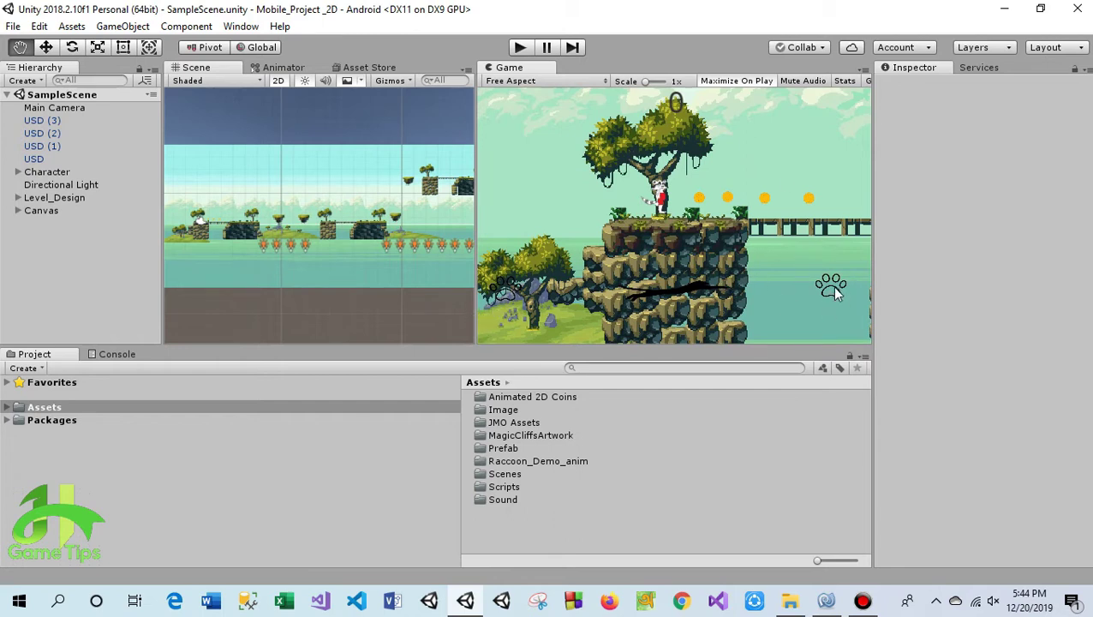
mouse_move(476, 195)
mouse_down()
mouse_move(648, 196)
mouse_move(471, 208)
mouse_up()
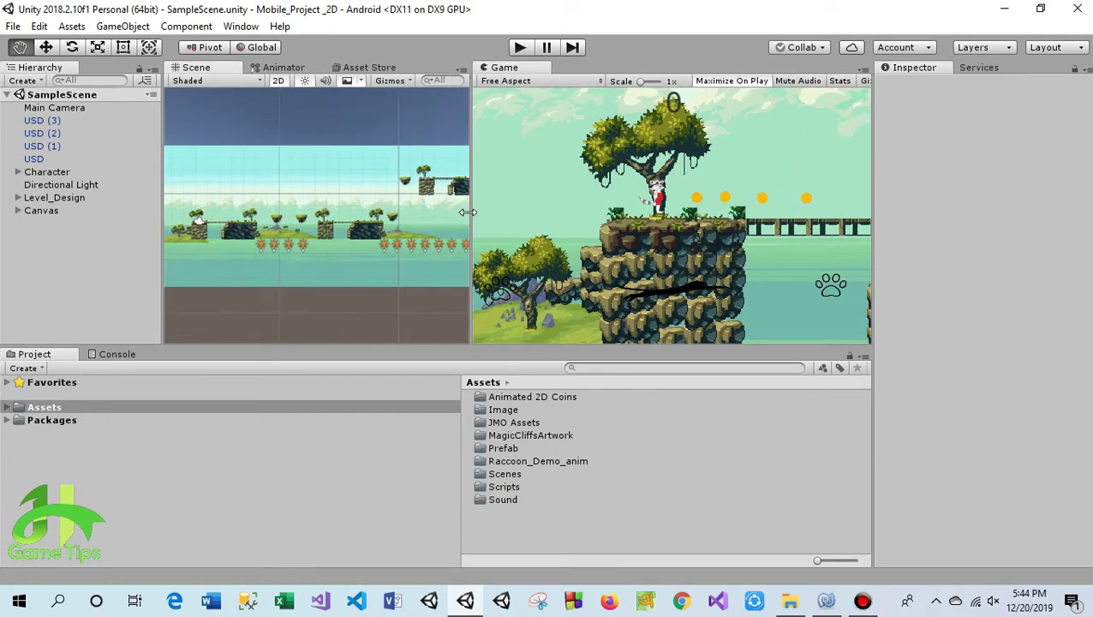
click(40, 210)
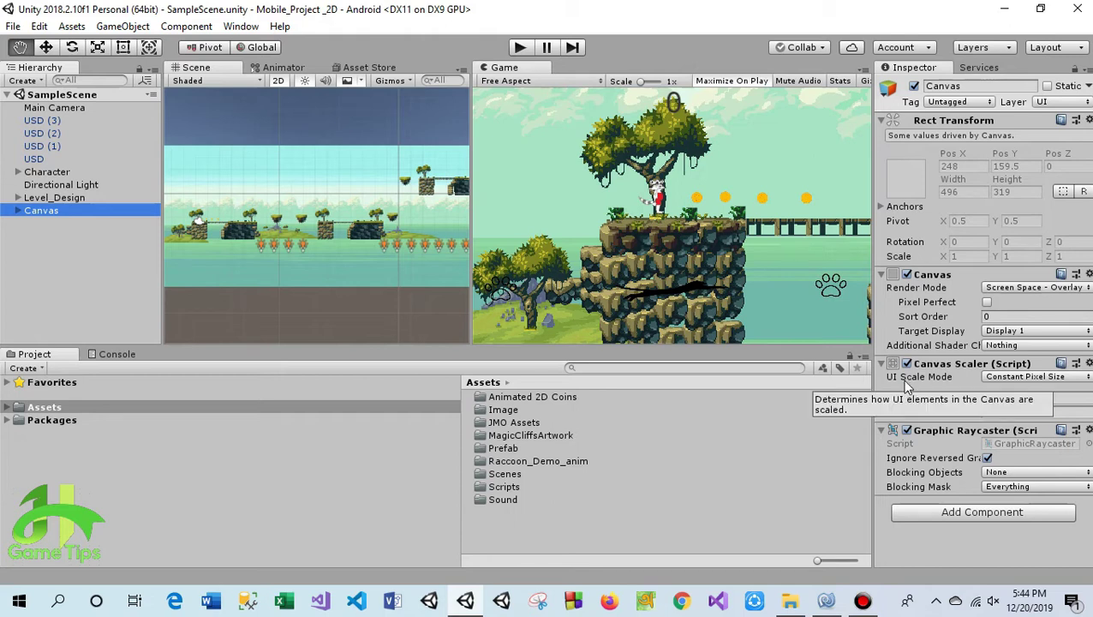
- Switch the Canvas Scaler to Scale With Screen Size at 800 × 600, check the Game view, and expand Canvas
click(1062, 382)
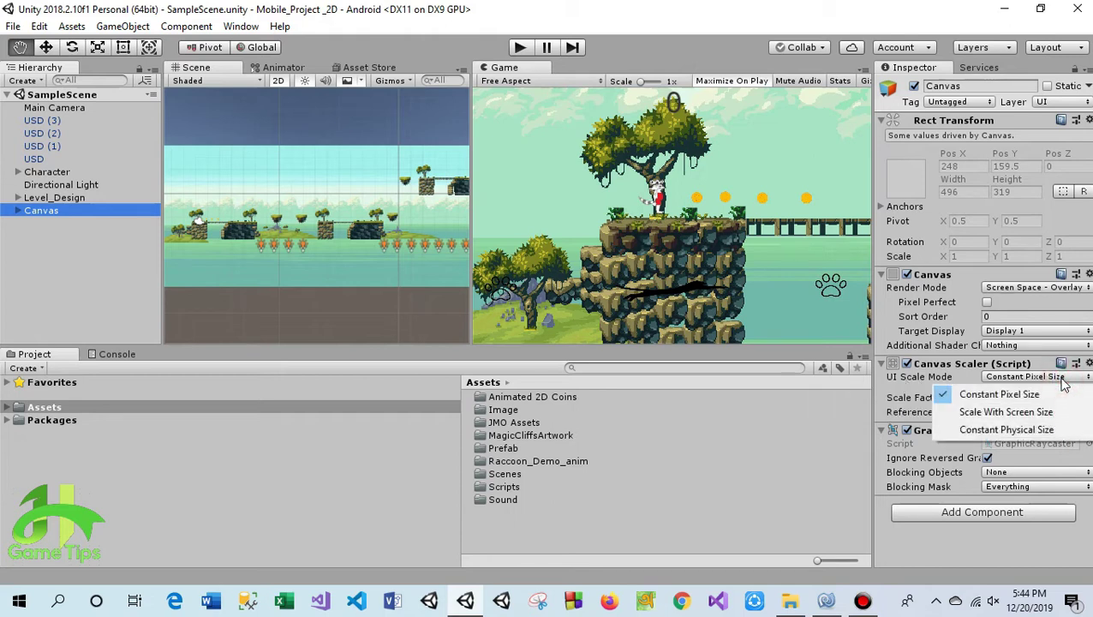
click(996, 415)
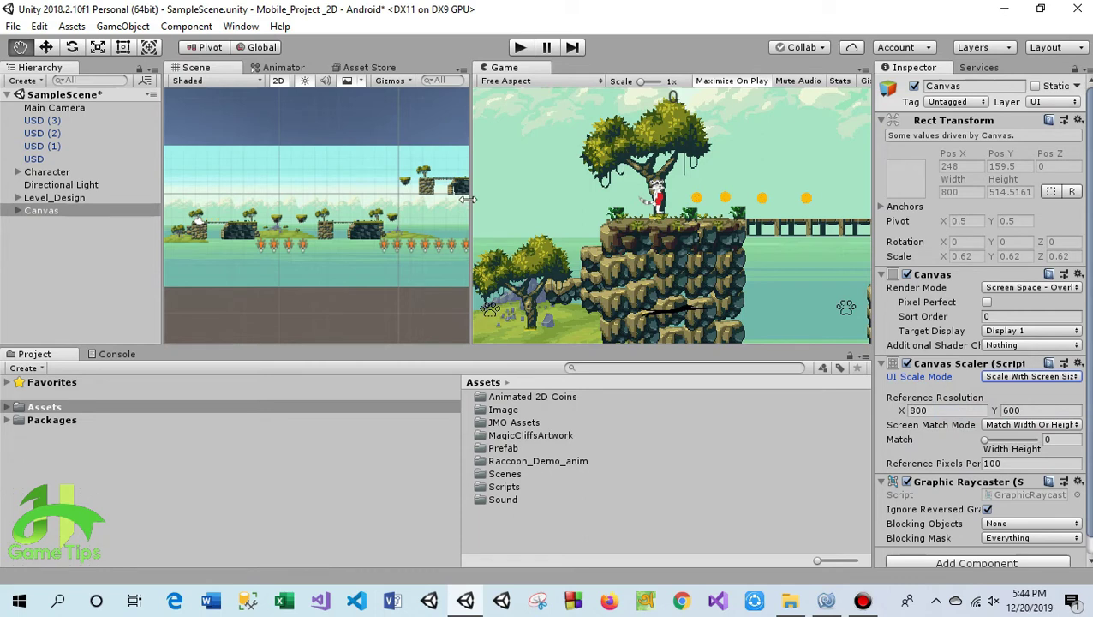
mouse_move(469, 198)
mouse_down()
mouse_move(243, 195)
mouse_move(669, 211)
mouse_up()
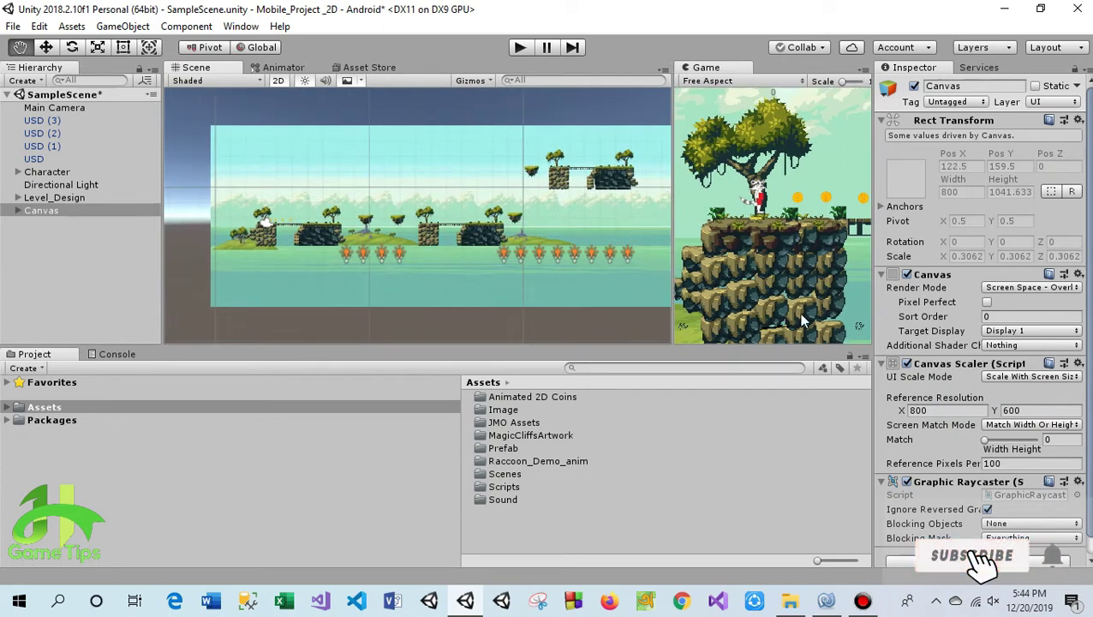
drag(671, 218, 467, 207)
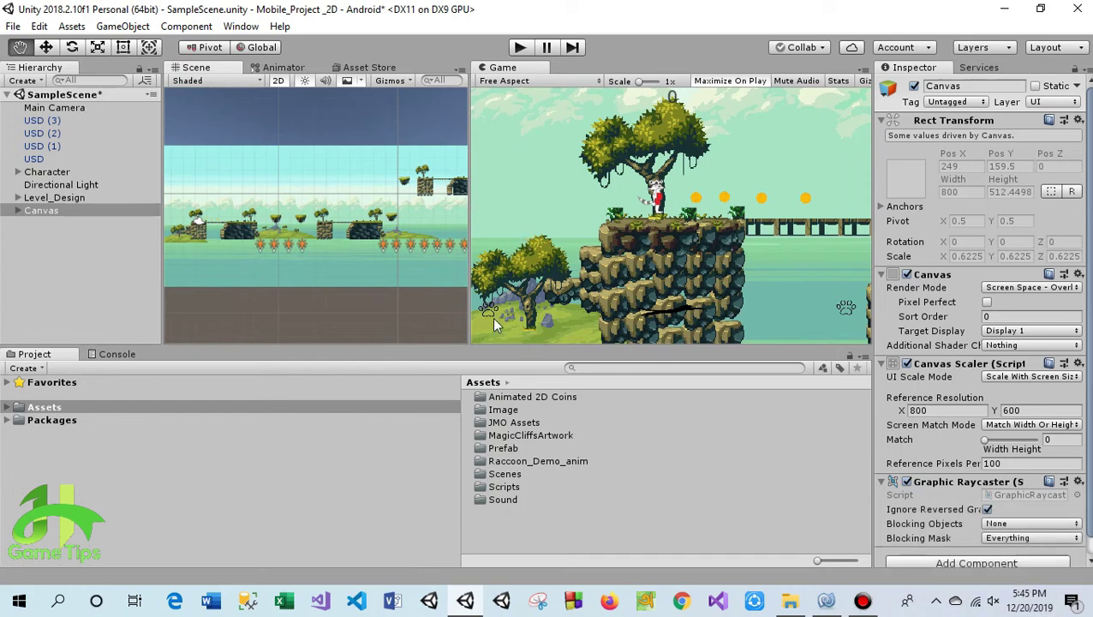
click(15, 212)
click(15, 213)
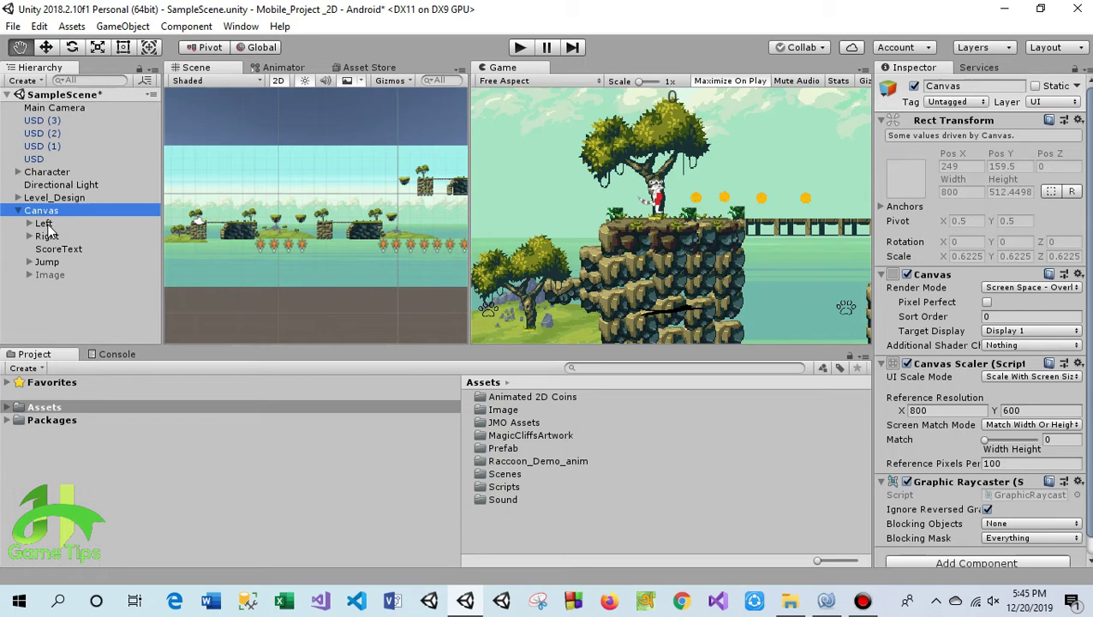
- Select the Left, Right and Jump buttons and scale them up together to about 2.47
double_click(43, 224)
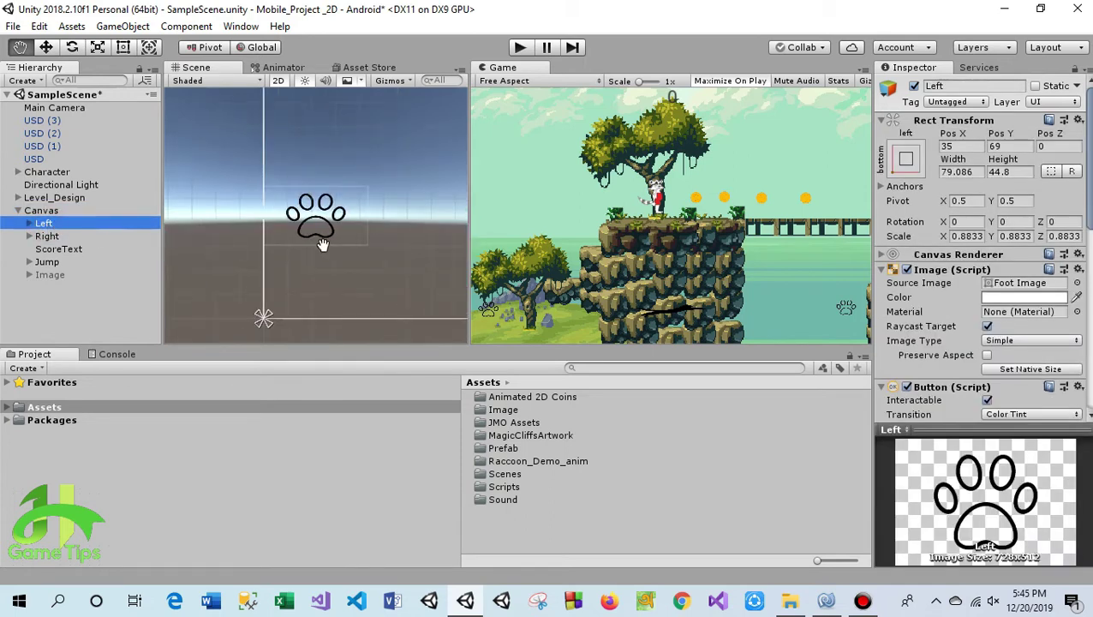
drag(472, 224, 672, 224)
scroll(567, 230, down, 3)
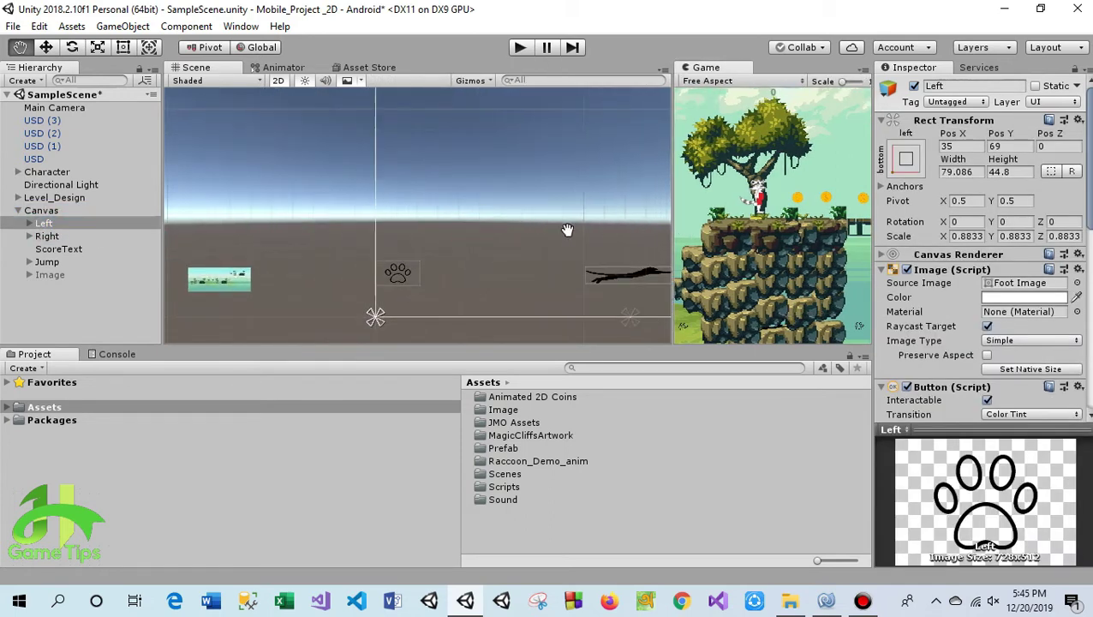
drag(567, 230, 358, 244)
scroll(358, 243, down, 2)
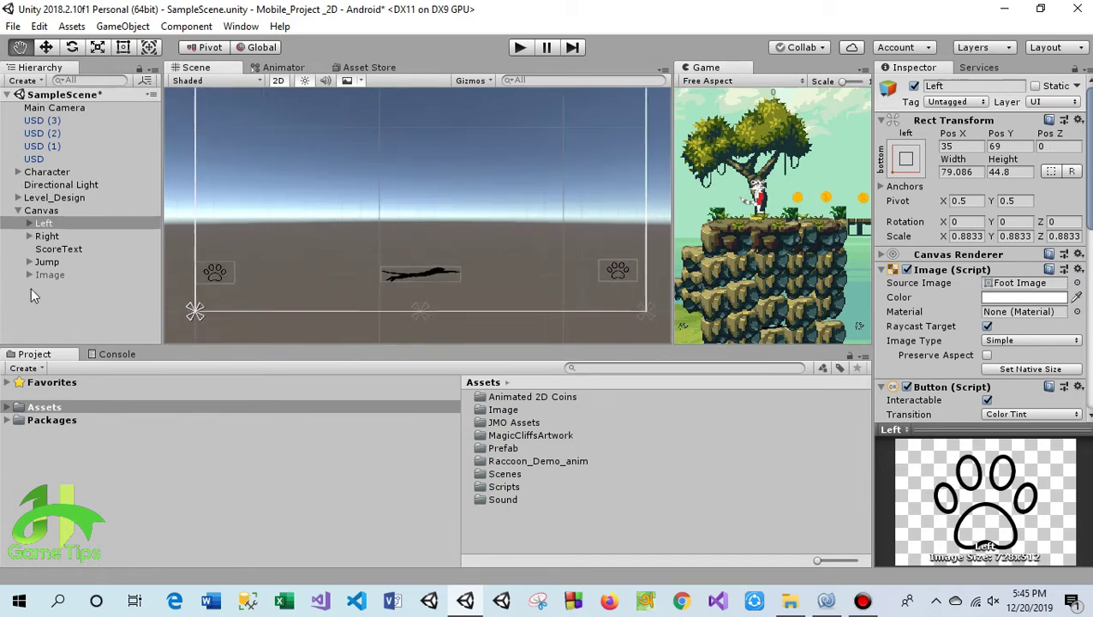
click(53, 223)
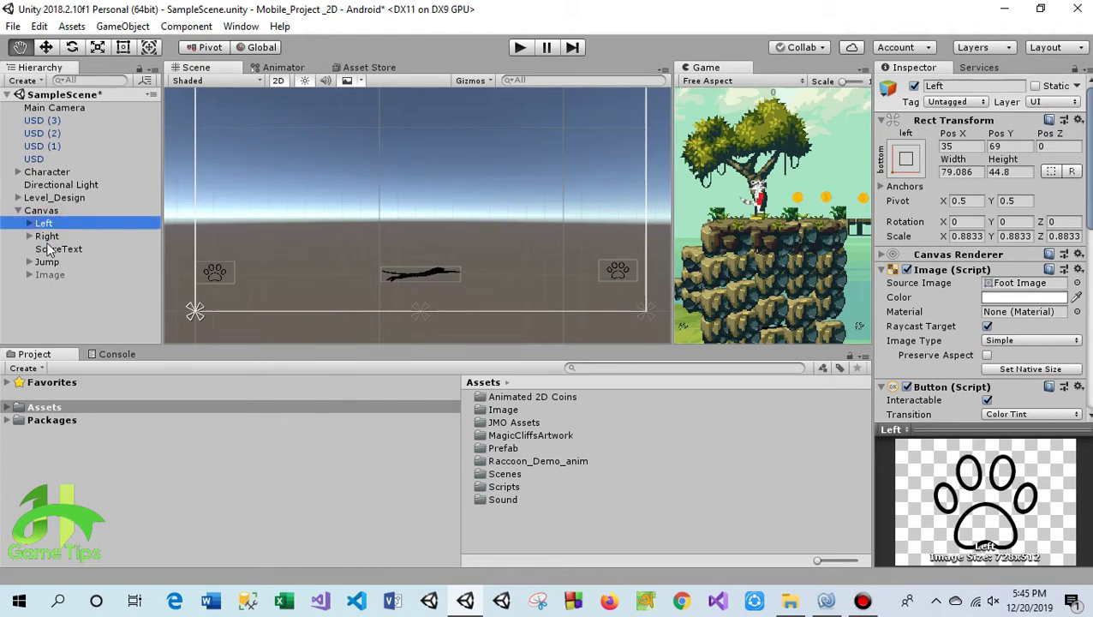
ctrl+click(48, 237)
ctrl+click(53, 263)
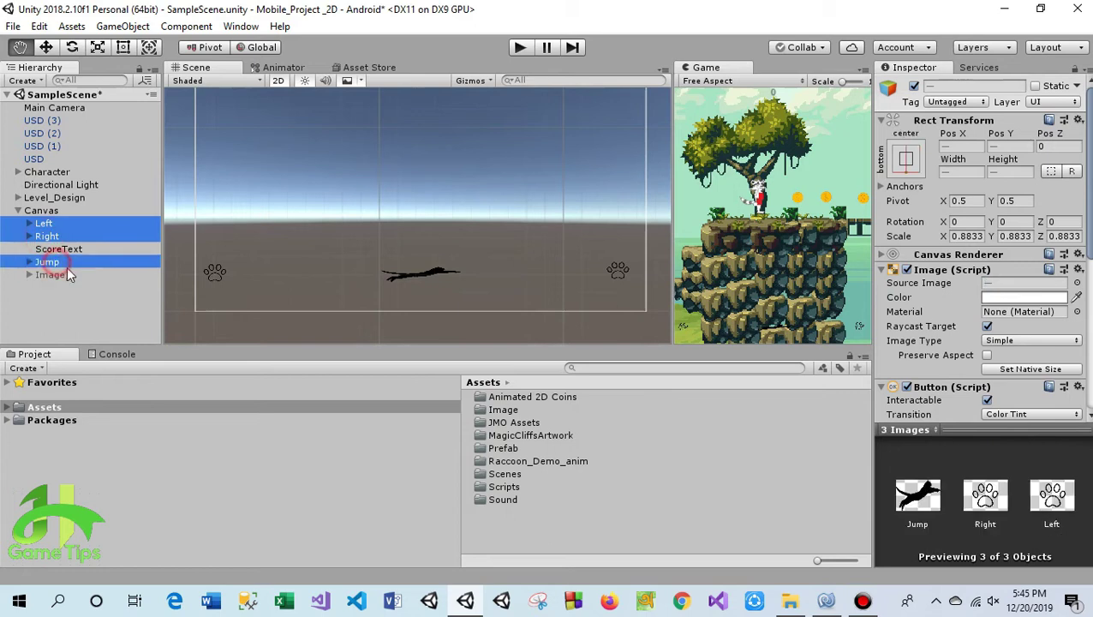
click(97, 49)
drag(214, 274, 320, 306)
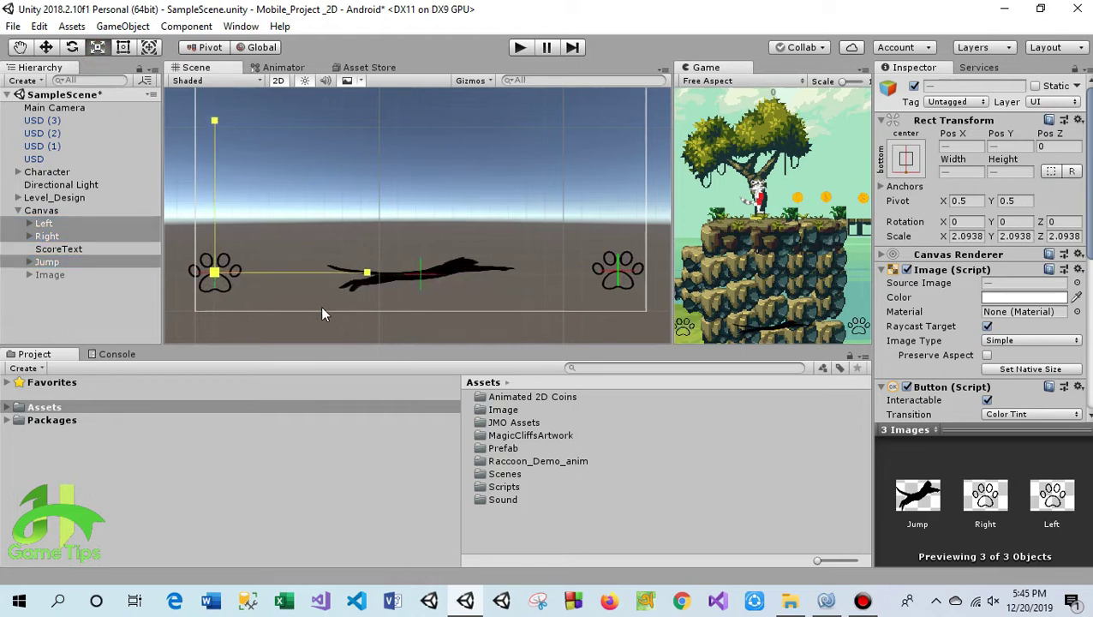
drag(320, 306, 340, 312)
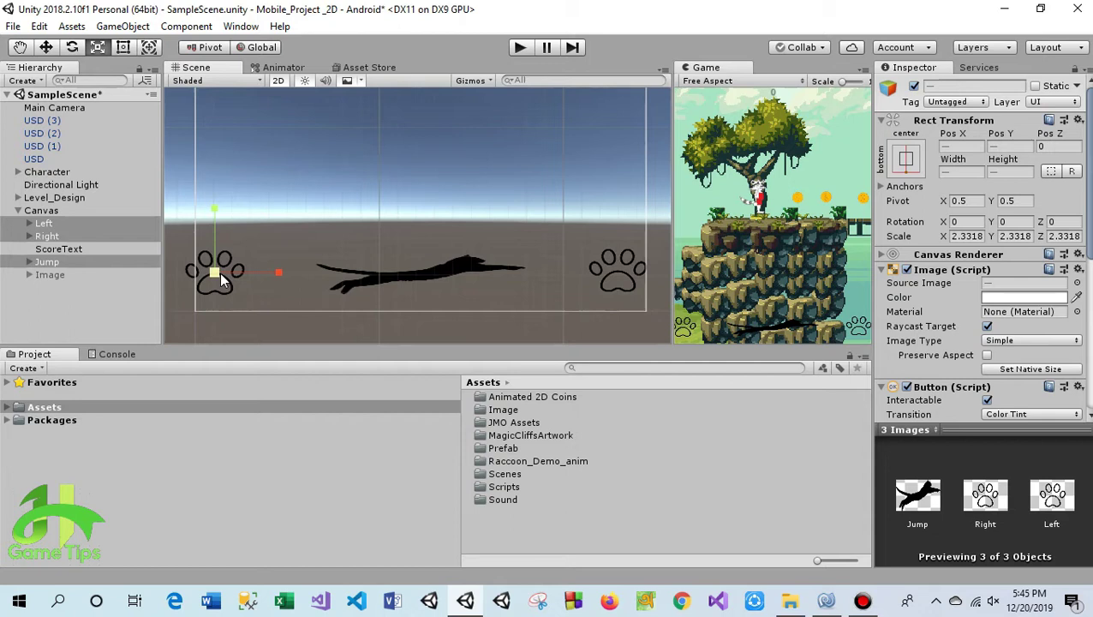
drag(220, 272, 228, 275)
- Move the Left and Right paw buttons inward toward the centre
click(56, 296)
click(43, 222)
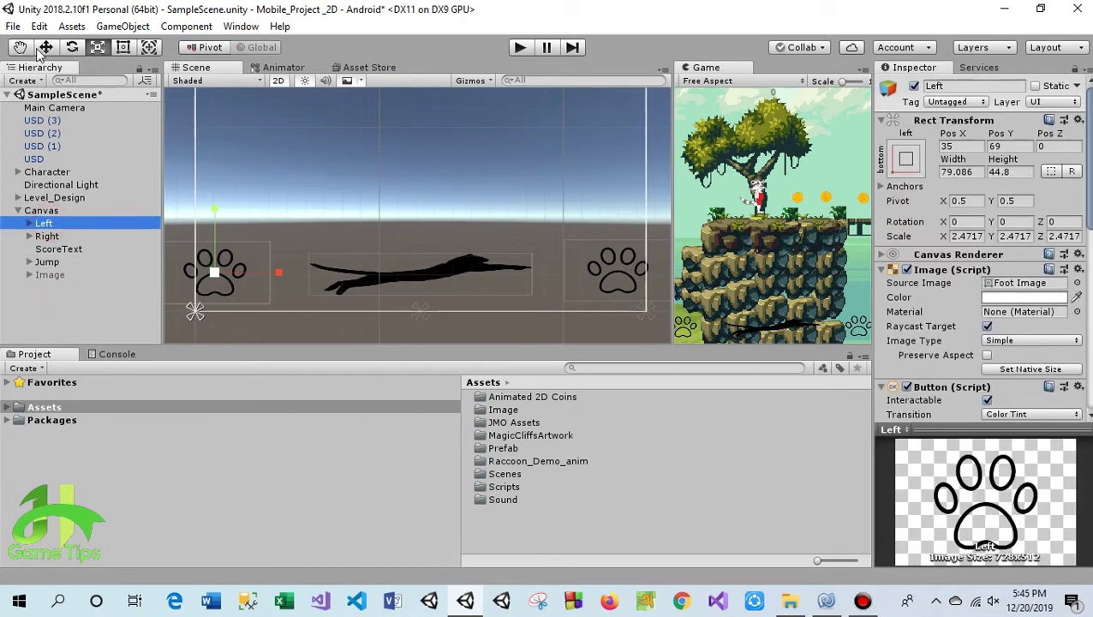
click(46, 47)
drag(285, 274, 323, 274)
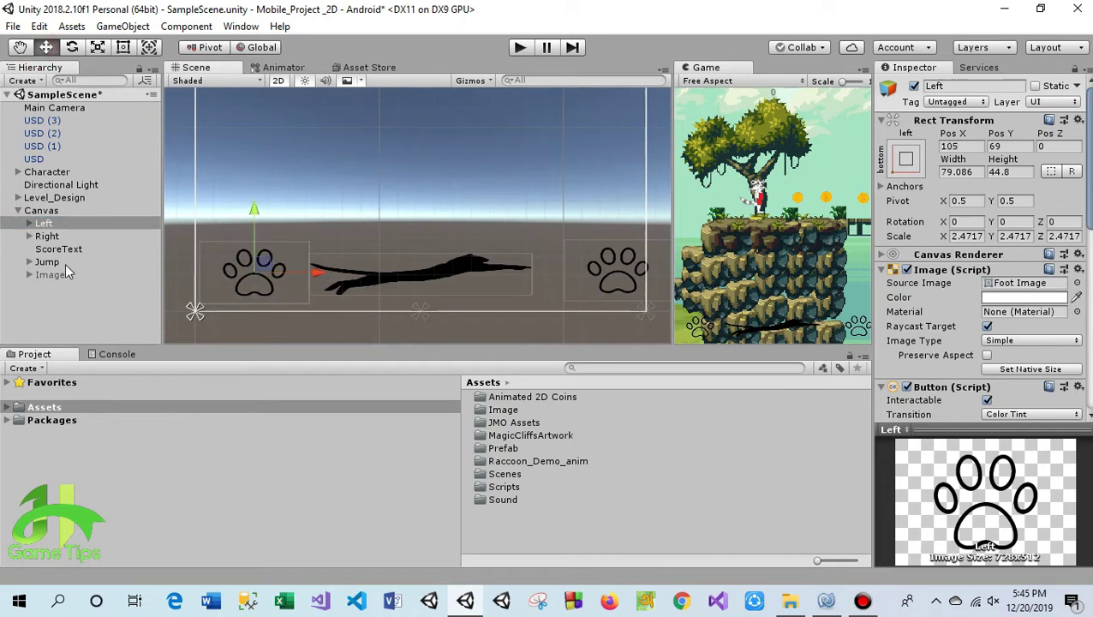
click(48, 236)
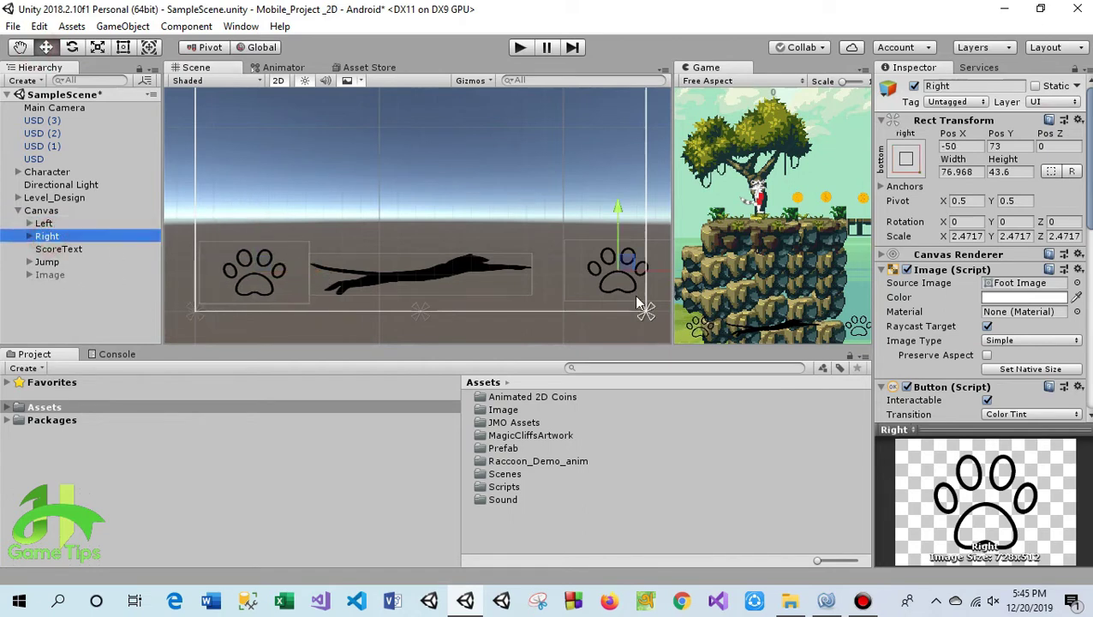
click(685, 270)
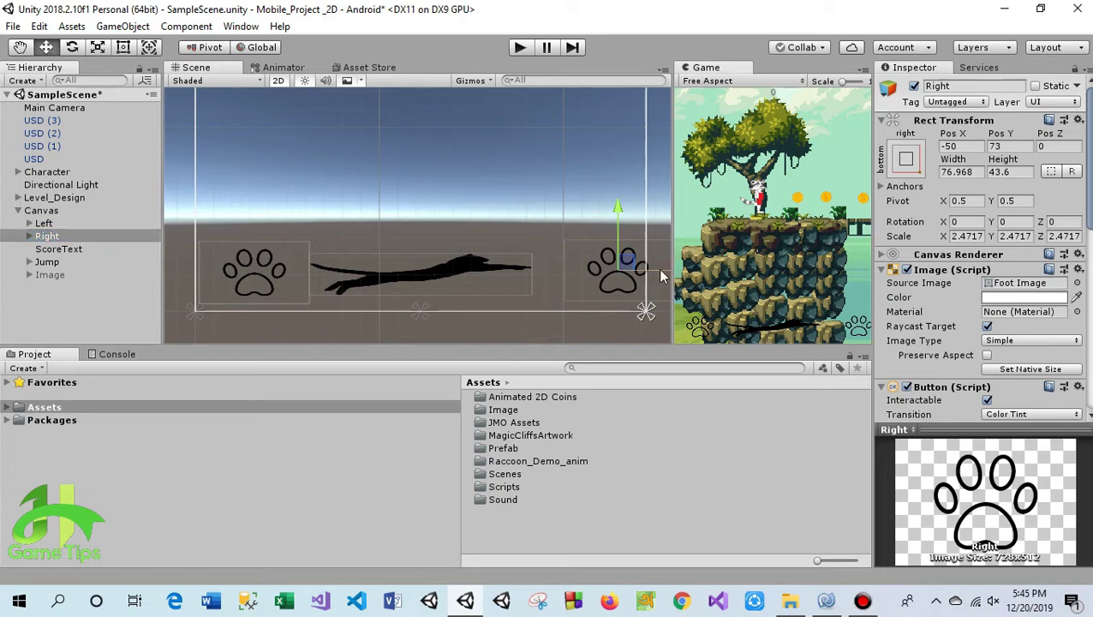
drag(659, 272, 631, 274)
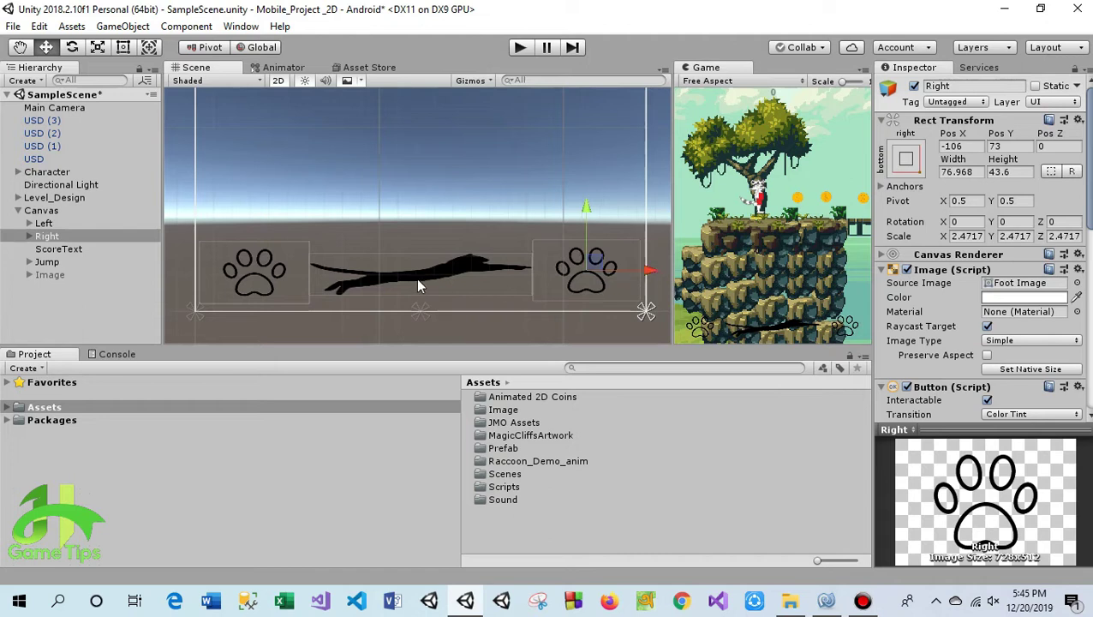
- Narrow the Jump button from both sides to a width of about 146.1
click(47, 261)
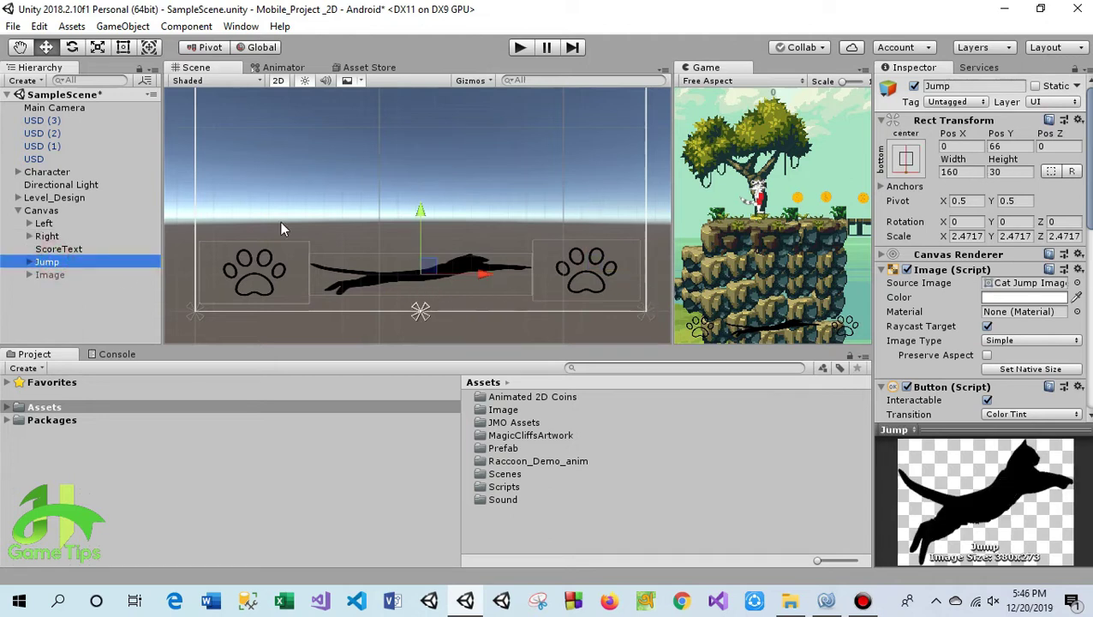
click(124, 47)
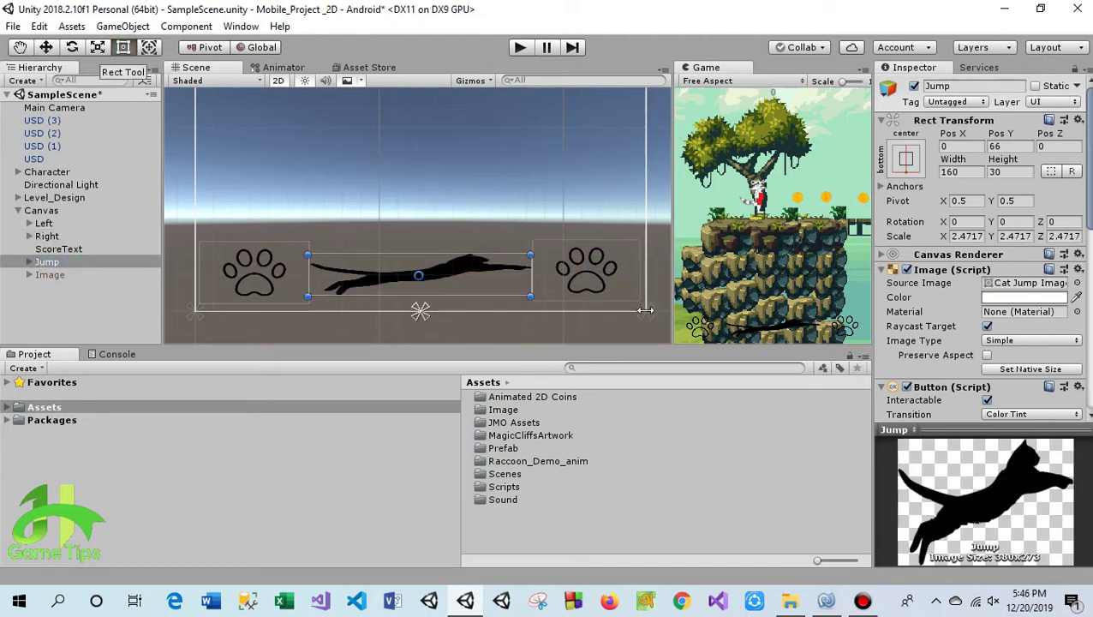
drag(529, 279, 521, 279)
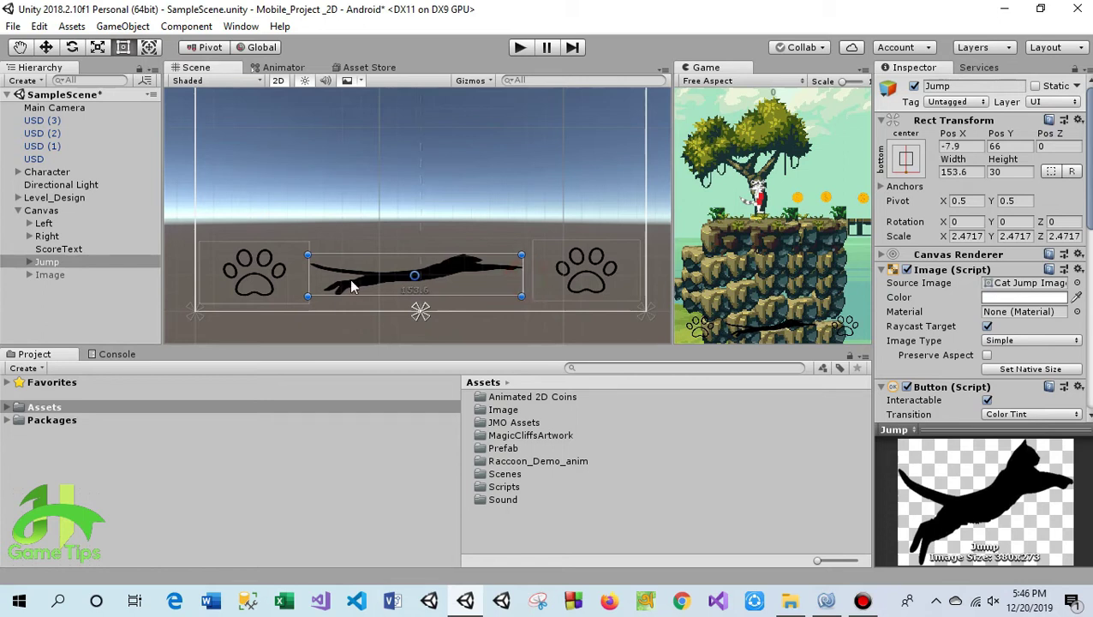
drag(309, 274, 319, 274)
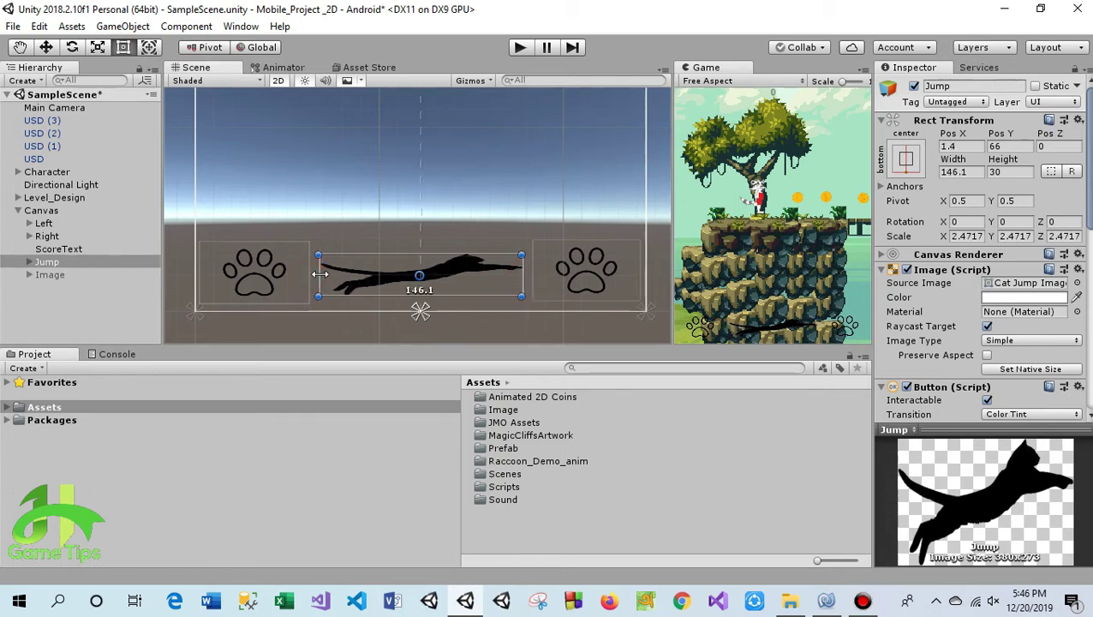
click(26, 298)
click(18, 210)
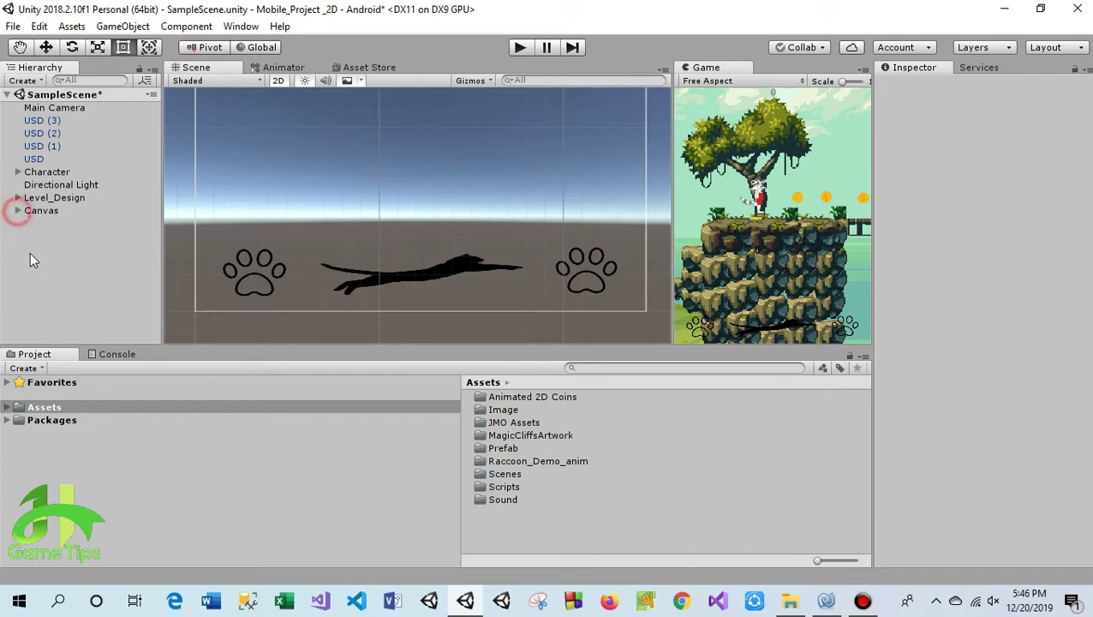
scroll(418, 216, down, 3)
- Save SampleScene and check the enlarged Left, Right and Jump buttons in the Game view
click(13, 25)
click(47, 86)
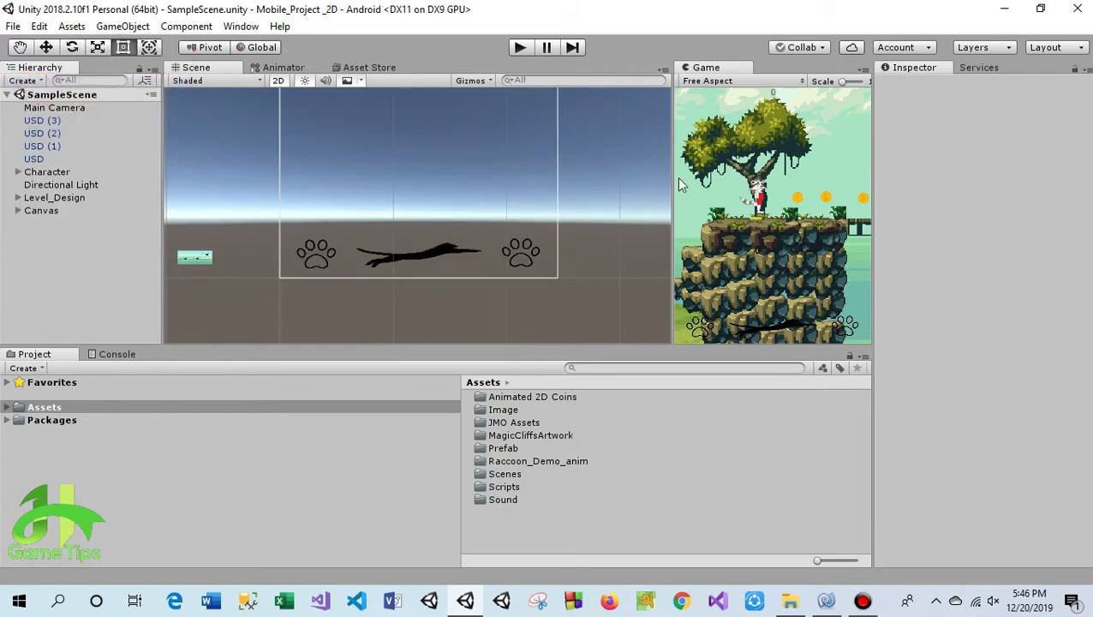
drag(673, 183, 301, 194)
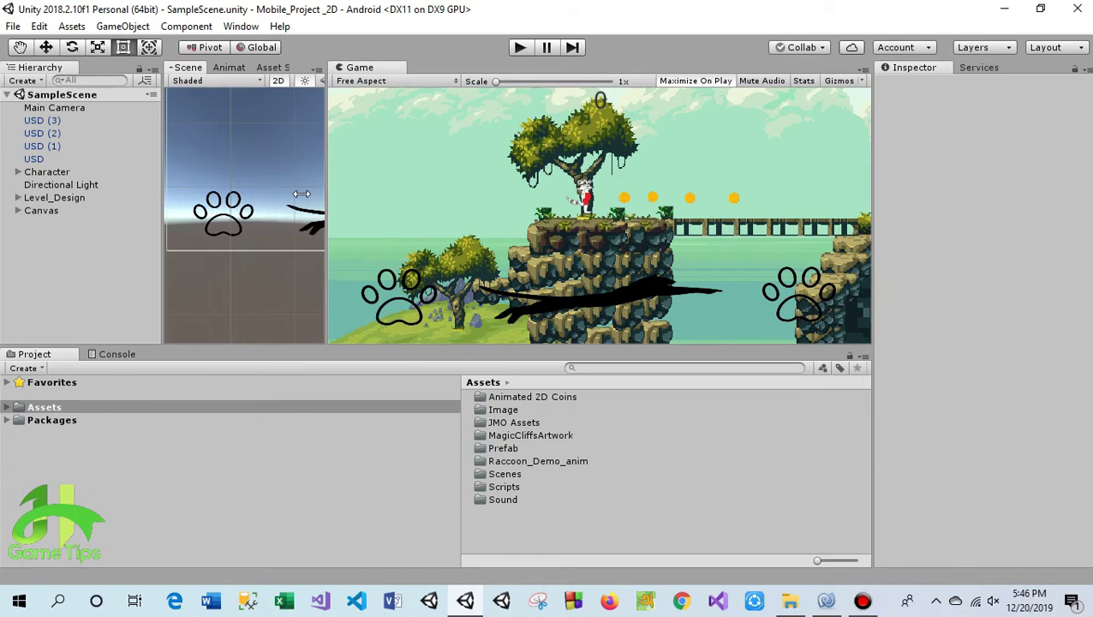
mouse_move(328, 194)
mouse_down()
mouse_move(648, 206)
mouse_move(421, 226)
mouse_move(498, 245)
mouse_up()
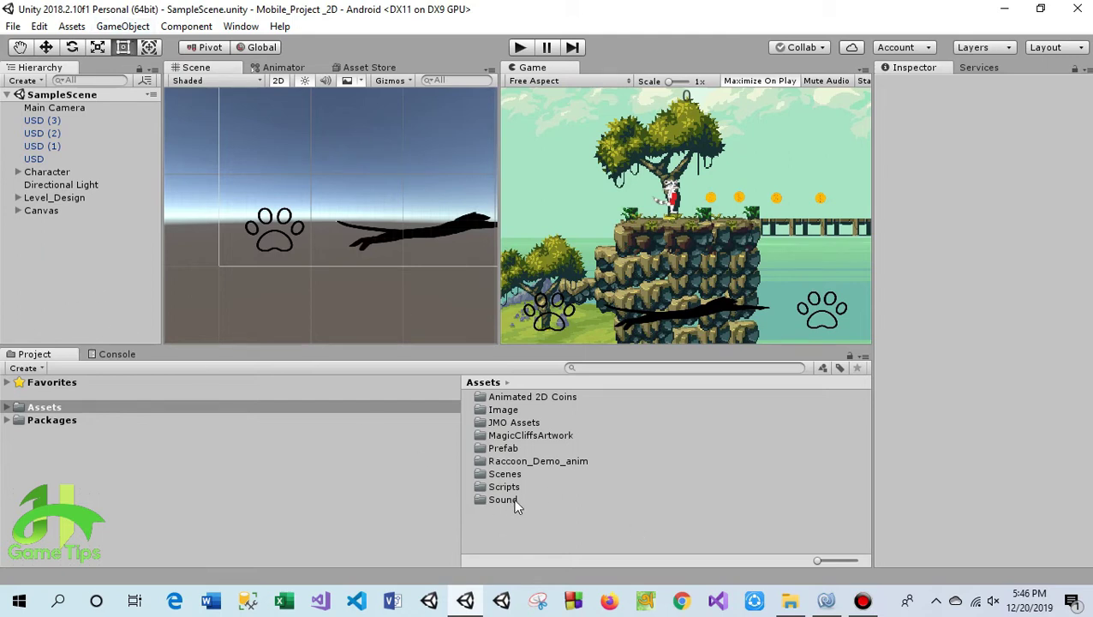
- Open MenuScene from the Assets/Scenes folder and select its Canvas
double_click(502, 474)
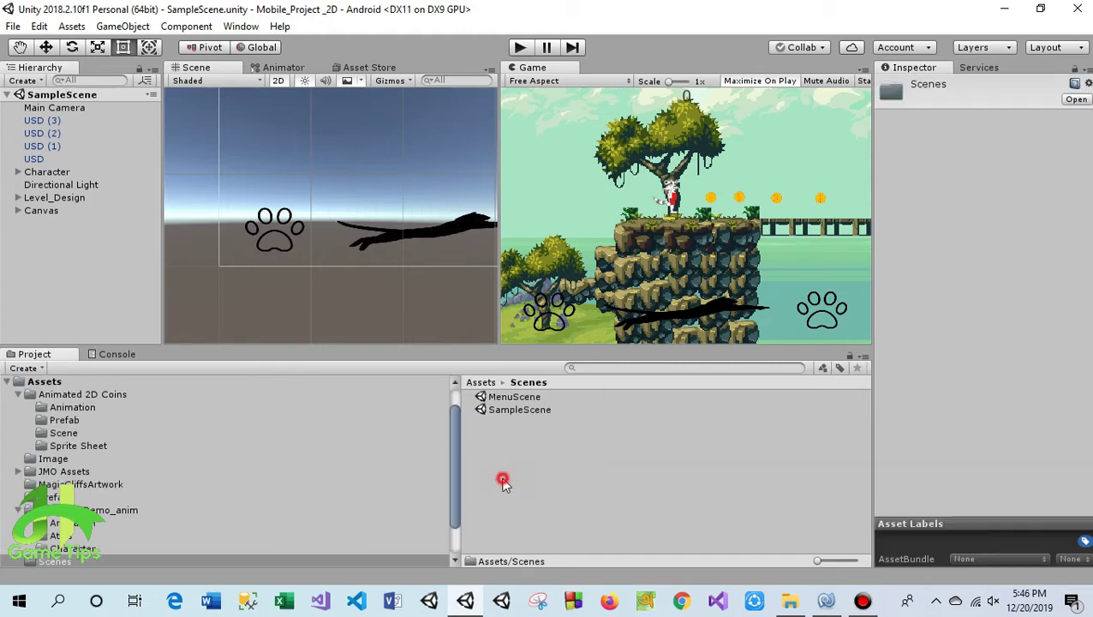
double_click(510, 396)
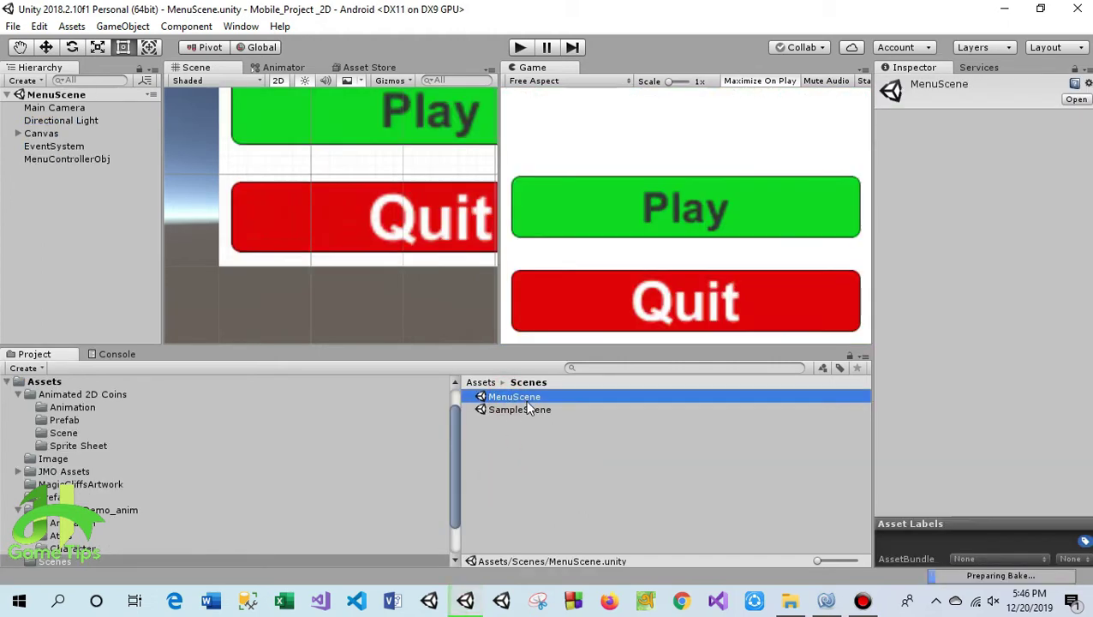
scroll(304, 246, down, 2)
scroll(304, 246, down, 2)
scroll(301, 243, down, 1)
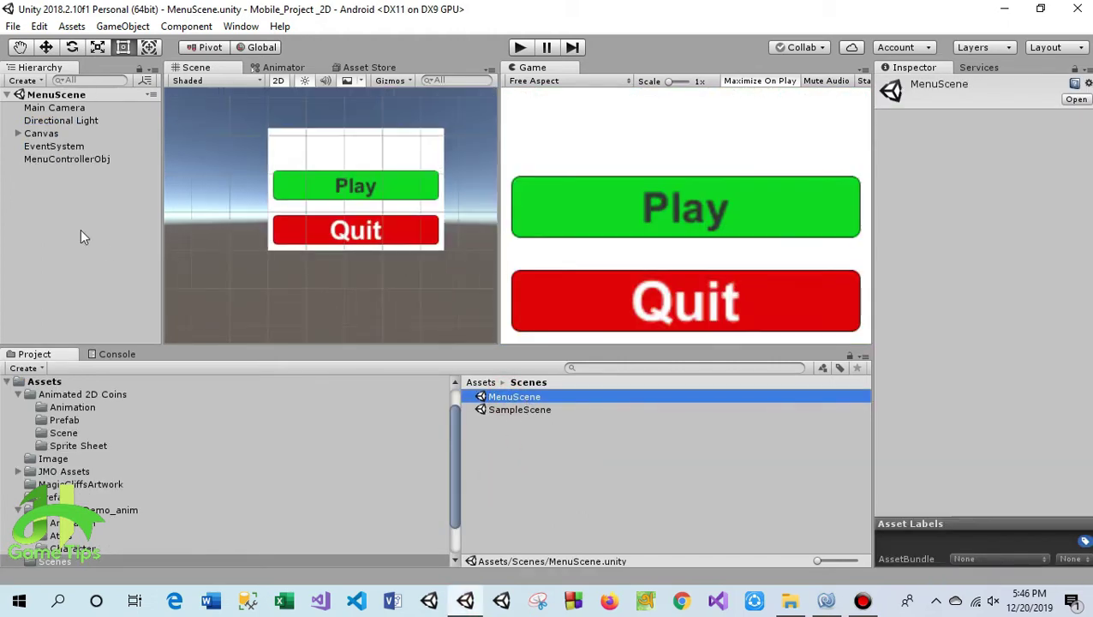
click(39, 134)
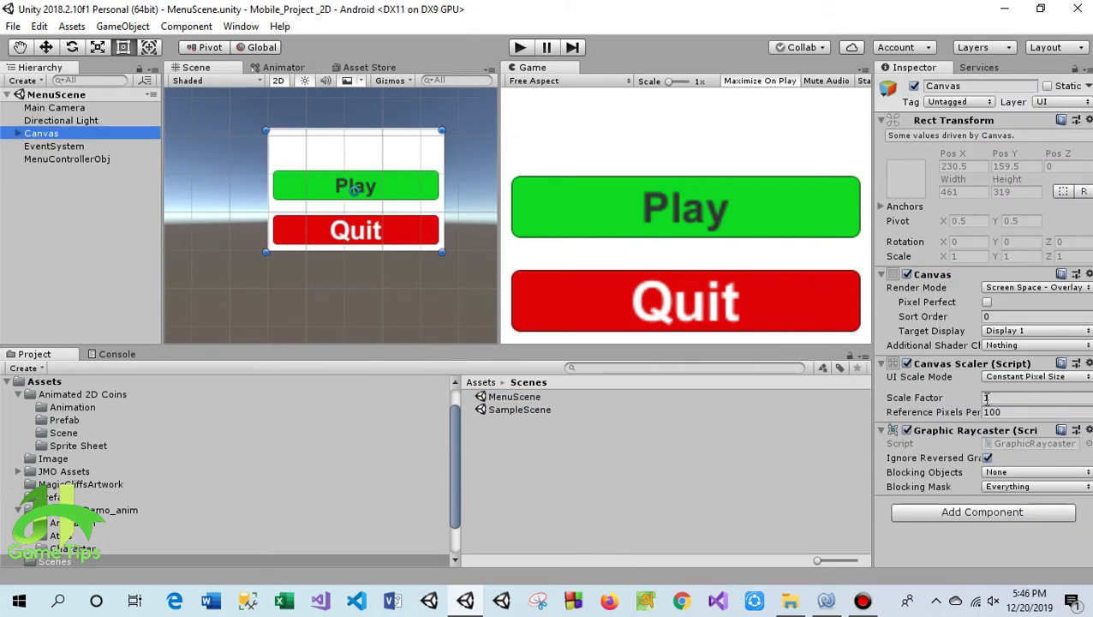
- Set the menu Canvas Scaler to Scale With Screen Size at 800 × 600 reference resolution
click(1034, 377)
click(975, 412)
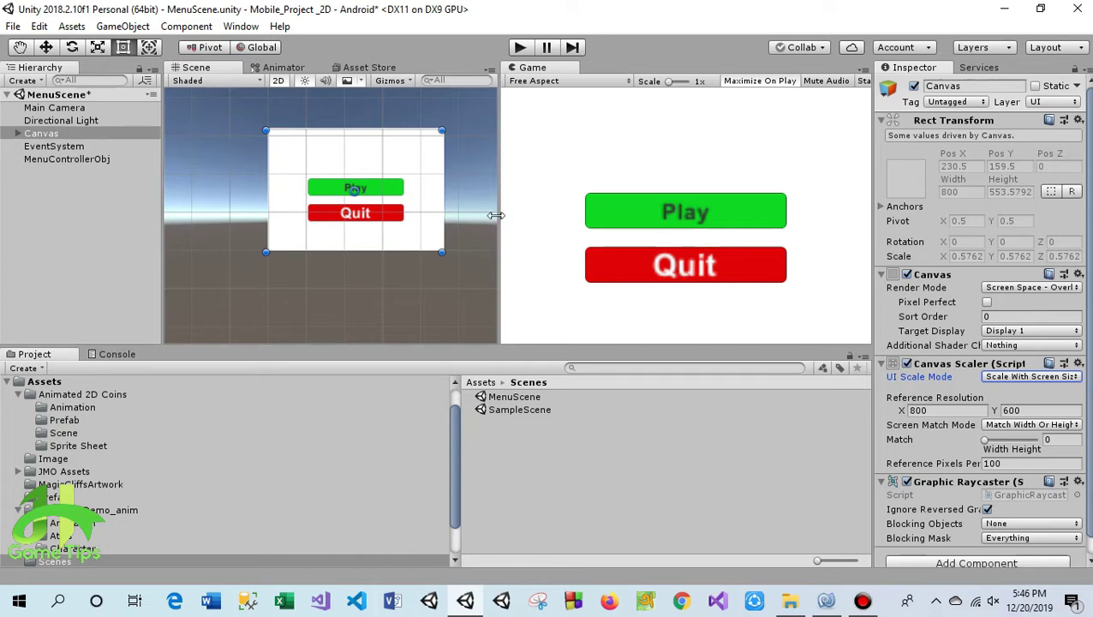
mouse_move(496, 213)
mouse_down()
mouse_move(208, 231)
mouse_move(741, 253)
mouse_move(480, 259)
mouse_up()
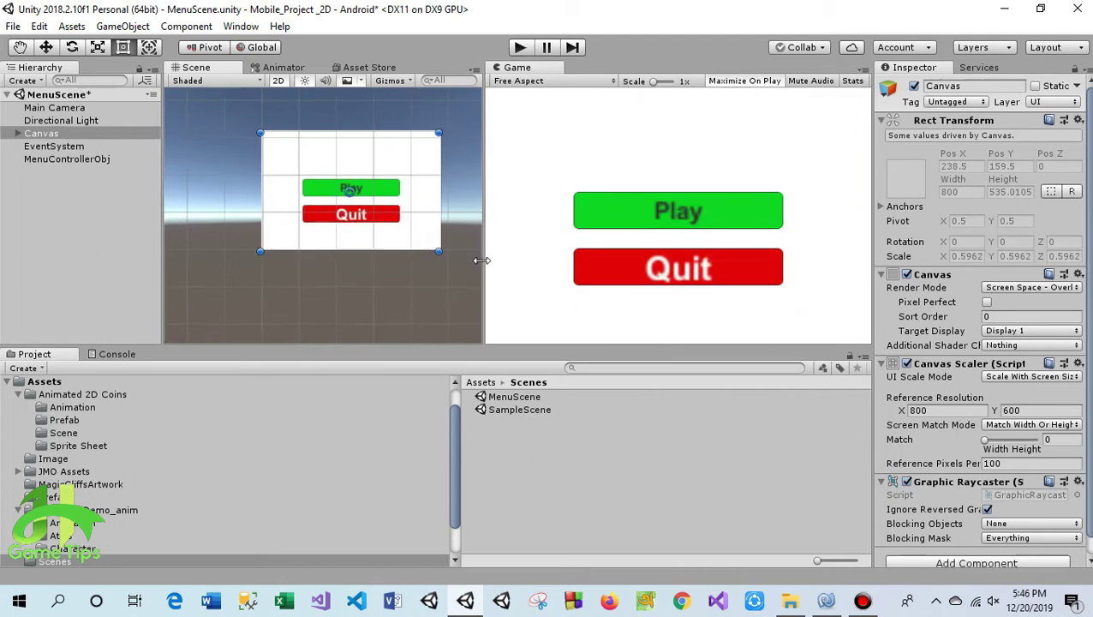
click(17, 238)
- Save MenuScene, reopen SampleScene, and run a play test of the level before stopping it
click(13, 26)
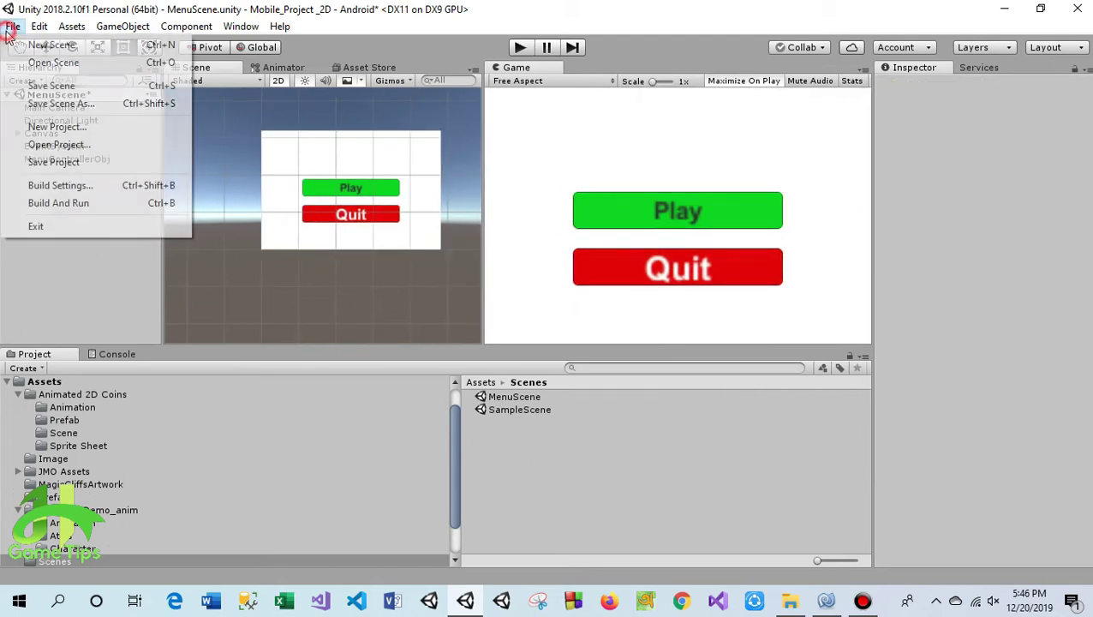
click(38, 83)
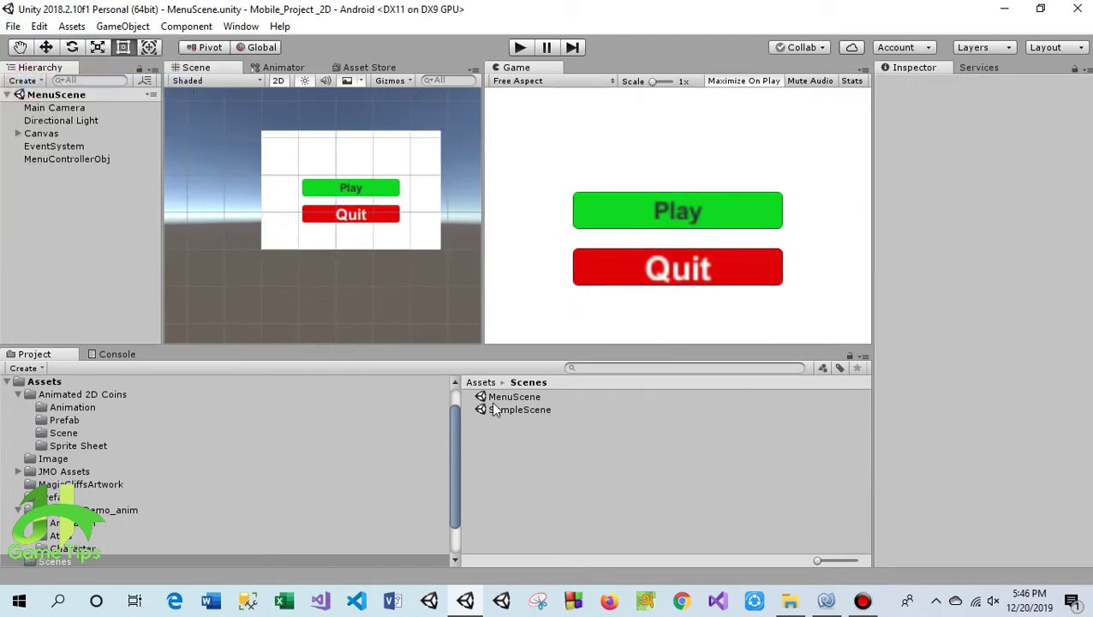
click(519, 411)
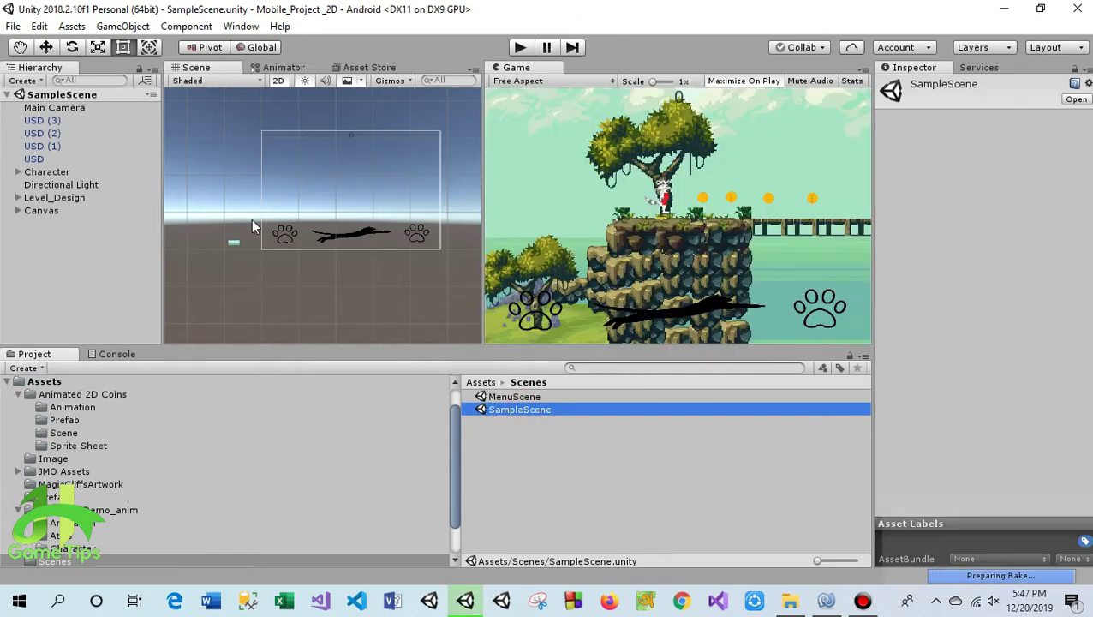
click(519, 48)
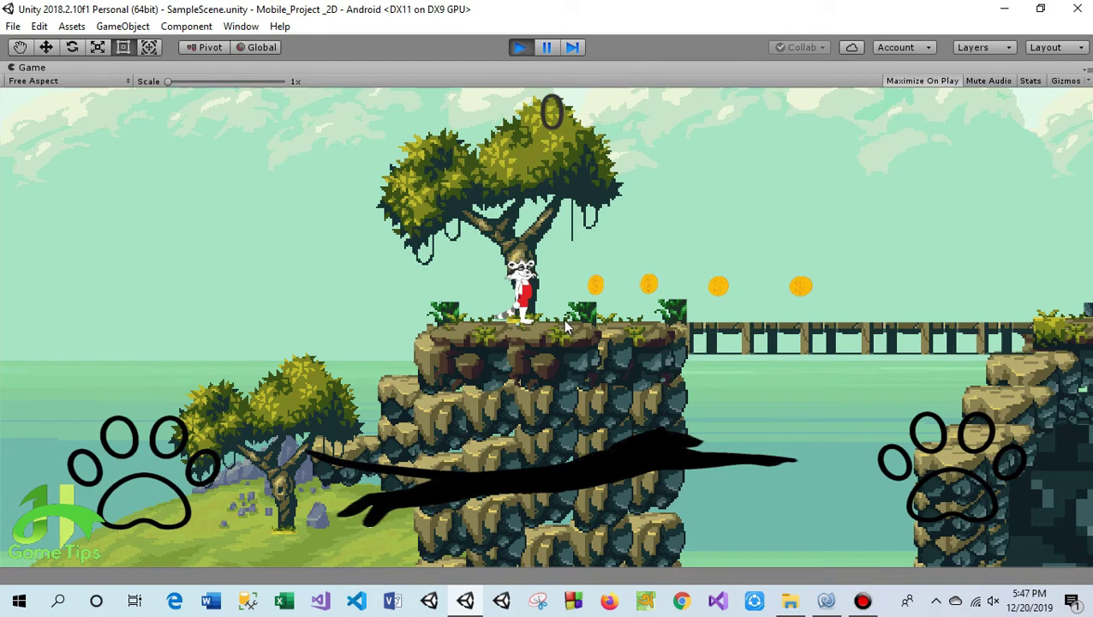
click(522, 48)
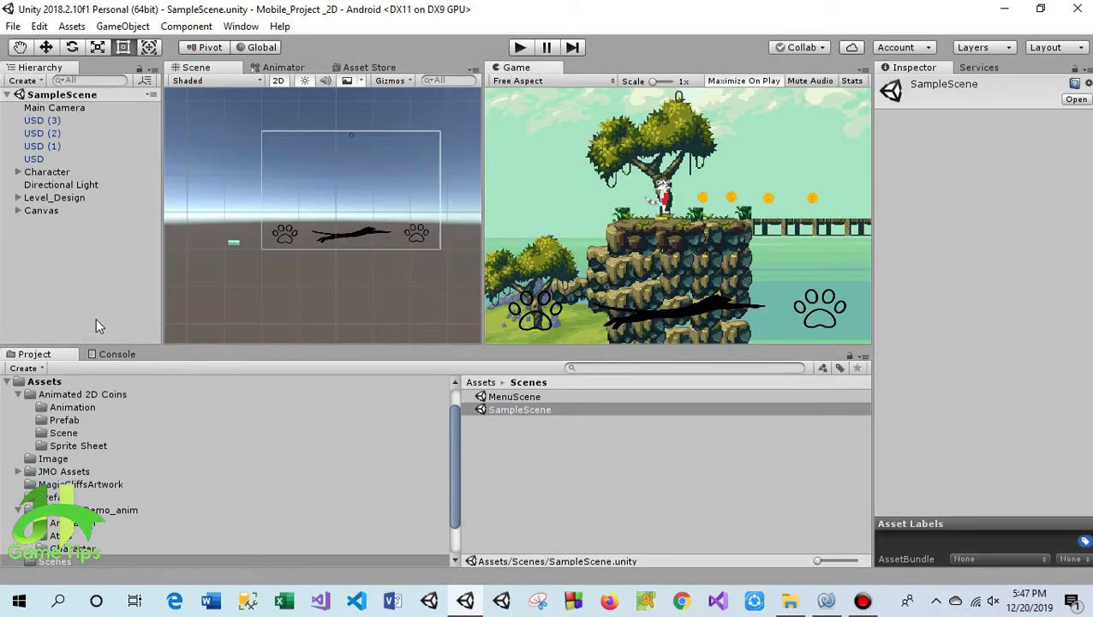
- Add a UI Image under Canvas, stretch it to fill the whole screen, and name it PauseImage
click(55, 210)
right_click(55, 209)
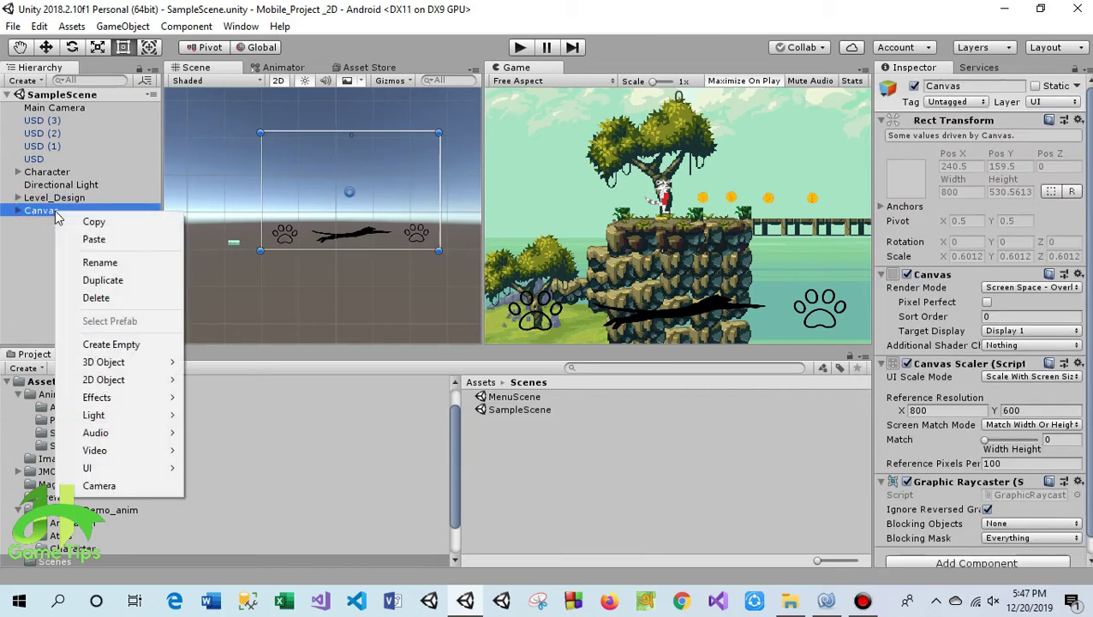
mouse_move(163, 468)
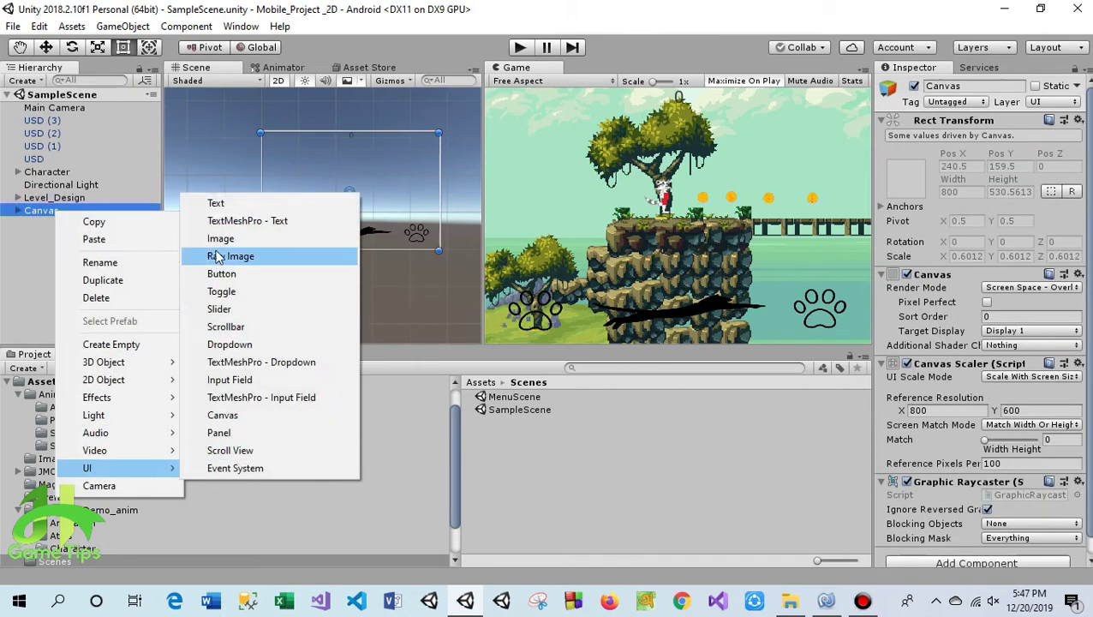
click(216, 248)
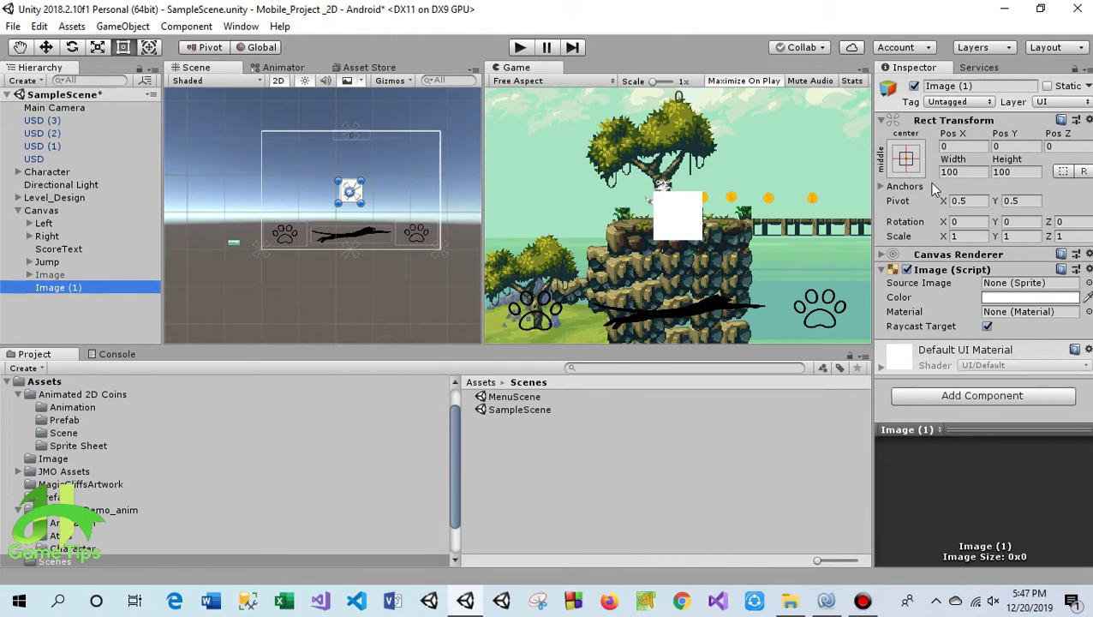
click(905, 159)
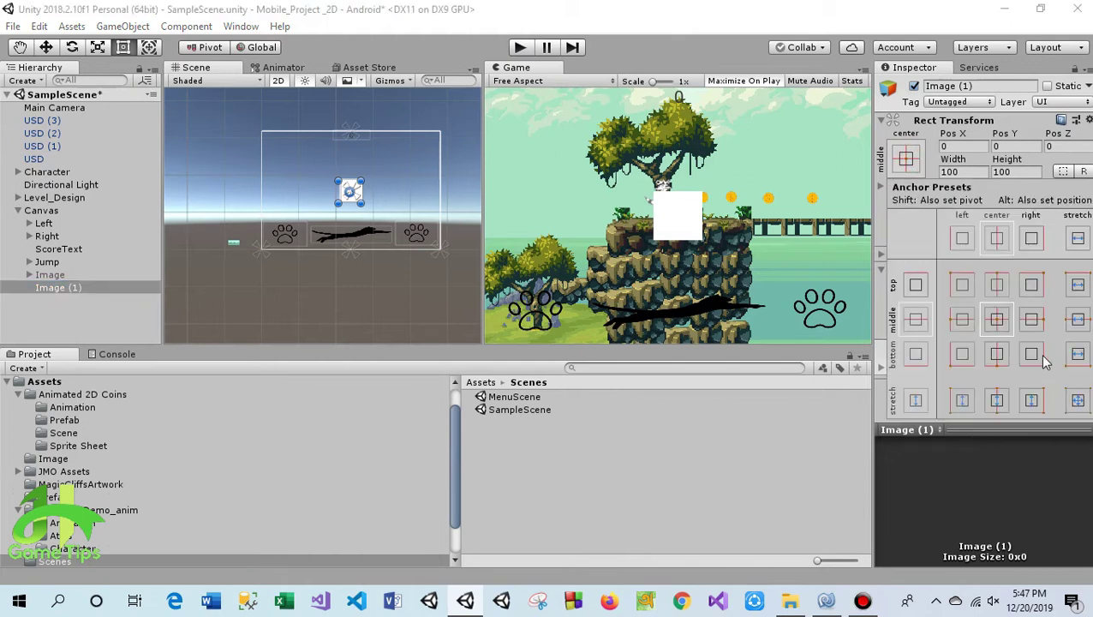
key(alt)
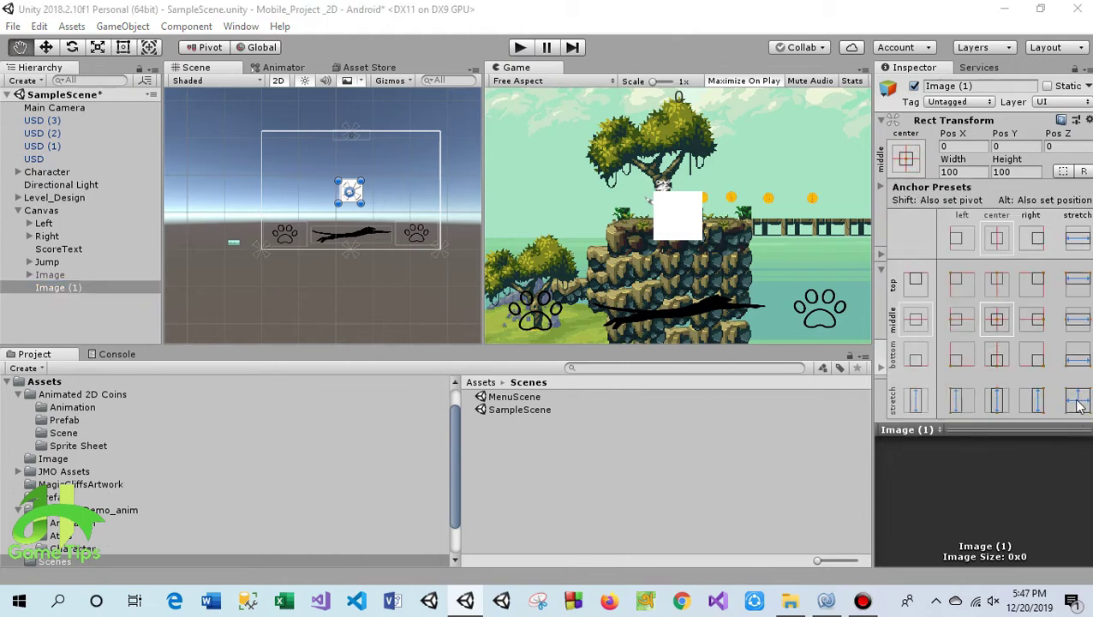
alt+click(1078, 400)
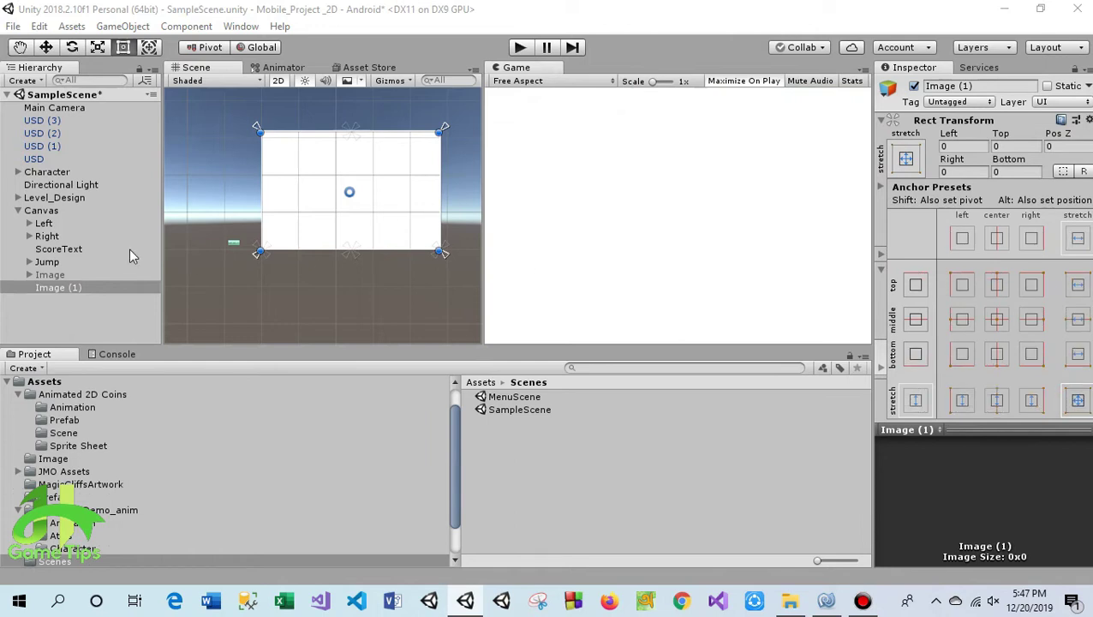
click(994, 86)
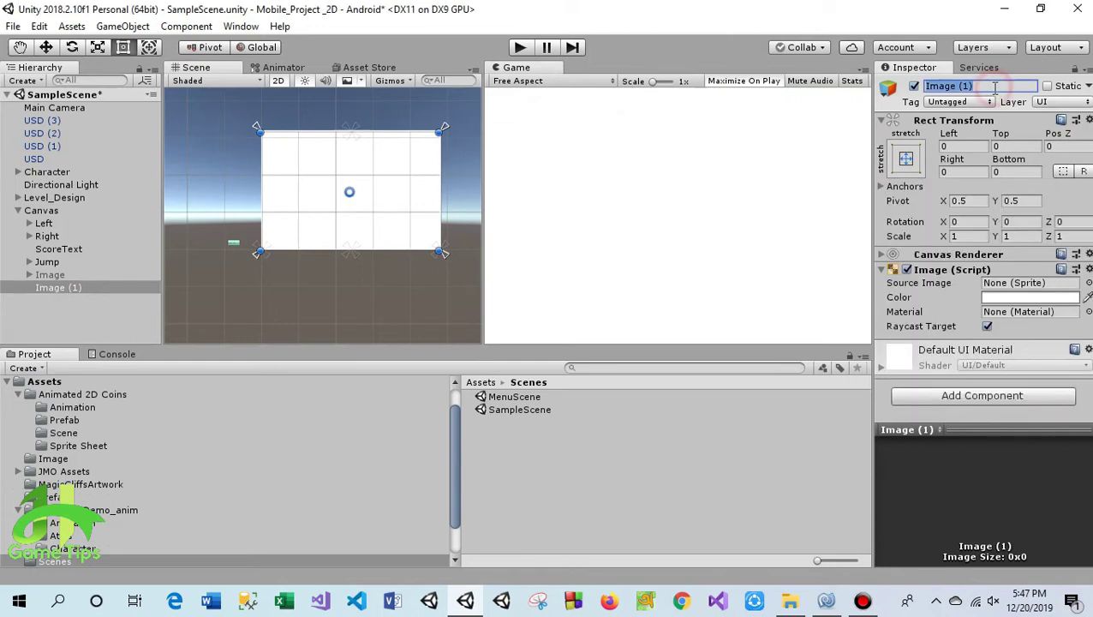
text(Pause)
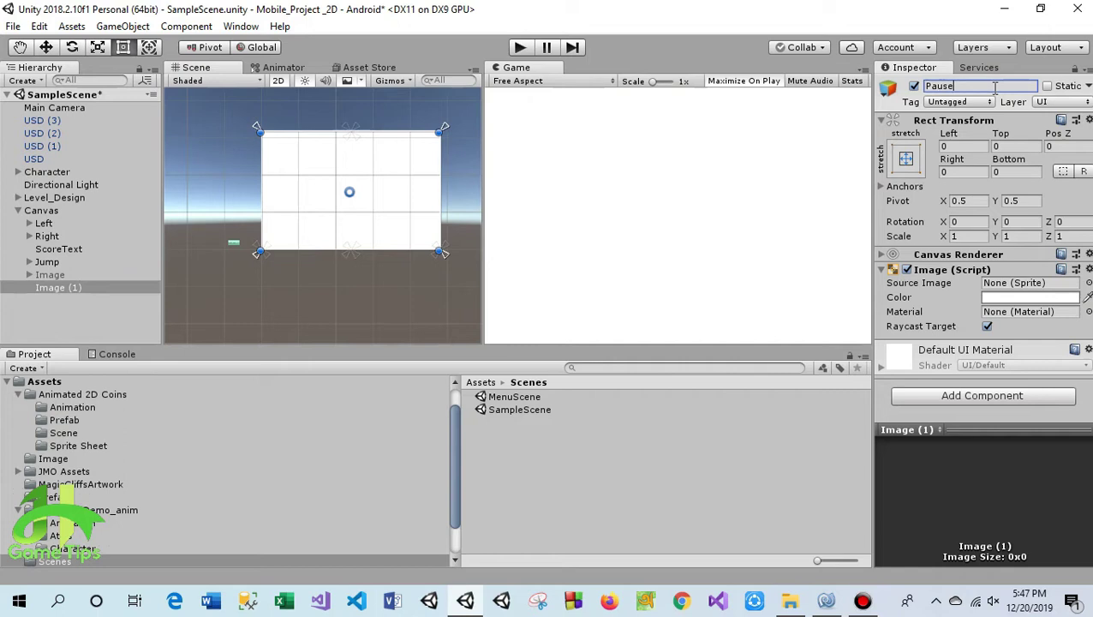
key(Return)
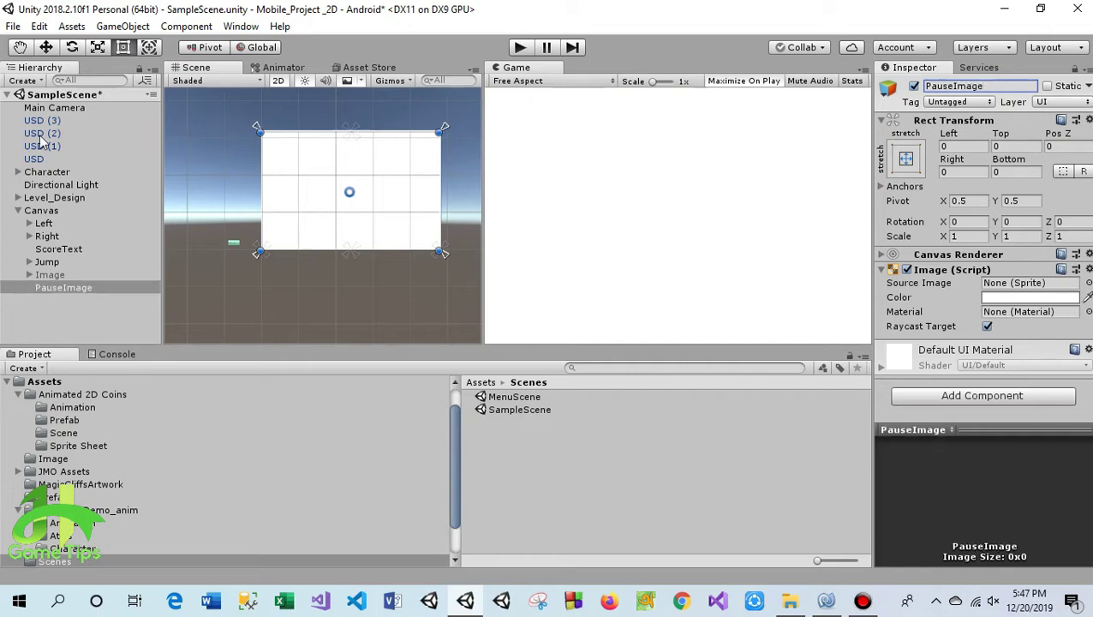
- Add a centre-anchored Button inside PauseImage and scale it up to about 2×
right_click(73, 289)
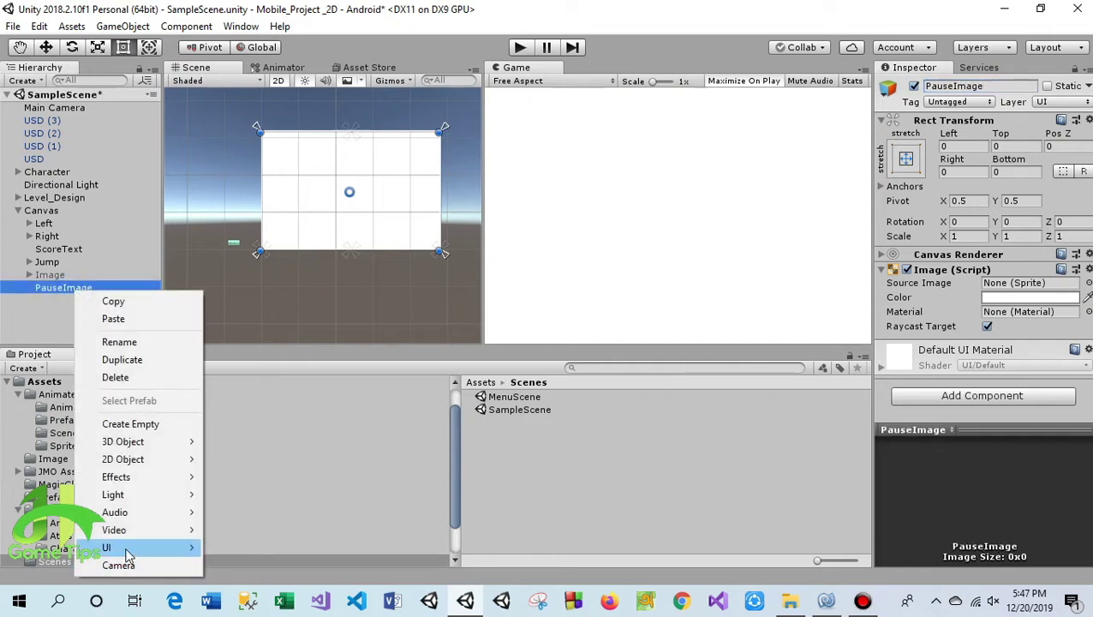
mouse_move(173, 555)
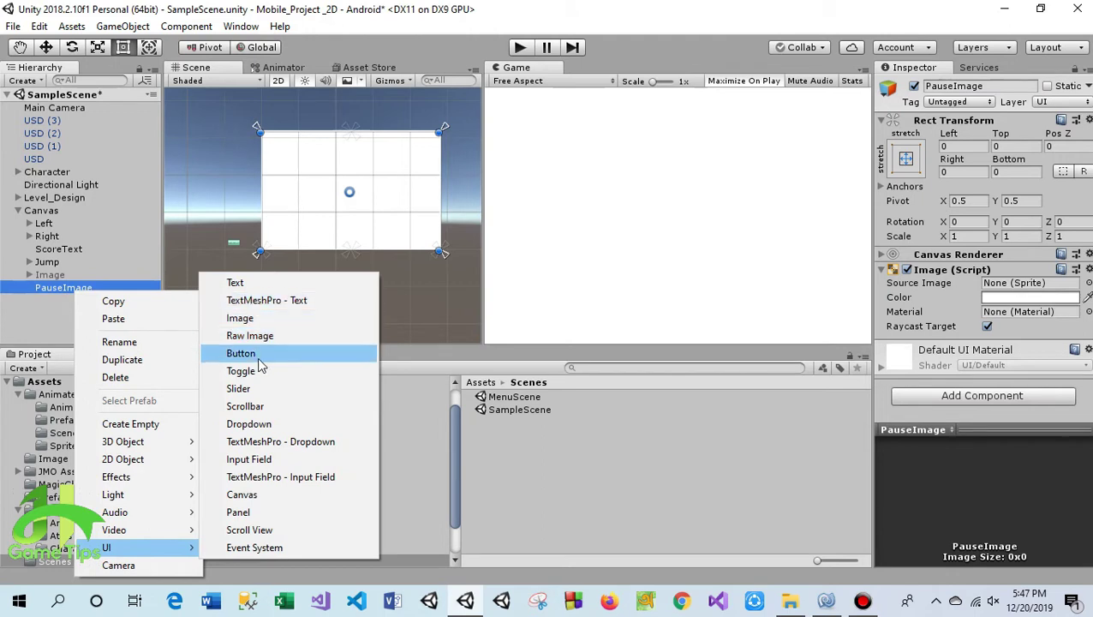
click(241, 353)
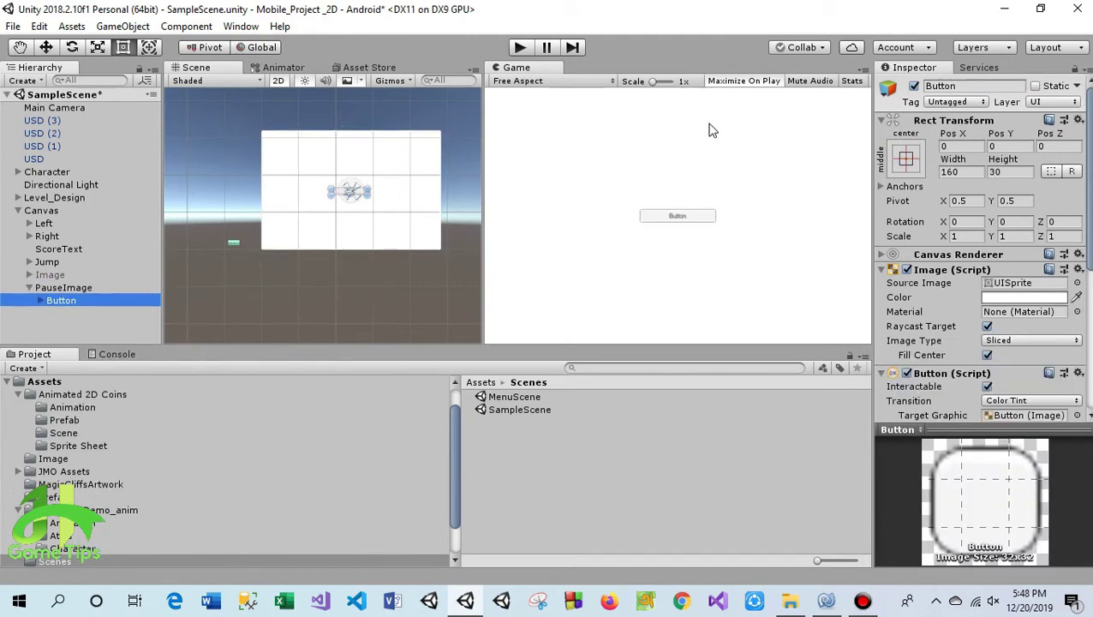
click(905, 157)
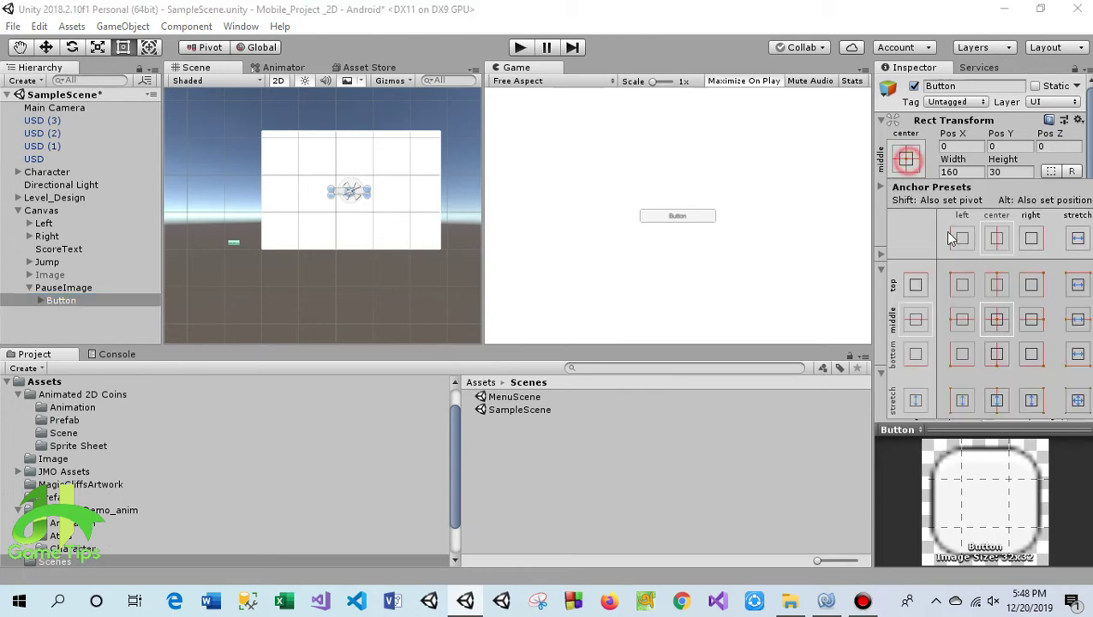
alt+click(996, 322)
double_click(73, 303)
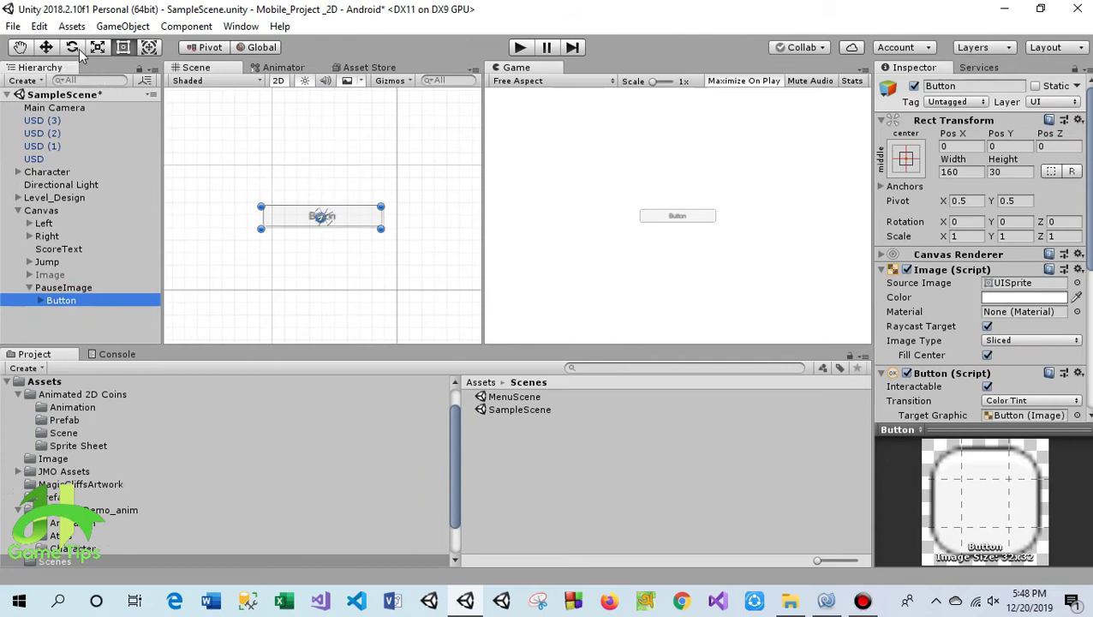
click(98, 47)
drag(321, 216, 400, 246)
- Change the button label to 'Exit', enlarge its font size, and make it bold
click(40, 301)
click(53, 313)
click(958, 297)
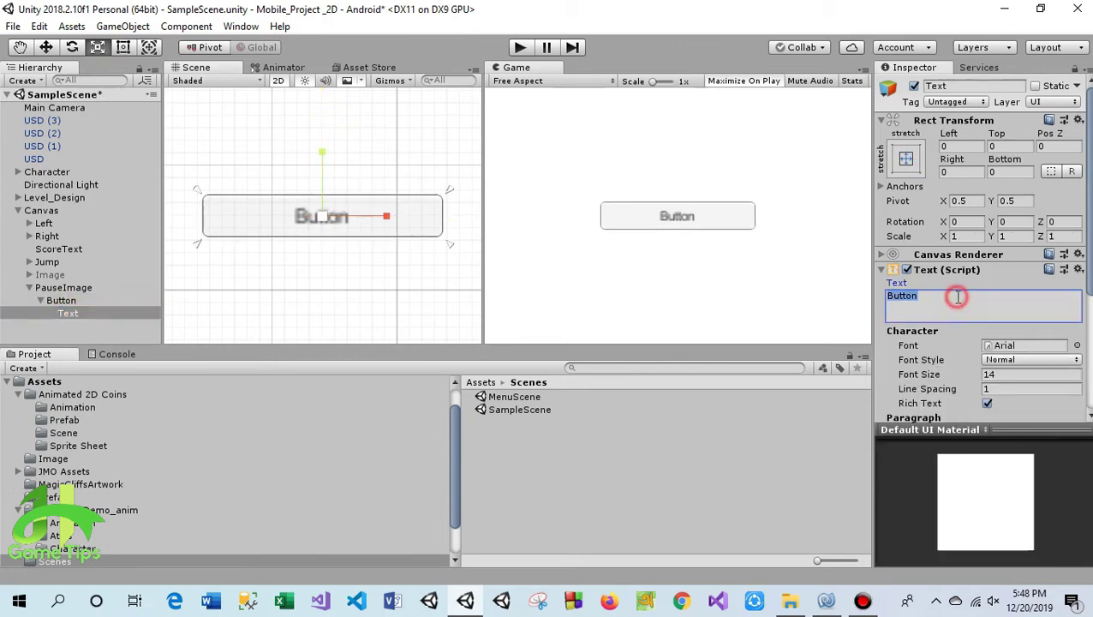
text(Exit)
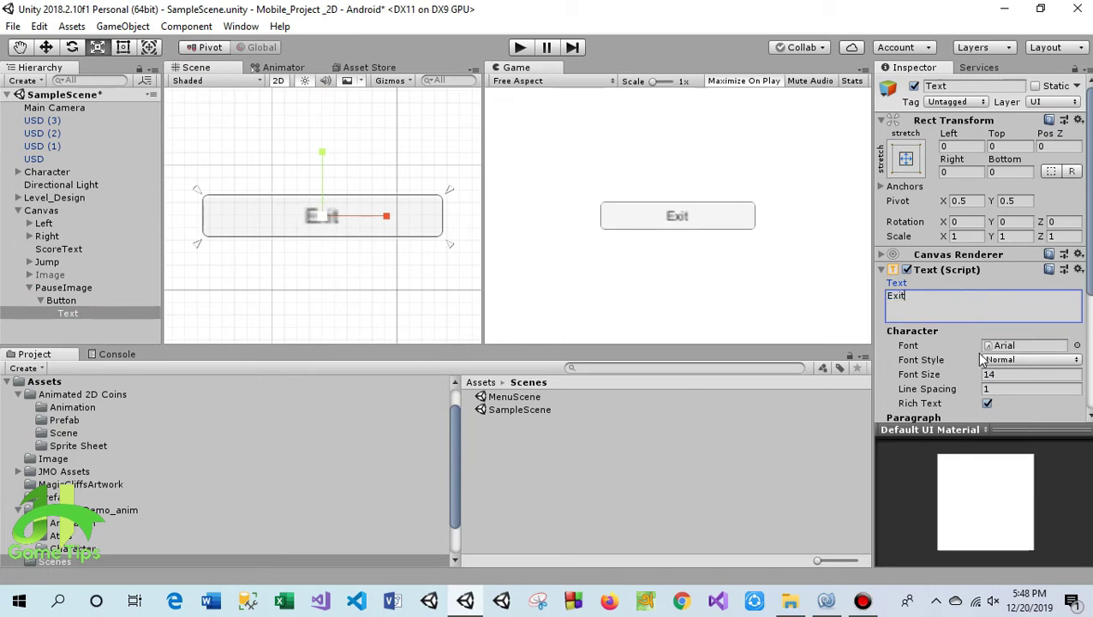
drag(973, 374, 991, 386)
click(1032, 360)
click(1006, 399)
scroll(1009, 402, down, 5)
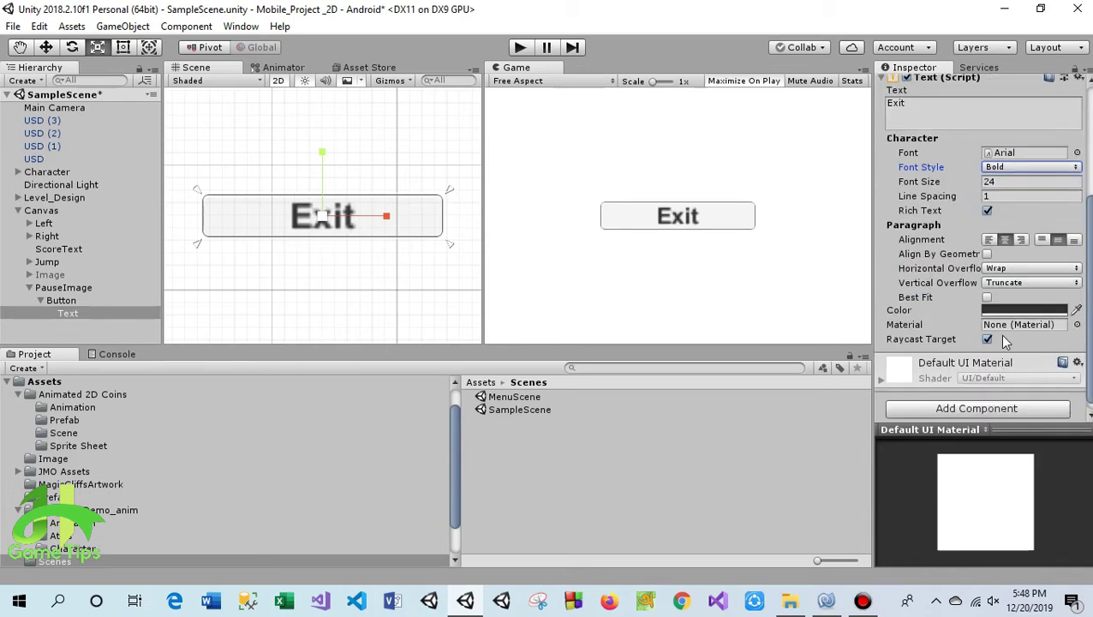
- Colour the Exit button red
click(63, 300)
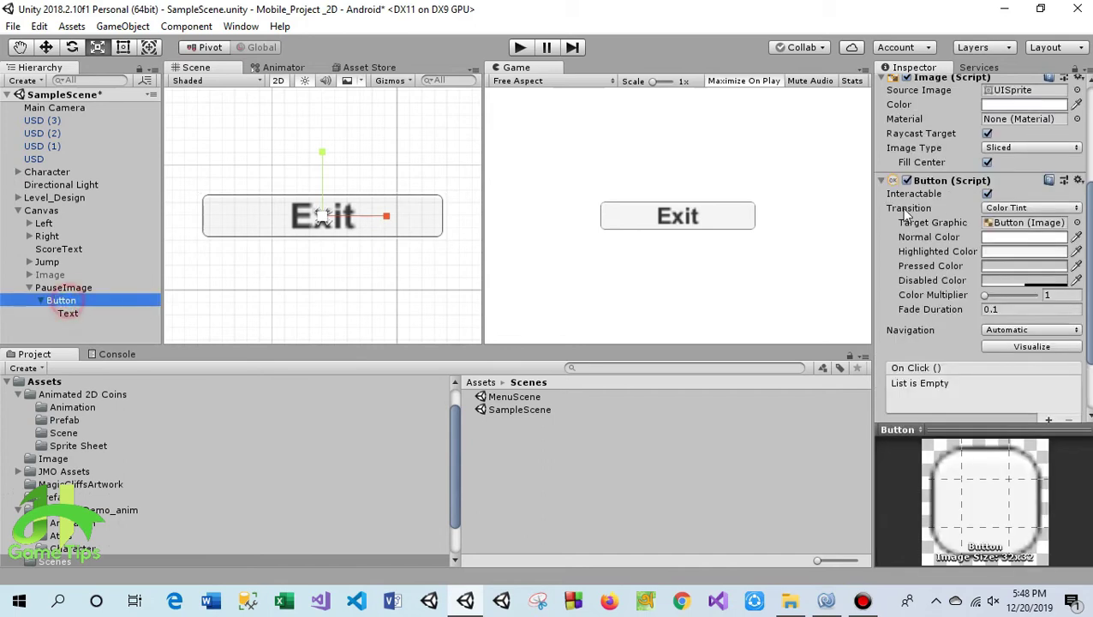
scroll(1025, 244, up, 5)
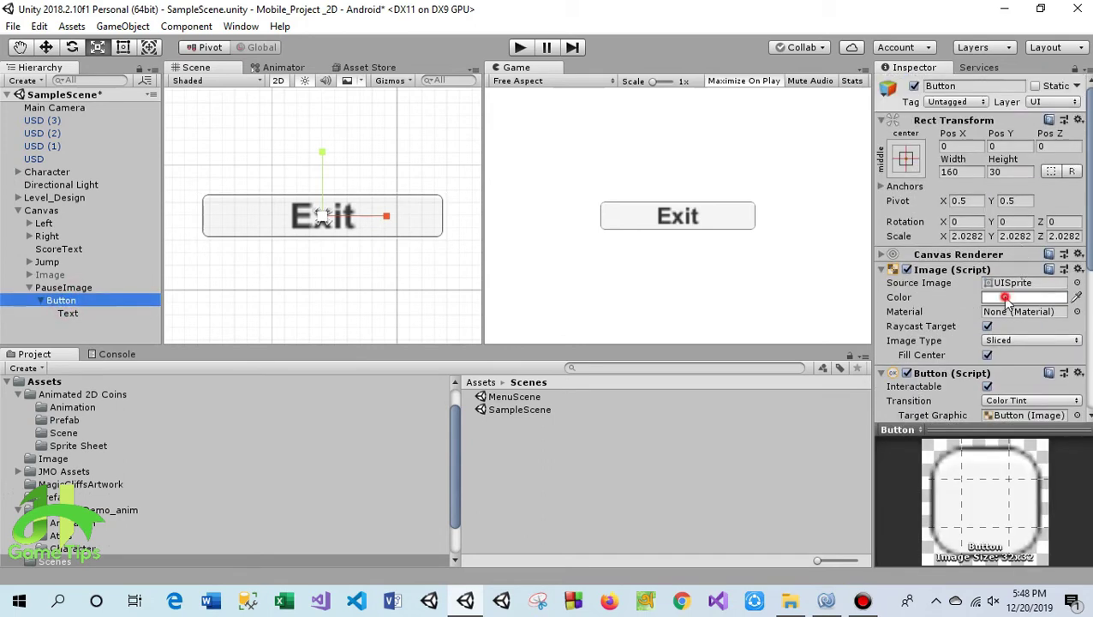
click(1002, 297)
drag(928, 242, 926, 228)
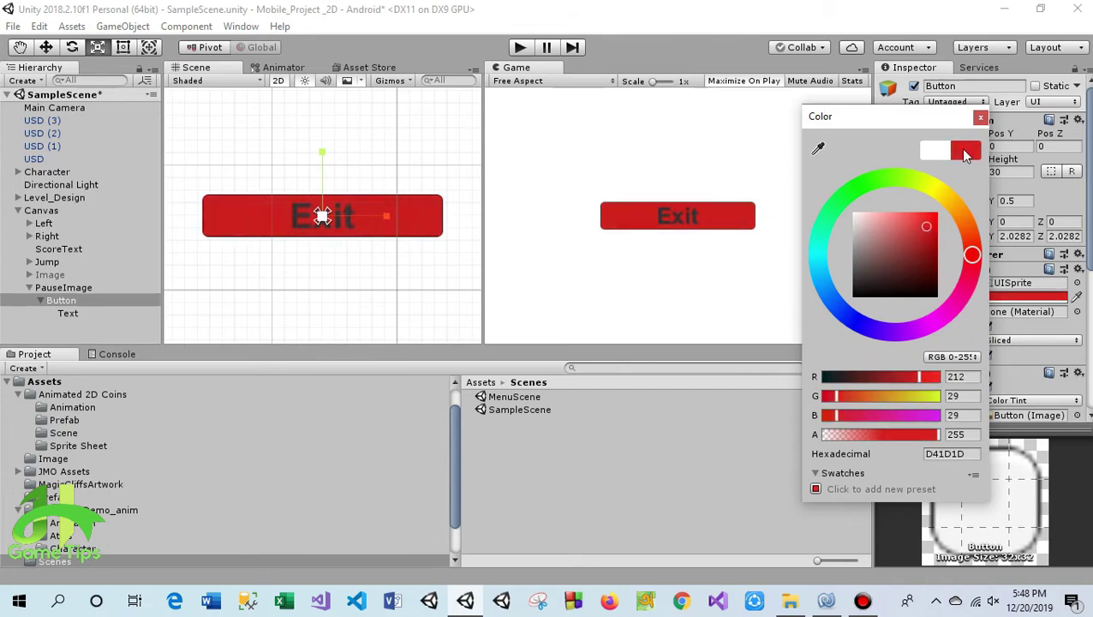
click(980, 116)
- Make the Exit label text bright cyan
click(68, 312)
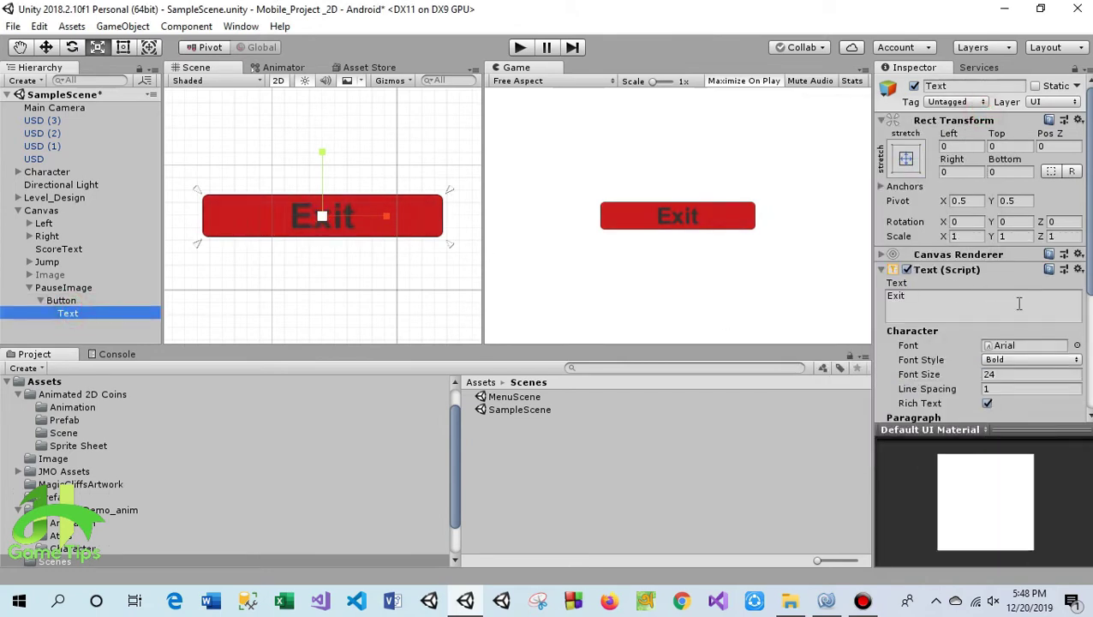
scroll(1013, 377, down, 2)
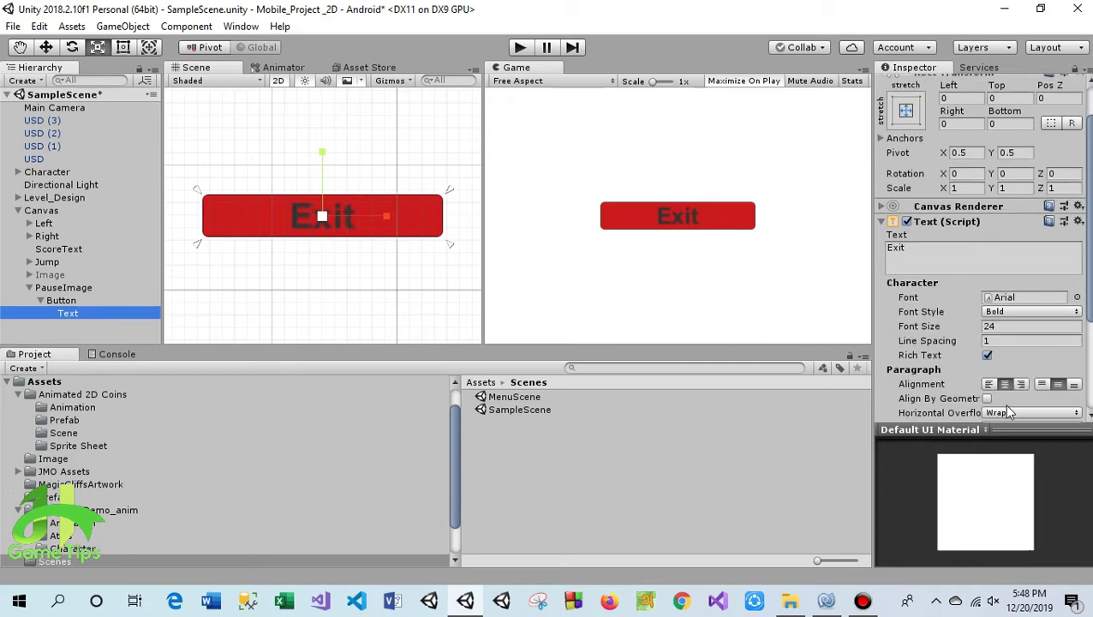
scroll(1011, 412, down, 4)
click(998, 360)
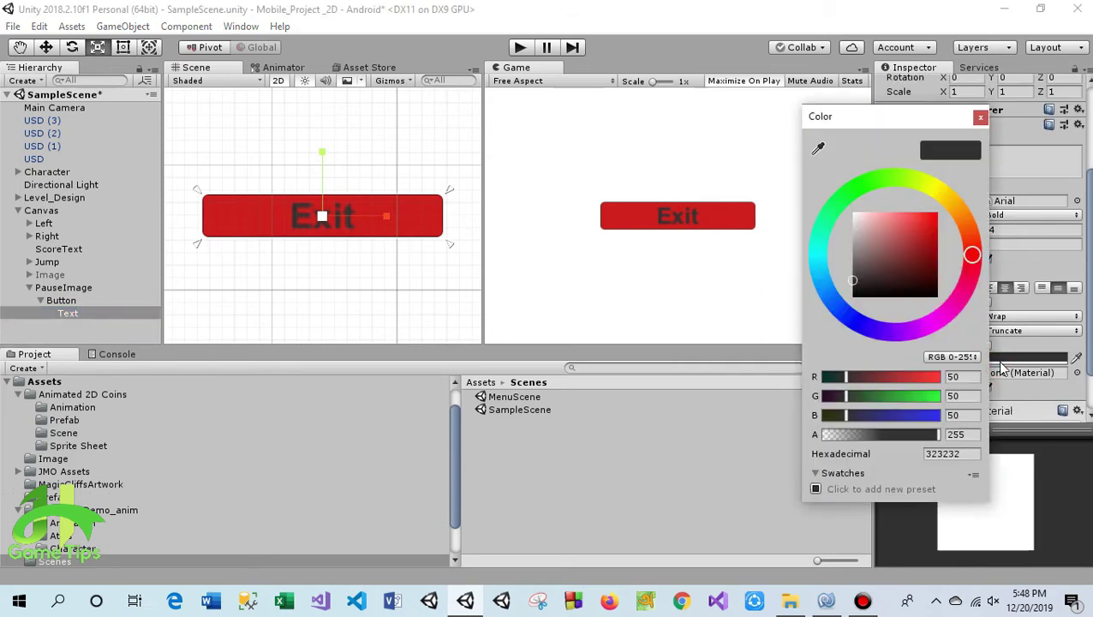
click(818, 249)
drag(856, 257, 971, 188)
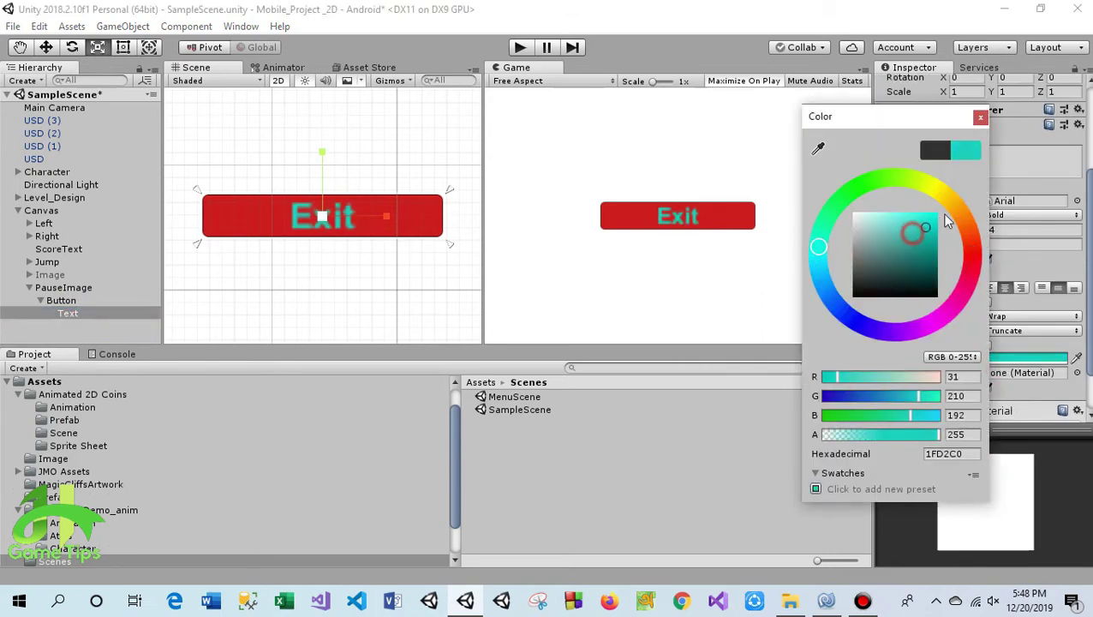
click(981, 117)
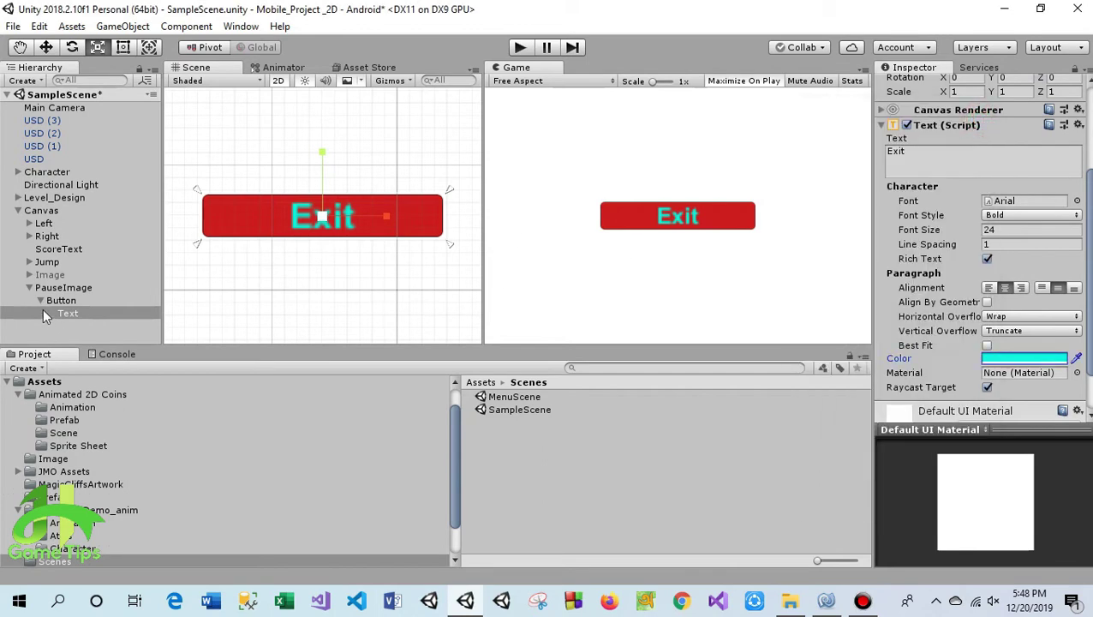
- Deactivate the PauseImage panel so it starts hidden, and save the scene
click(29, 287)
click(57, 291)
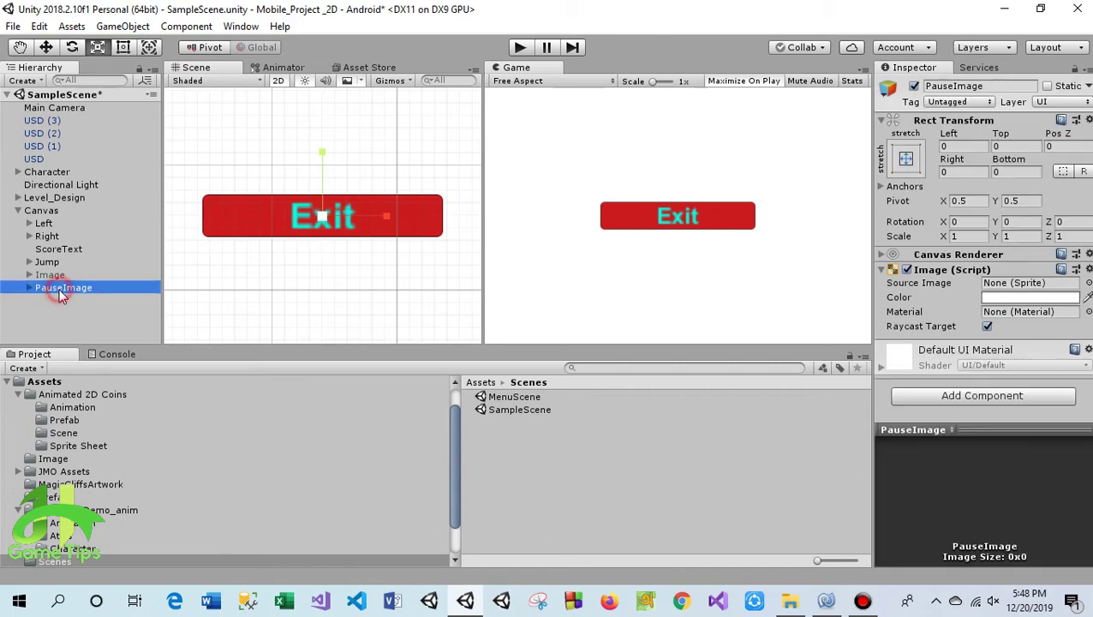
click(914, 86)
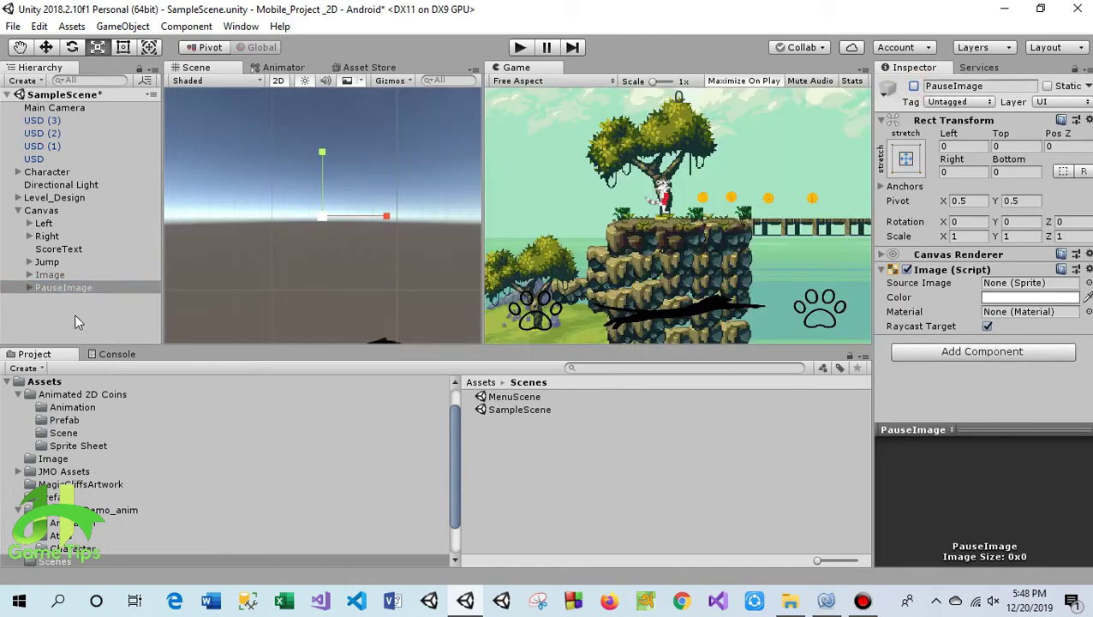
click(74, 314)
click(13, 25)
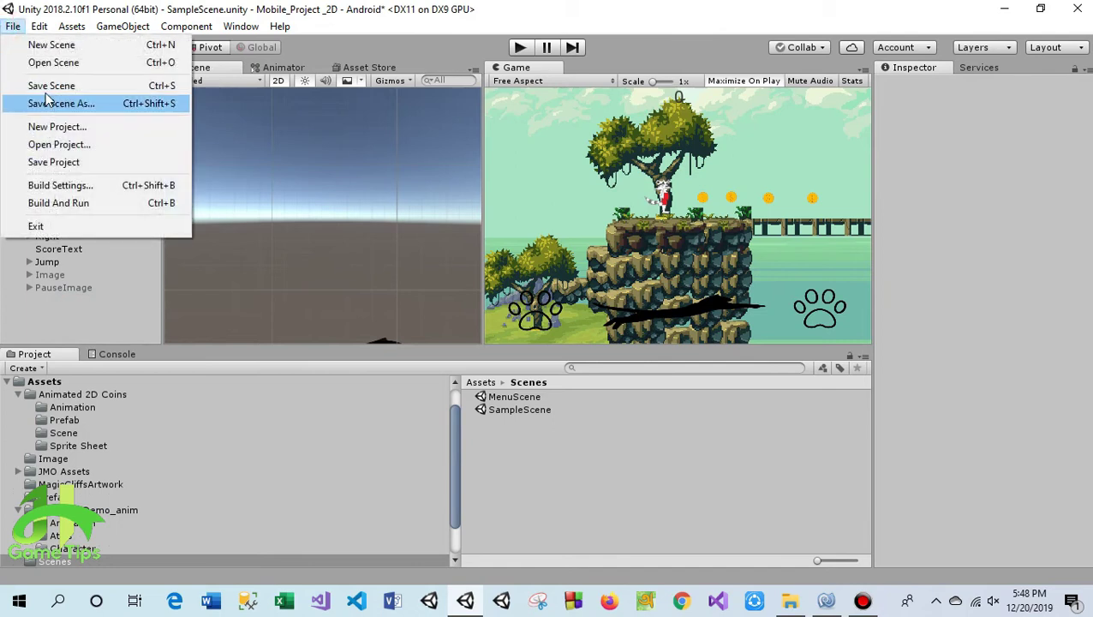
click(47, 86)
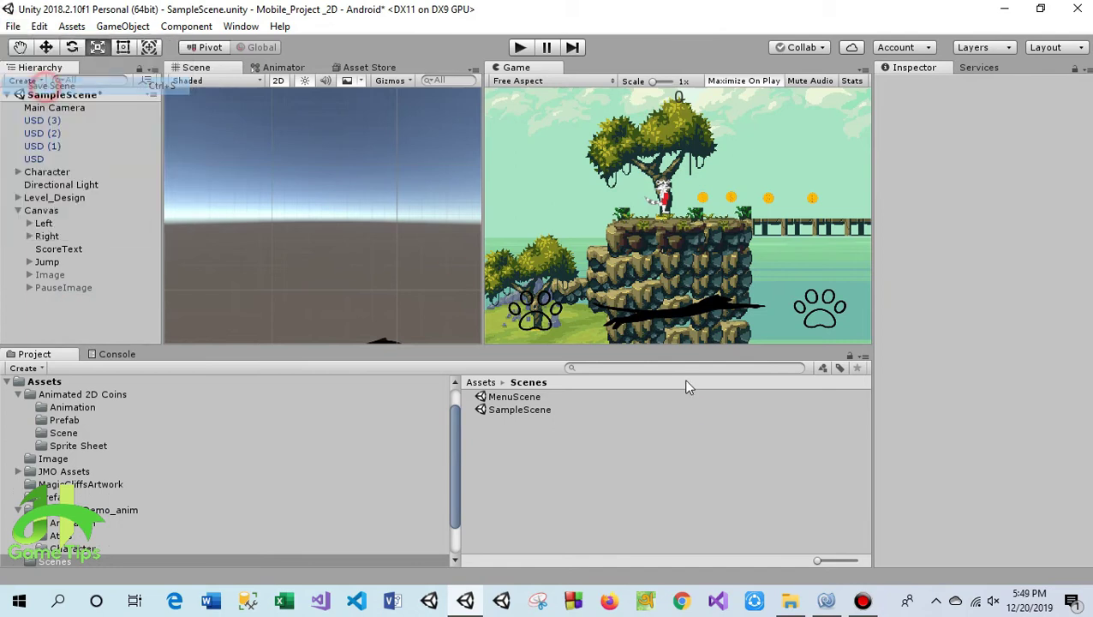
- Open the PlayerController script from Assets/Scripts in the code editor
click(480, 382)
double_click(503, 486)
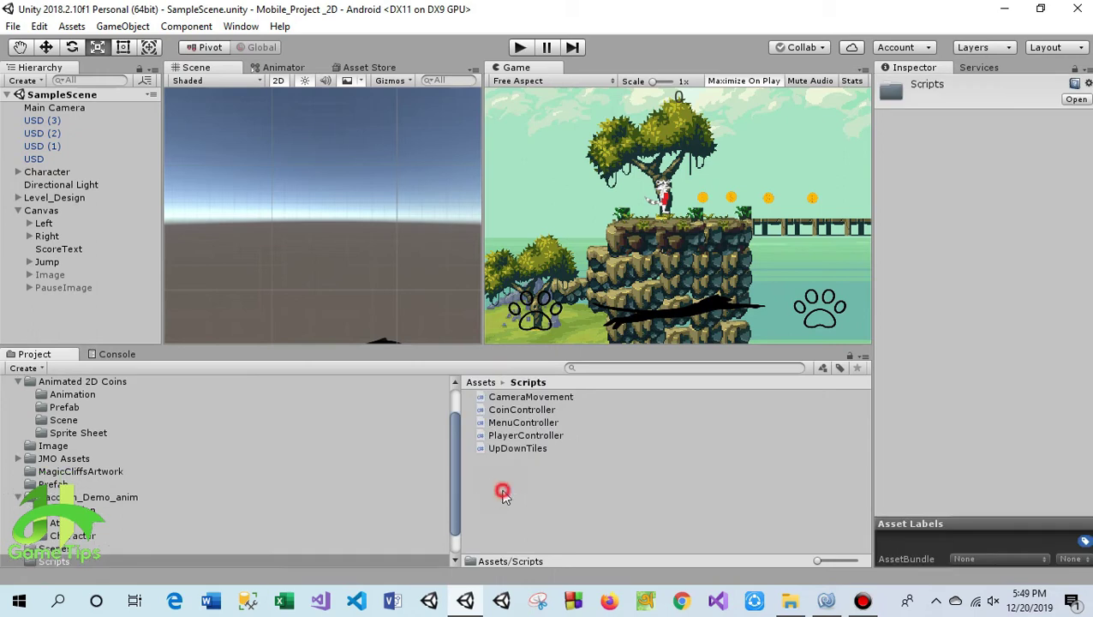
double_click(534, 436)
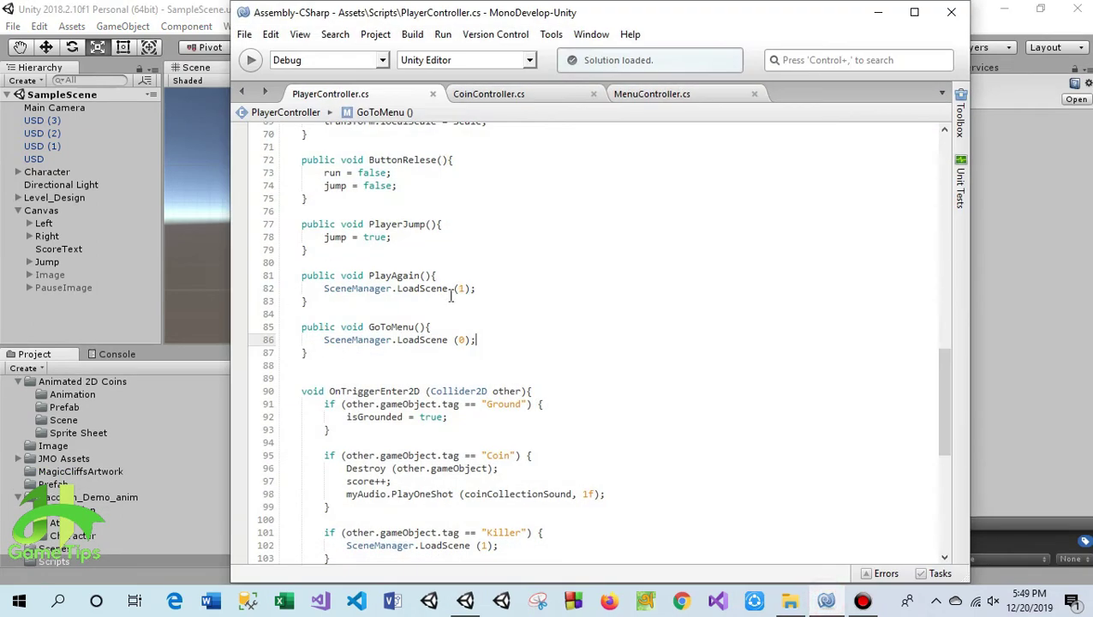
- Add the line 'public Image pauseImage;' directly below the levelCompleteImage field
scroll(445, 334, up, 7)
scroll(458, 323, up, 15)
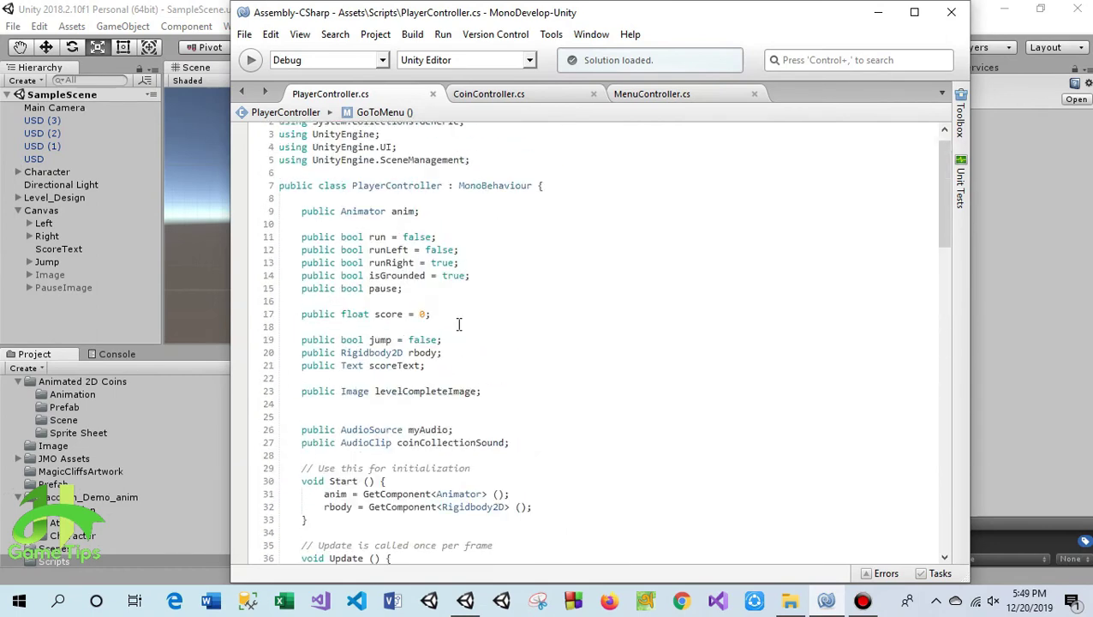
scroll(498, 328, down, 3)
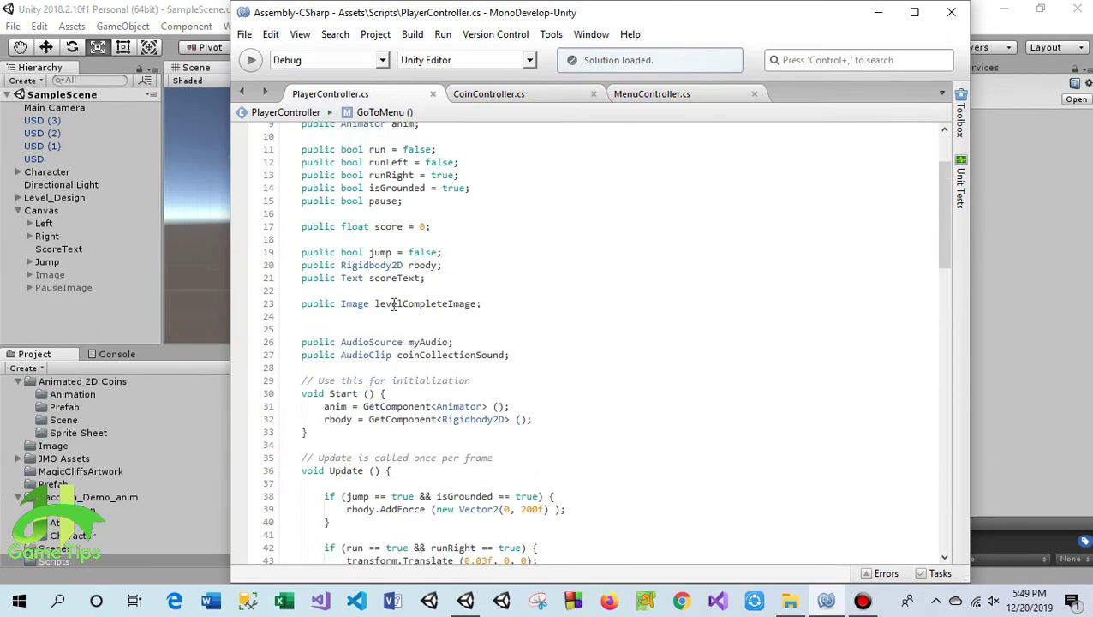
click(493, 302)
key(Return)
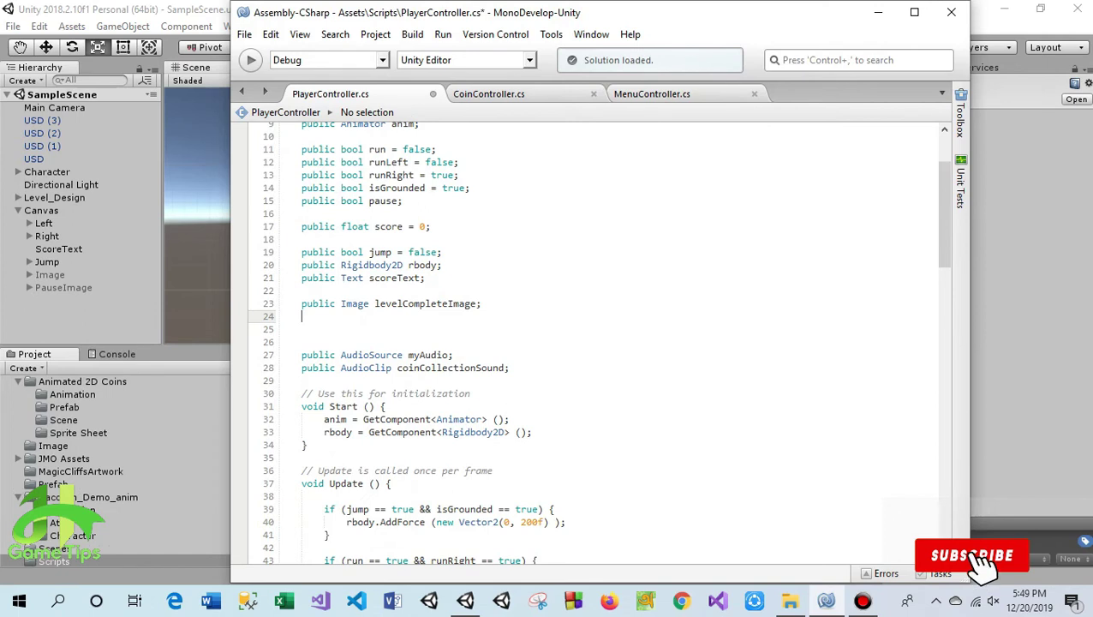
text(public)
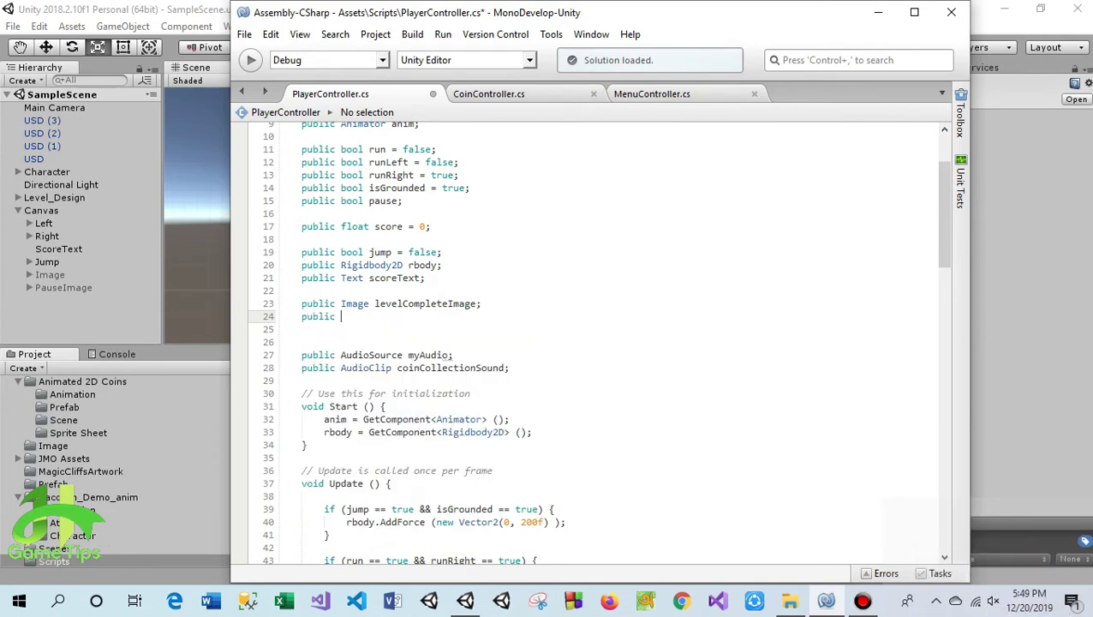
text( Immag)
key(BackSpace)
key(BackSpace)
key(BackSpace)
text(a)
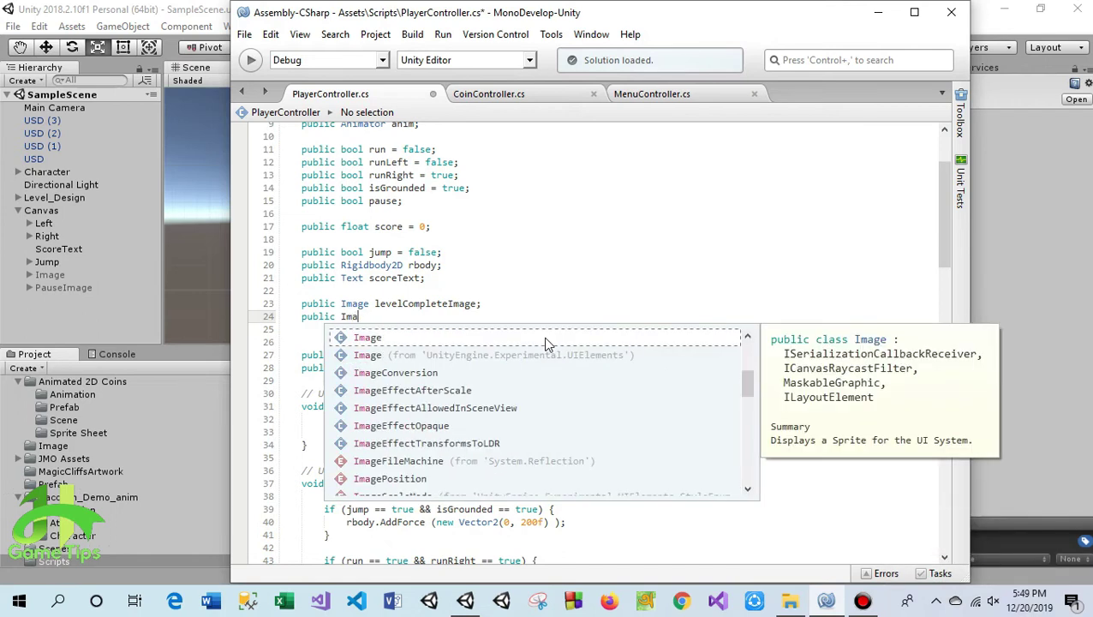
key(Return)
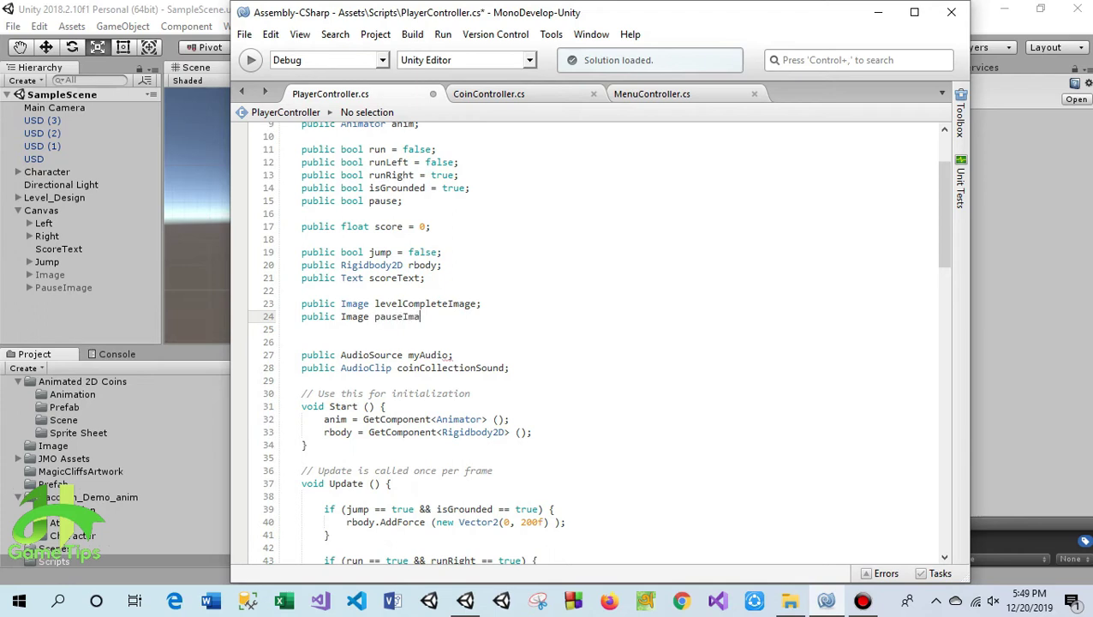
text(ge;)
scroll(548, 341, down, 2)
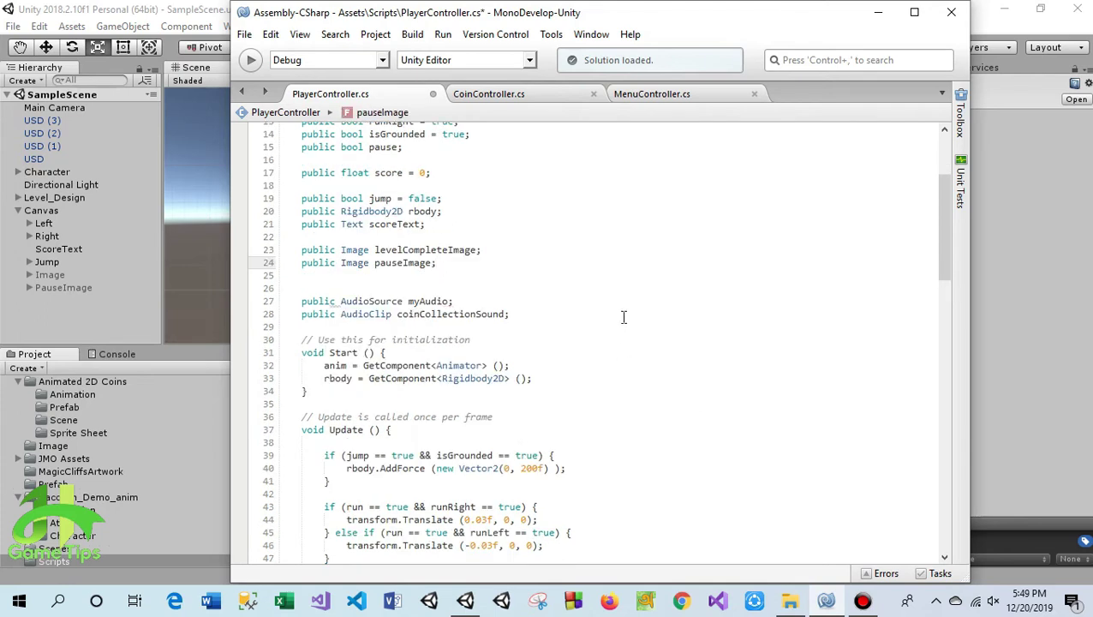
scroll(583, 295, down, 3)
scroll(627, 240, down, 2)
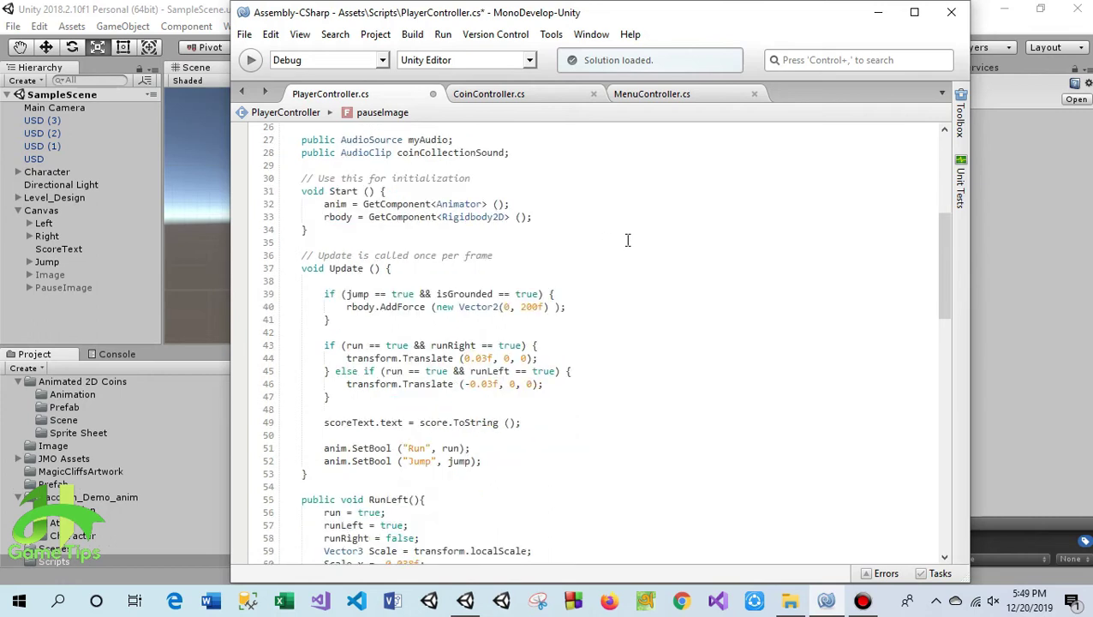
click(408, 271)
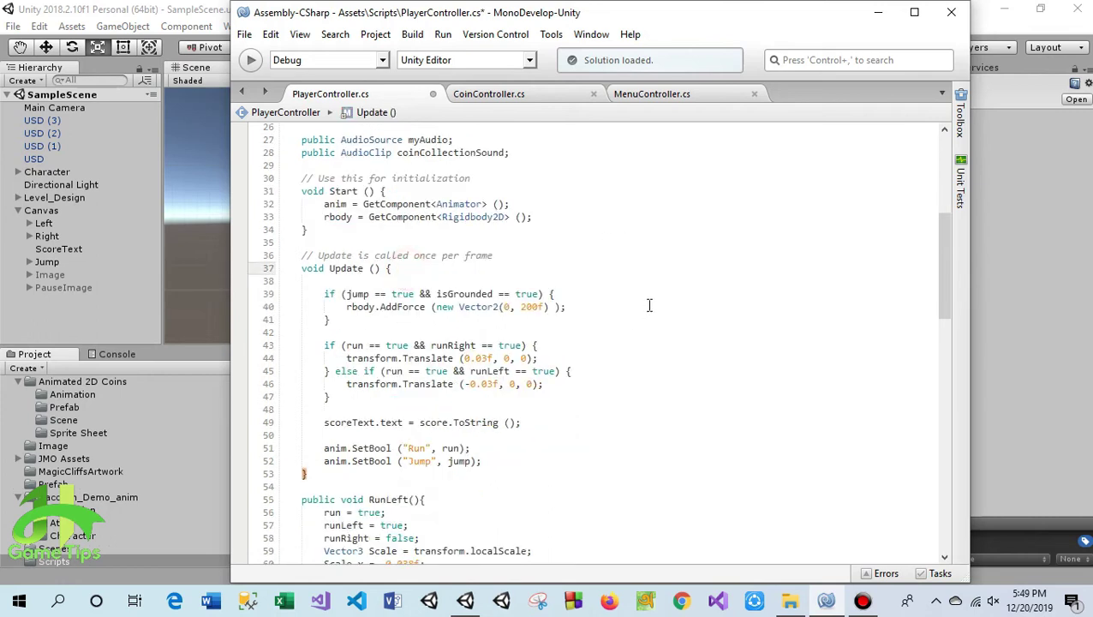
- Open Update with an empty if (Input.GetKeyDown(KeyCode.Escape)) { block using autocomplete
key(Return)
key(Return)
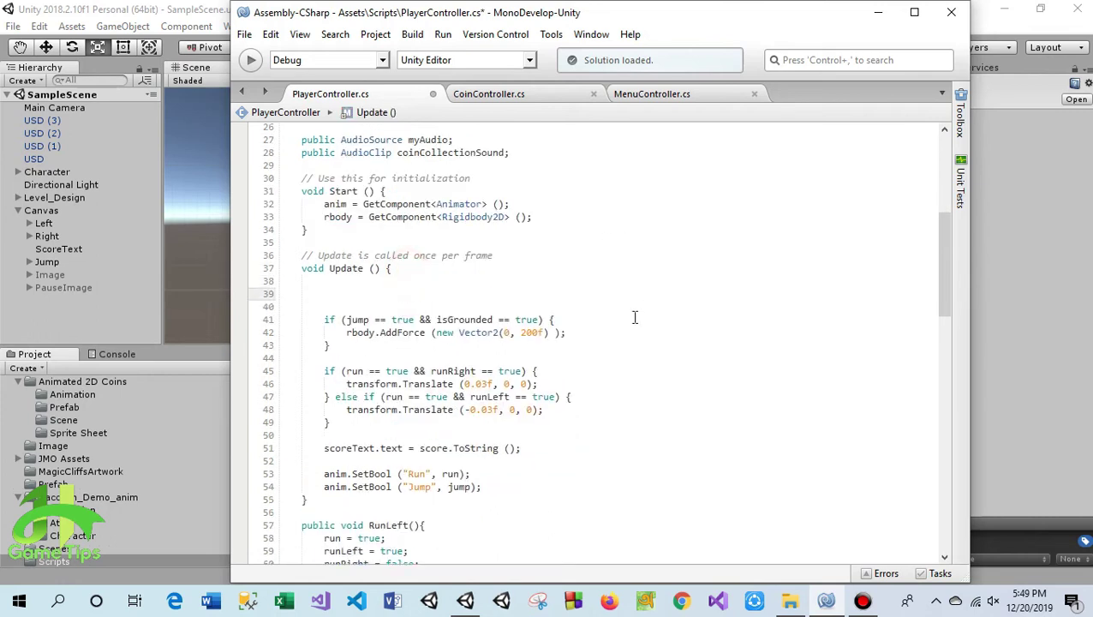
text(if )
text(Input)
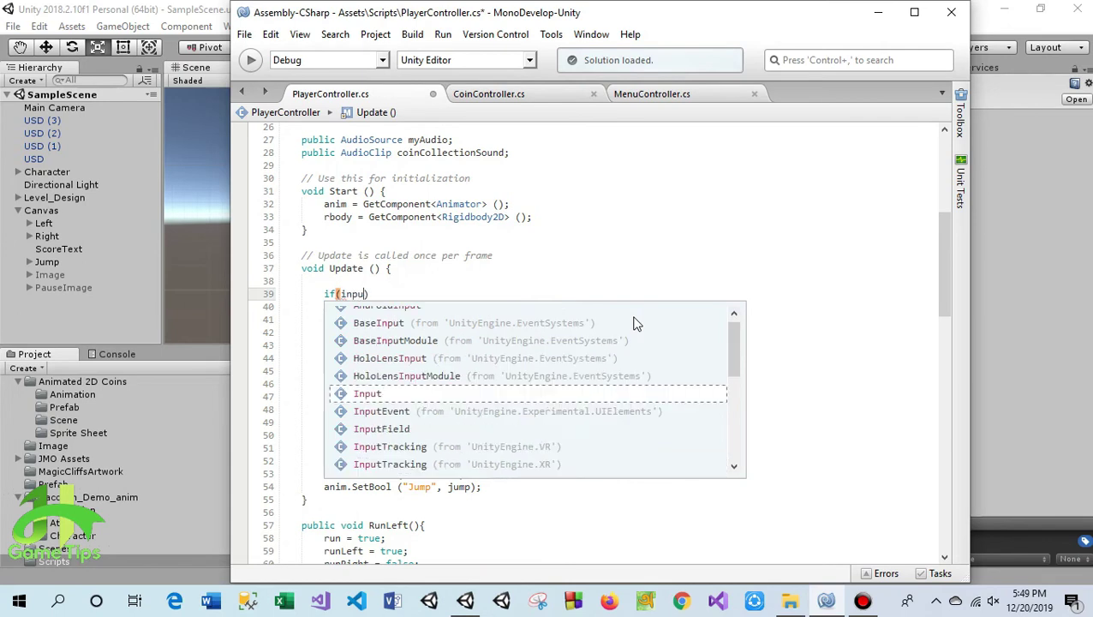
key(Escape)
text(.)
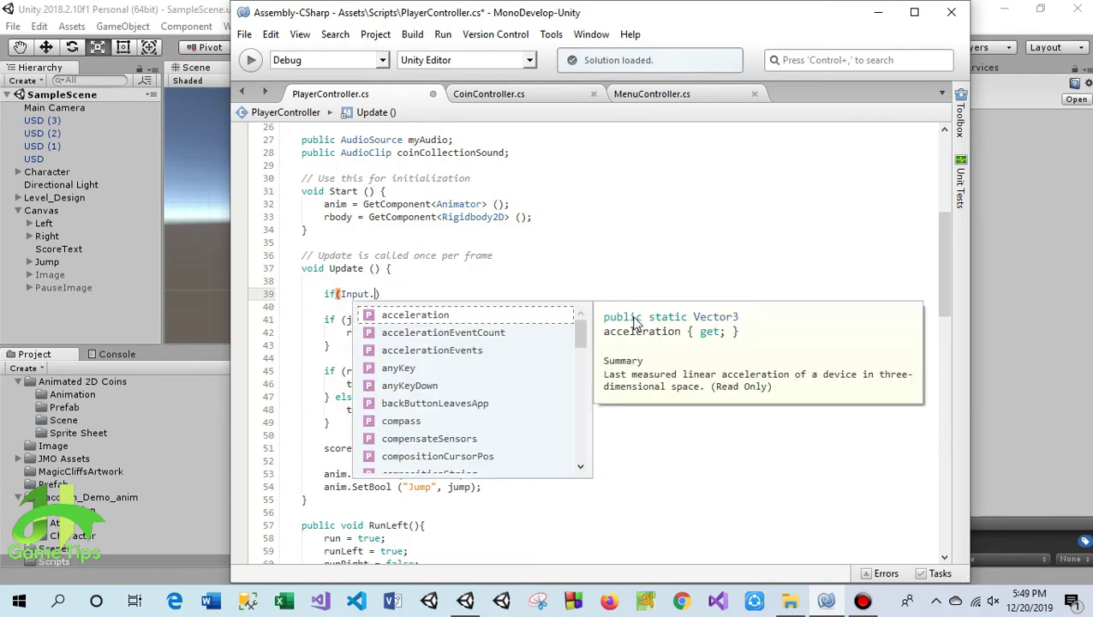
text(getkeyd)
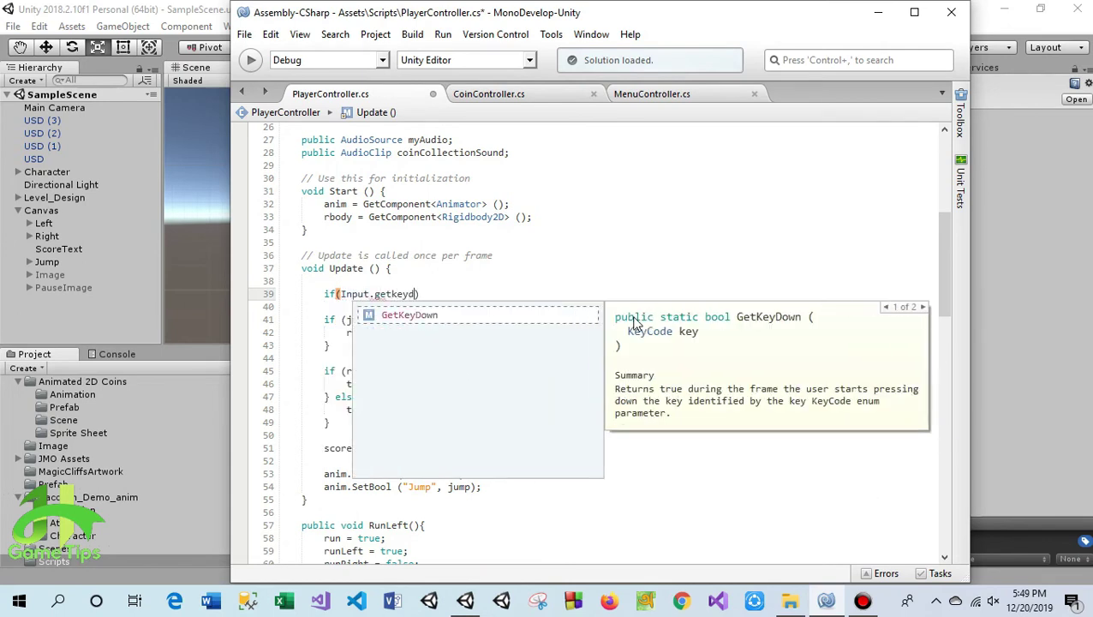
text(()
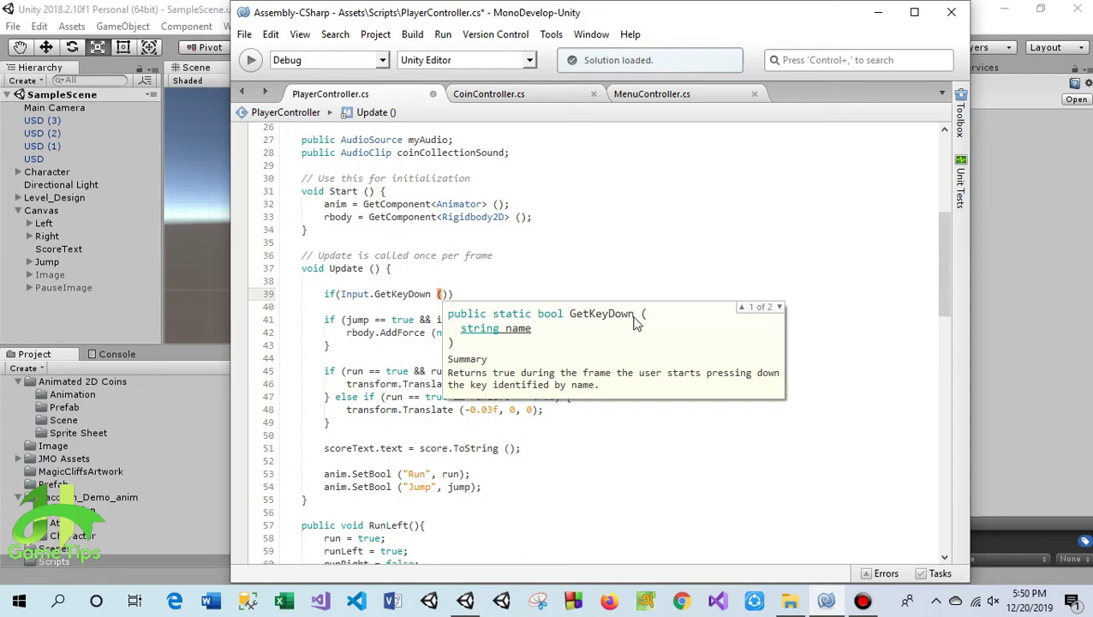
text(key)
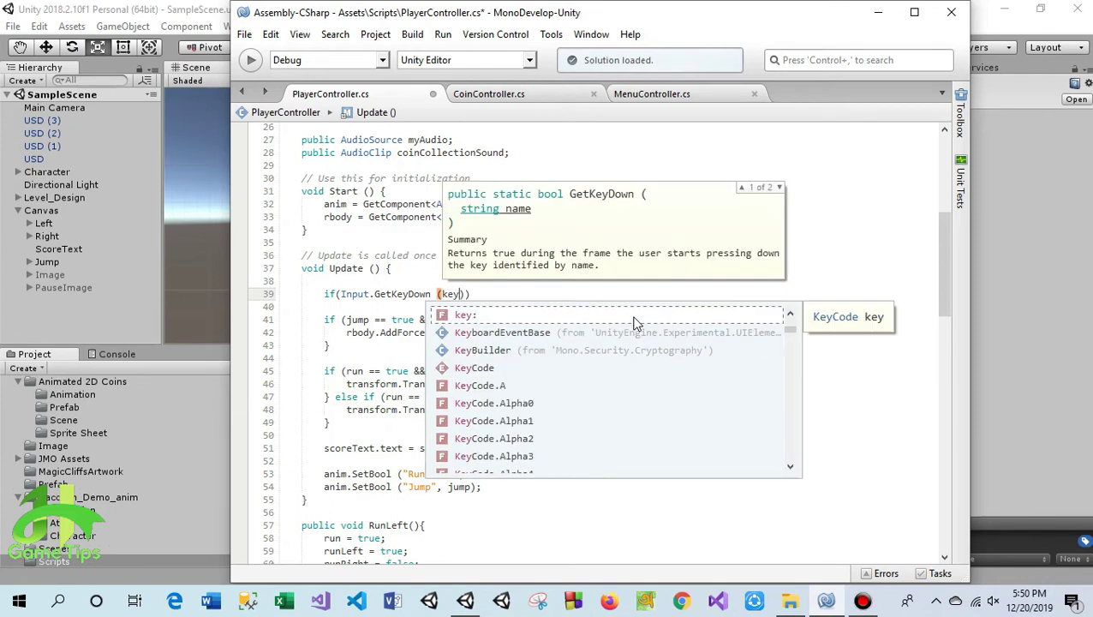
text(co)
key(Return)
text(.)
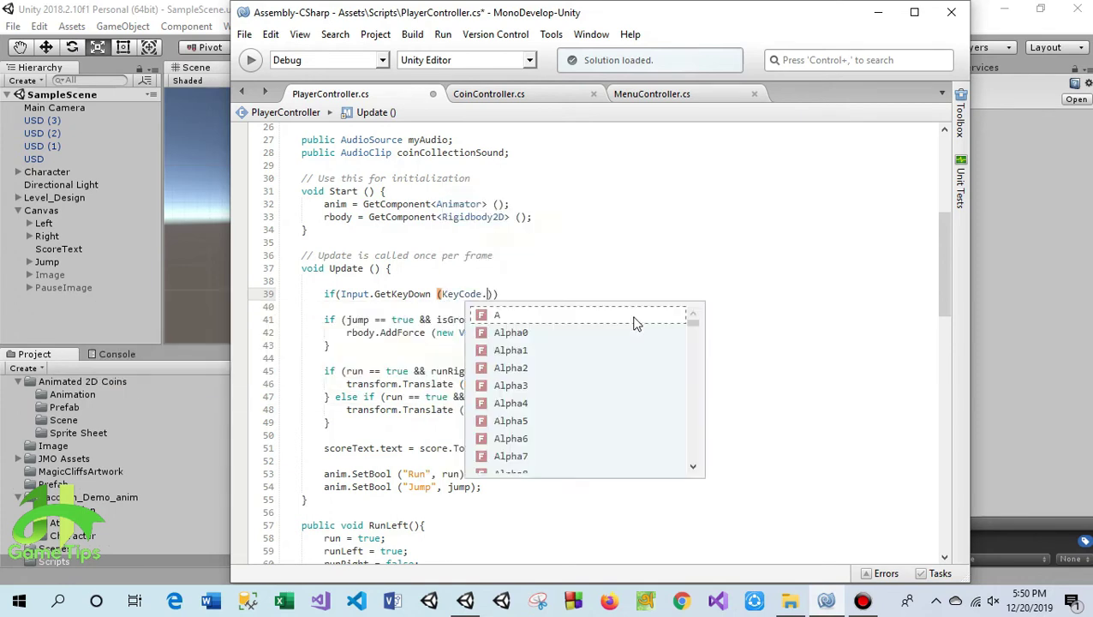
text(es)
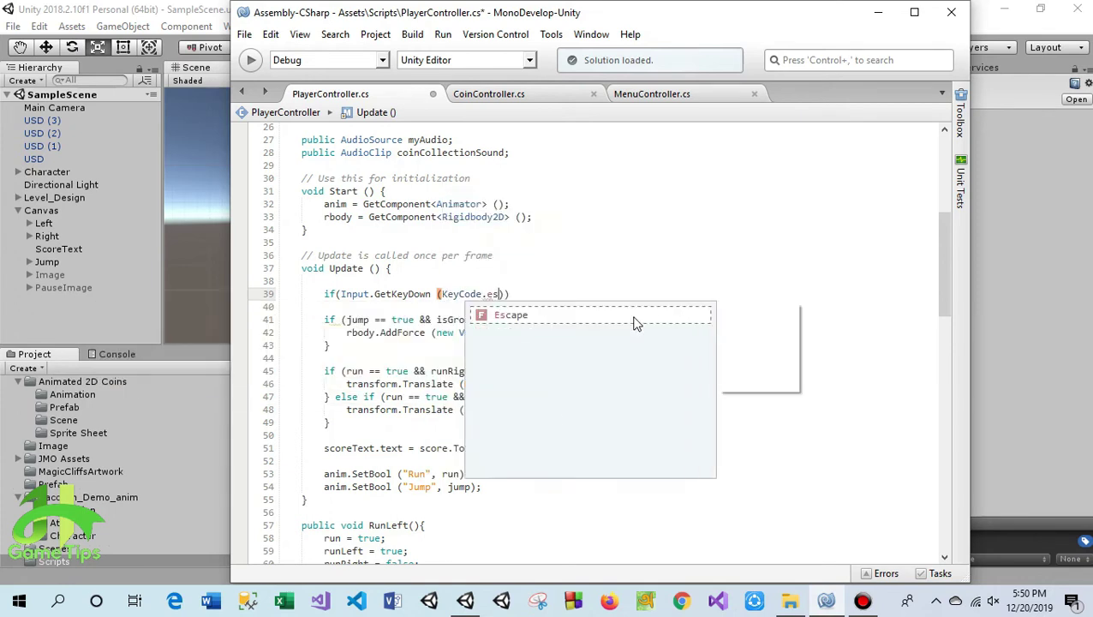
text())
key(Return)
key(End)
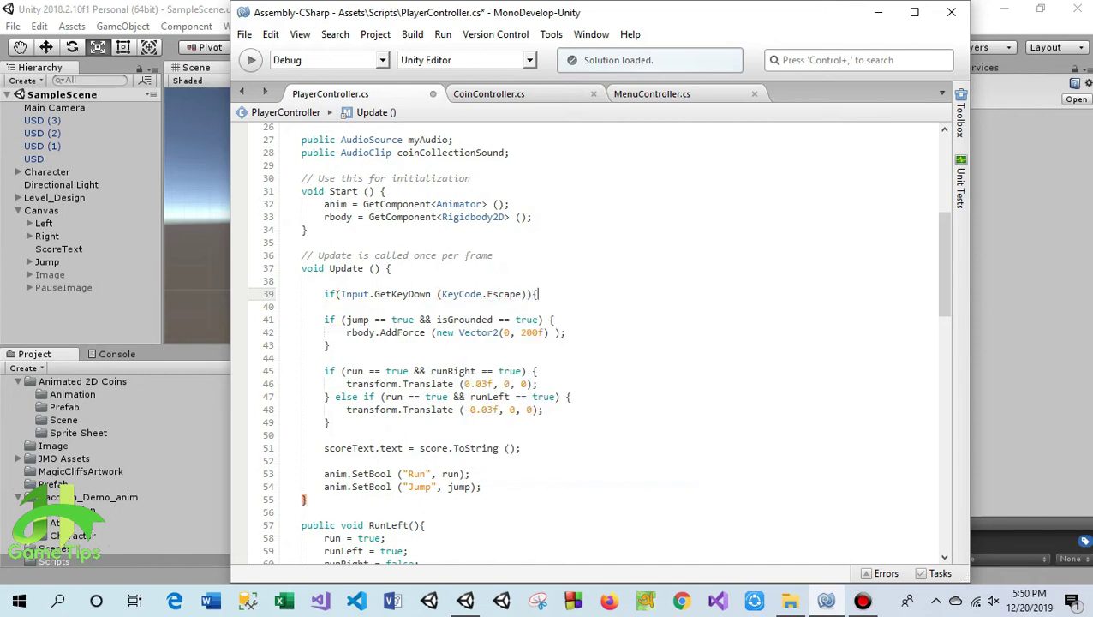
text({)
click(590, 294)
- Retype the line 15 declaration as public bool pause
key(Return)
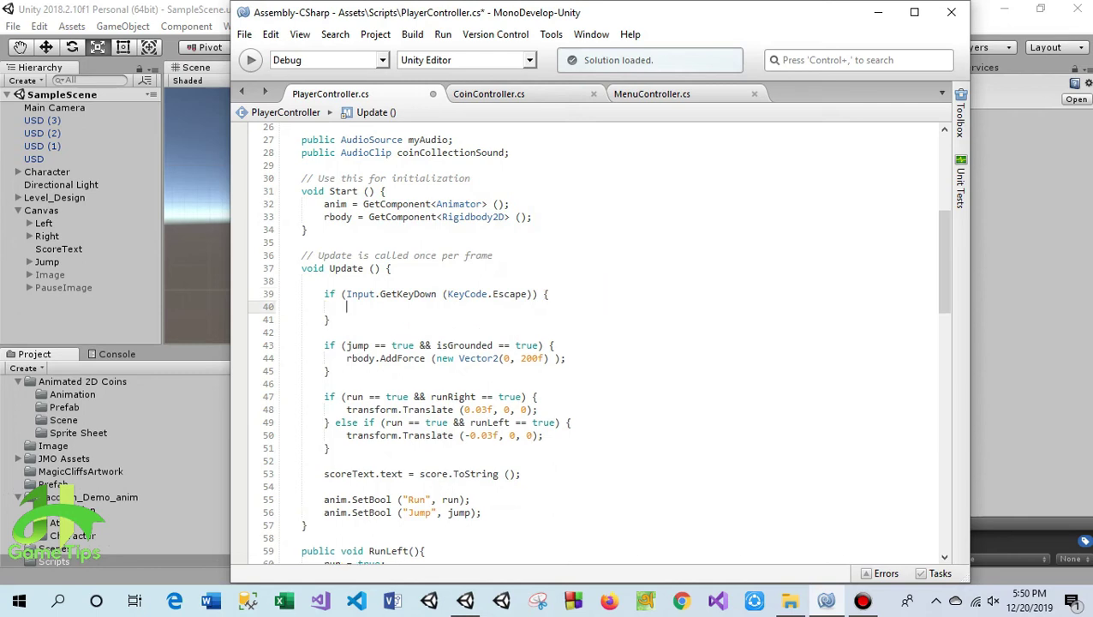
scroll(584, 240, up, 6)
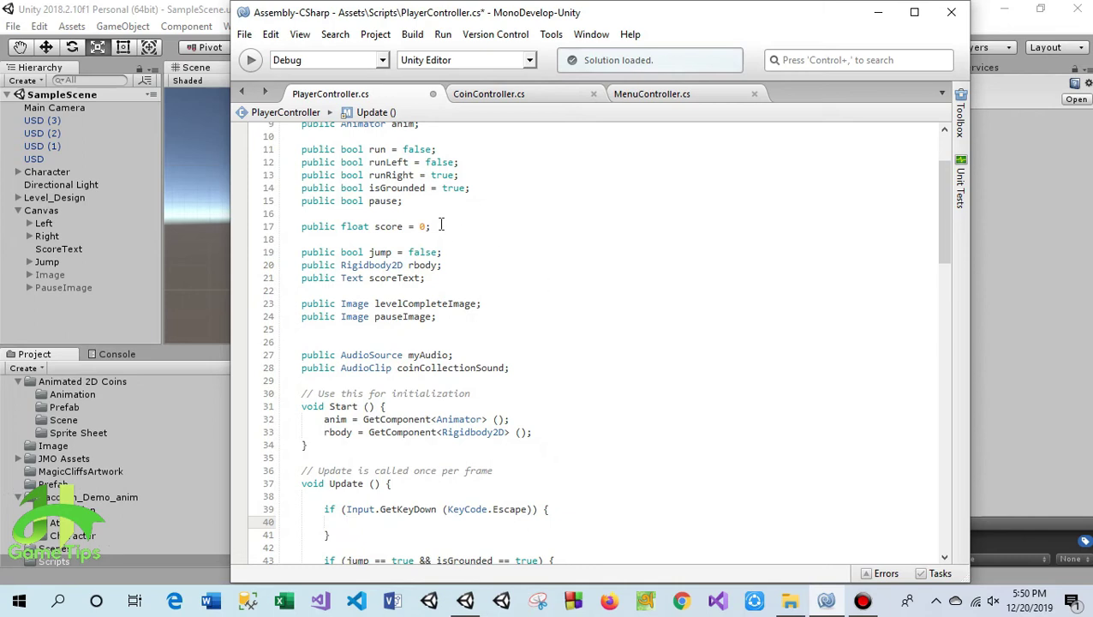
click(416, 204)
drag(416, 203, 303, 206)
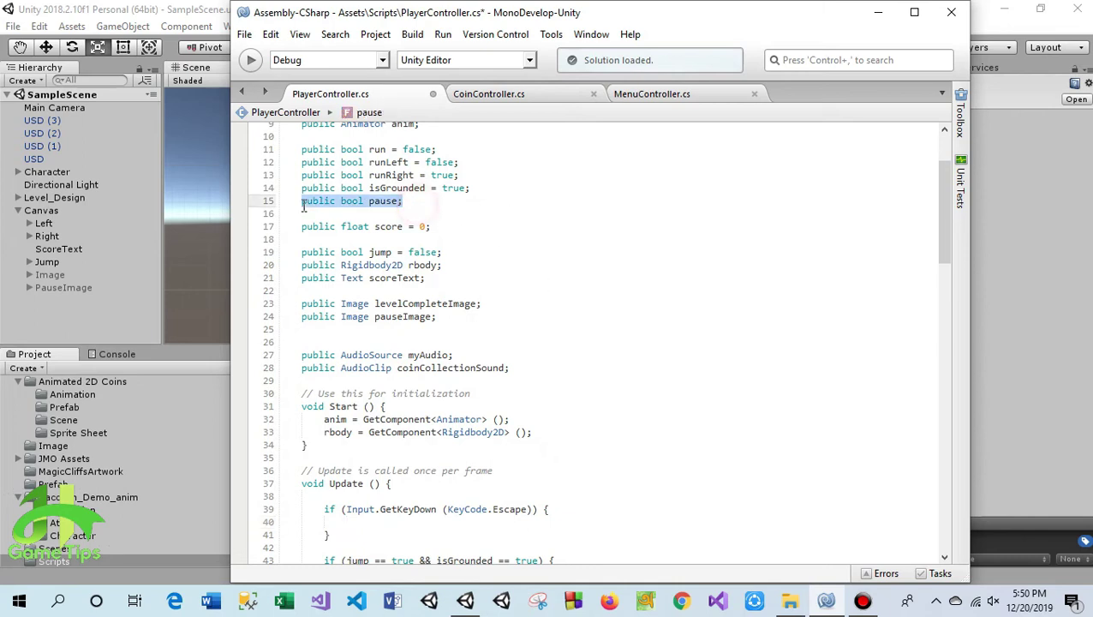
key(BackSpace)
text(pu)
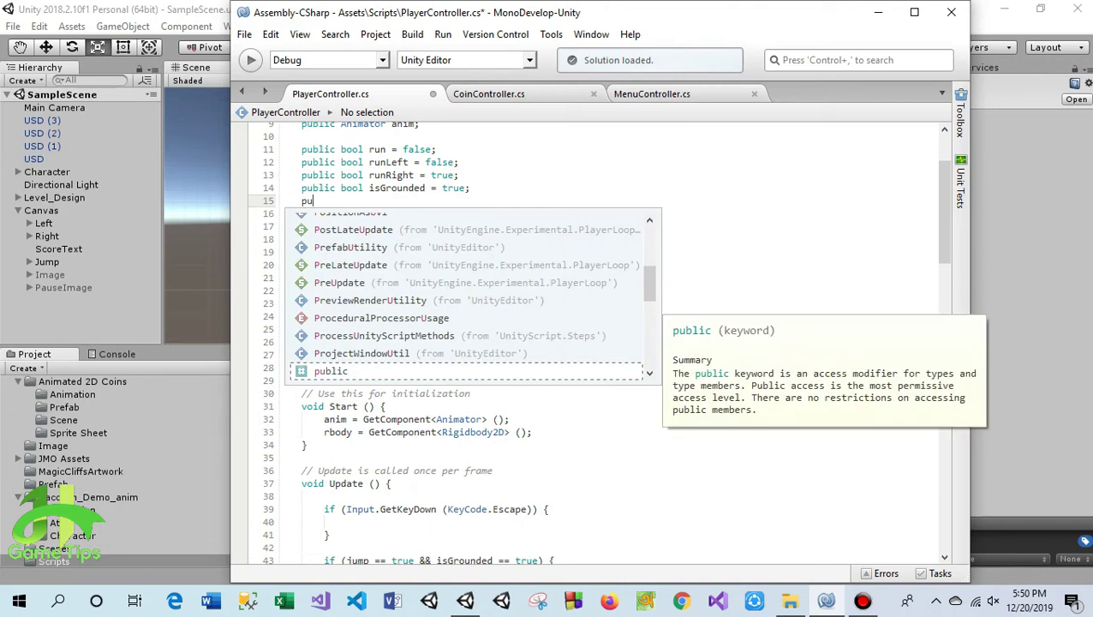
text(blic boo)
key(Down)
key(Down)
key(Down)
key(Return)
text(pause;)
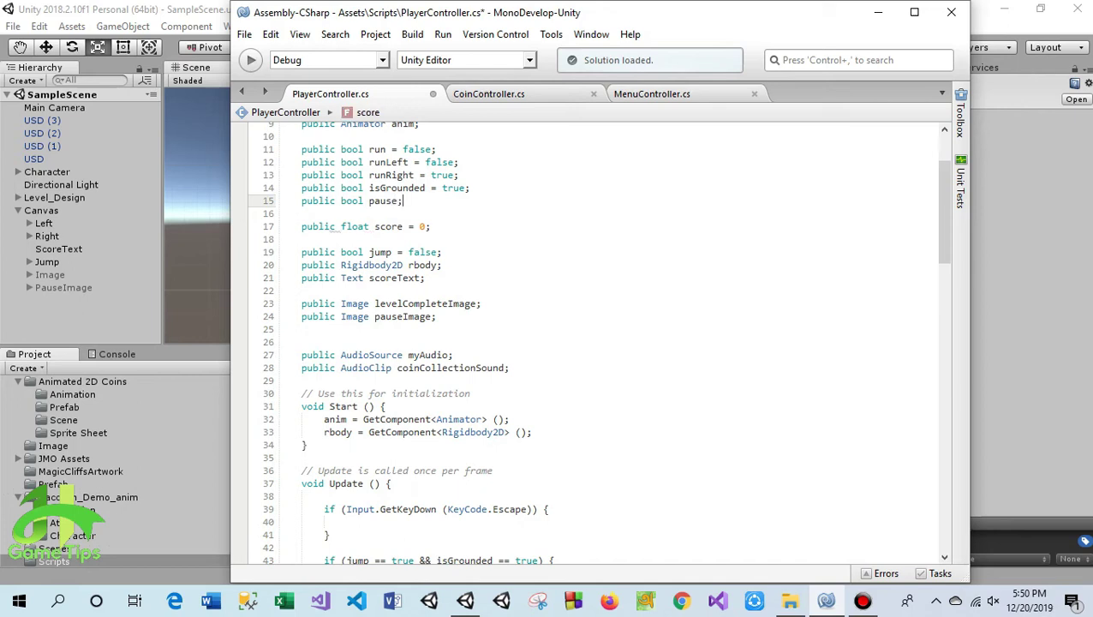
- Add pause = !pause; inside the Escape block and save the script
scroll(524, 229, down, 9)
scroll(609, 306, down, 4)
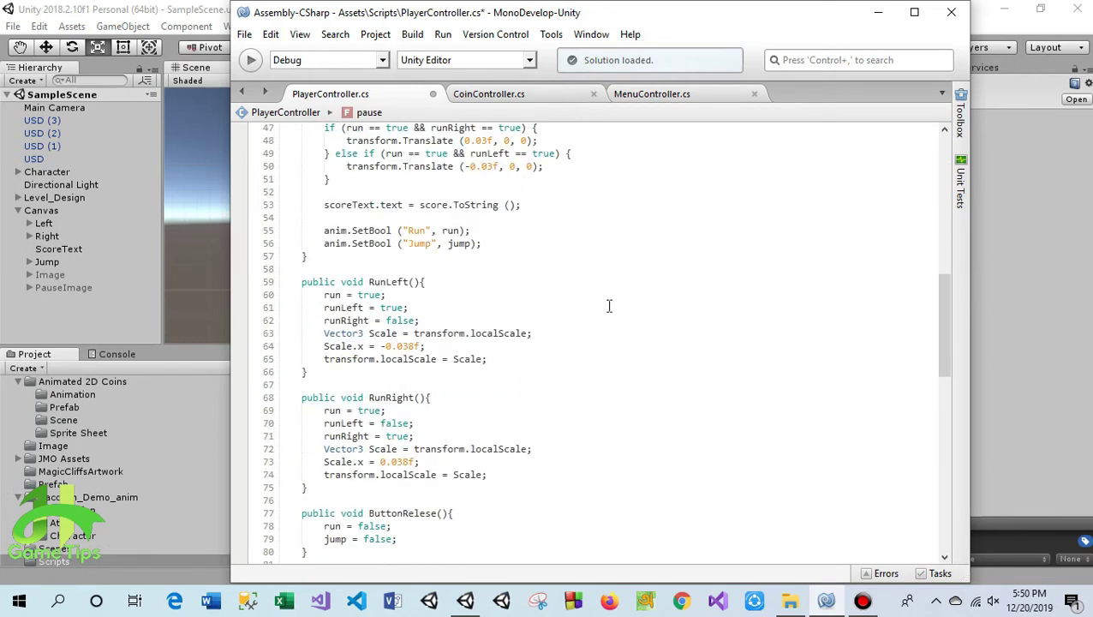
scroll(586, 315, up, 7)
click(459, 315)
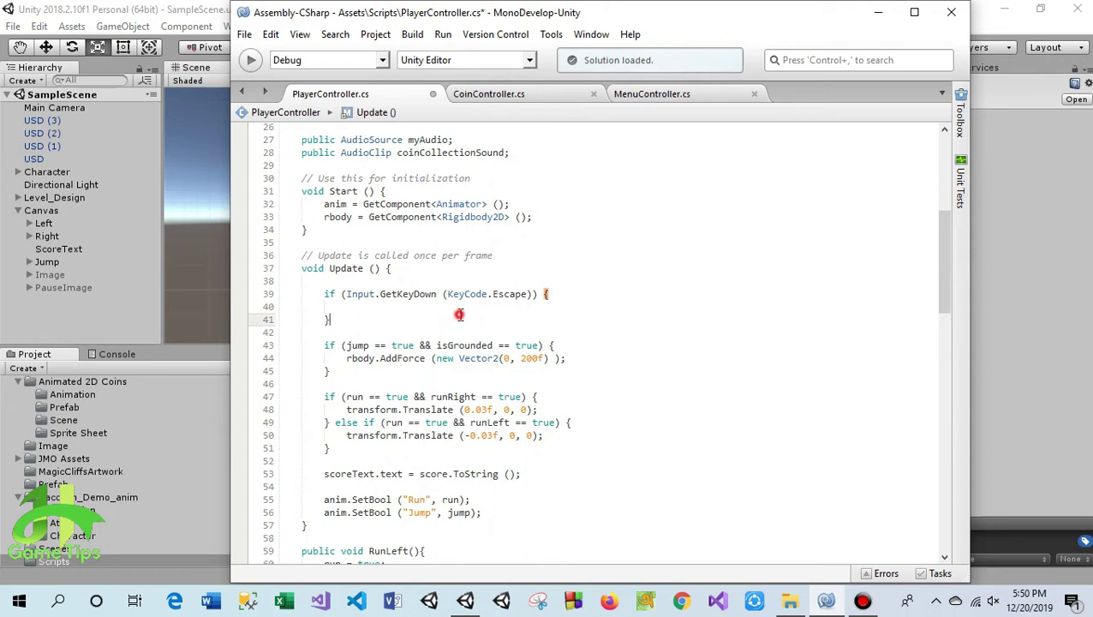
click(420, 308)
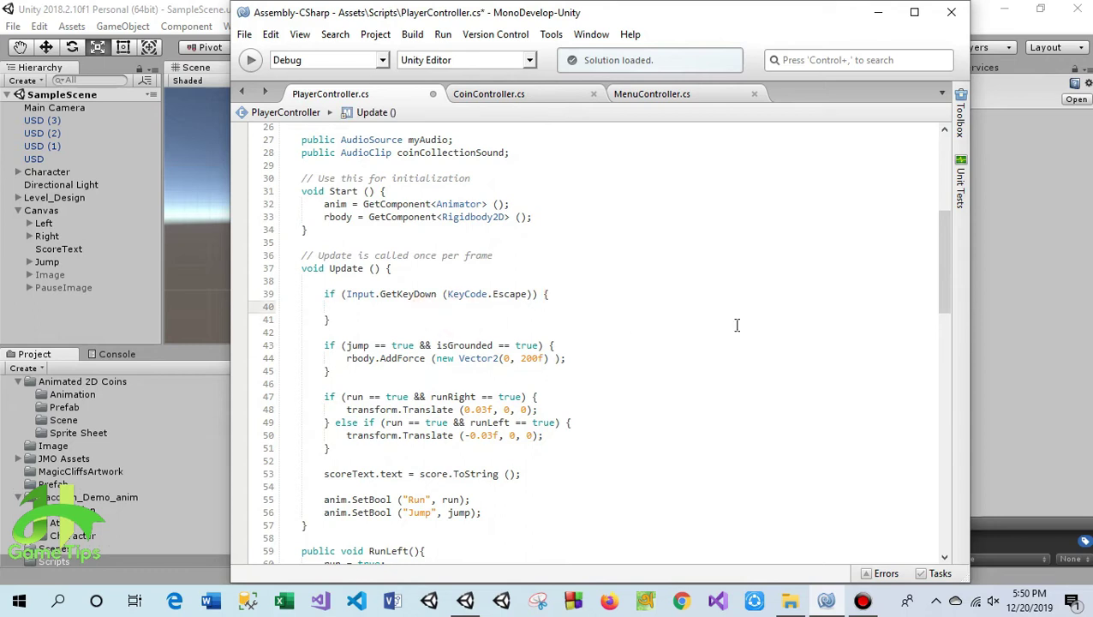
text(p)
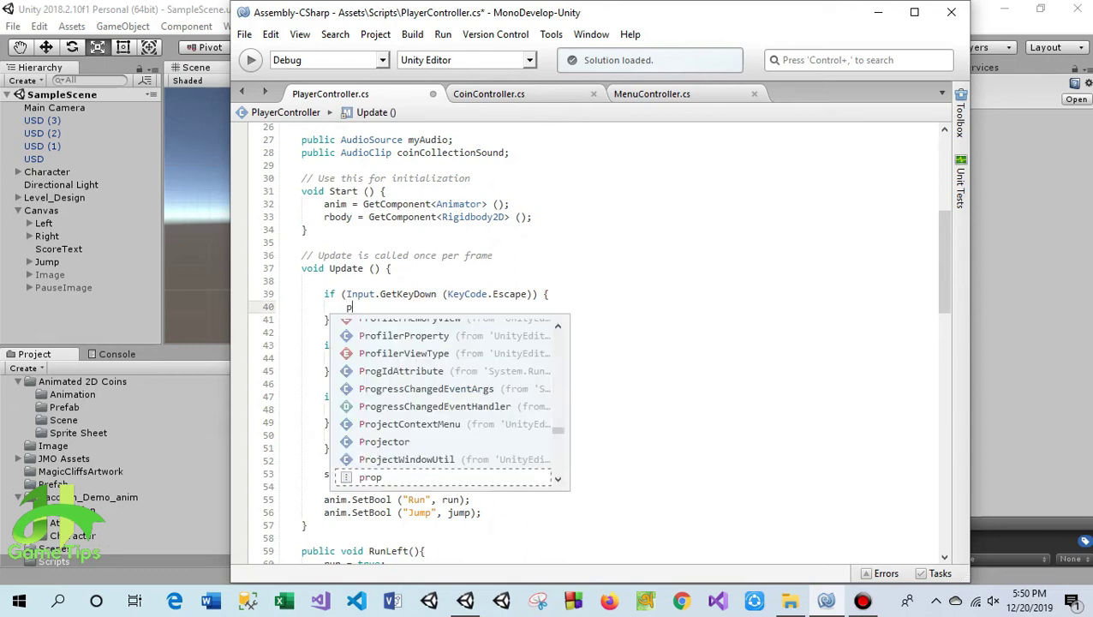
text(u)
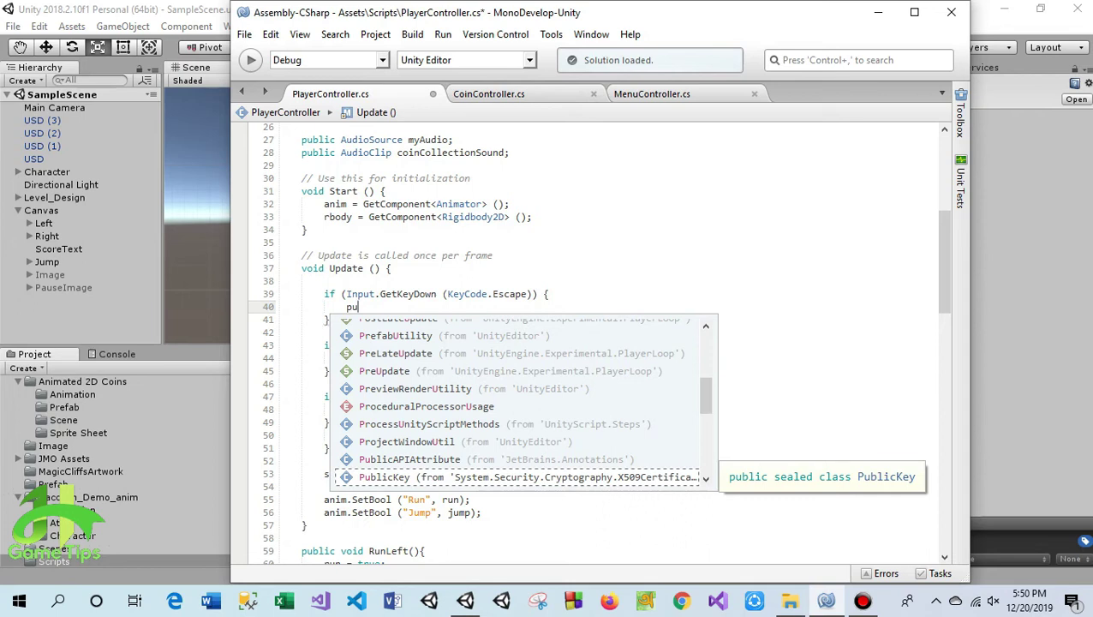
key(BackSpace)
text(ause)
key(Escape)
text(= !)
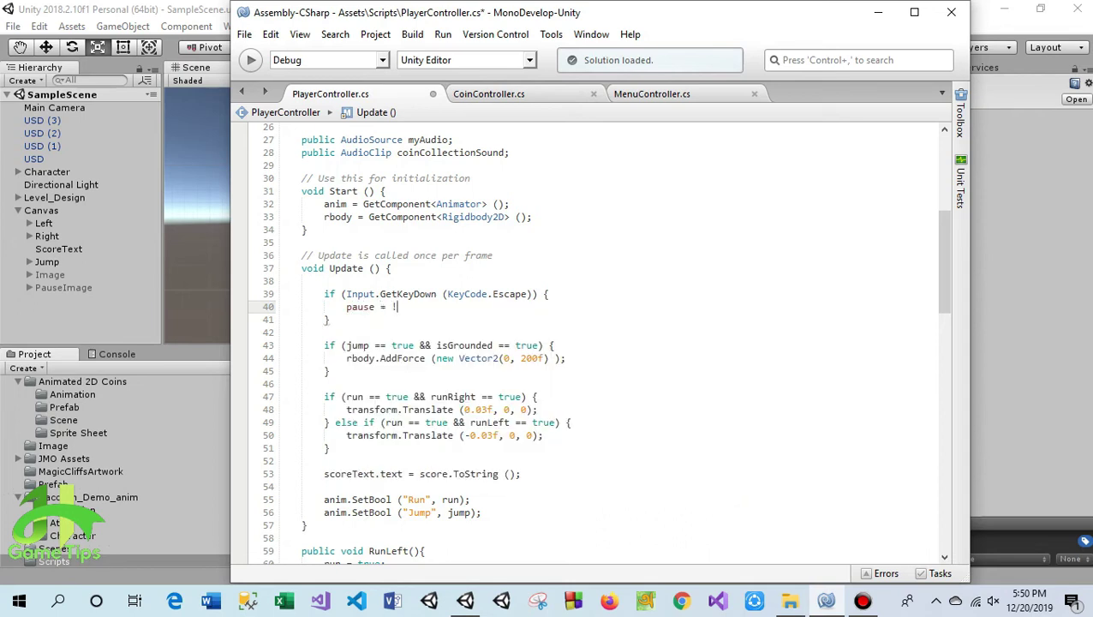
text(pause)
key(Escape)
text(;)
click(245, 38)
click(261, 98)
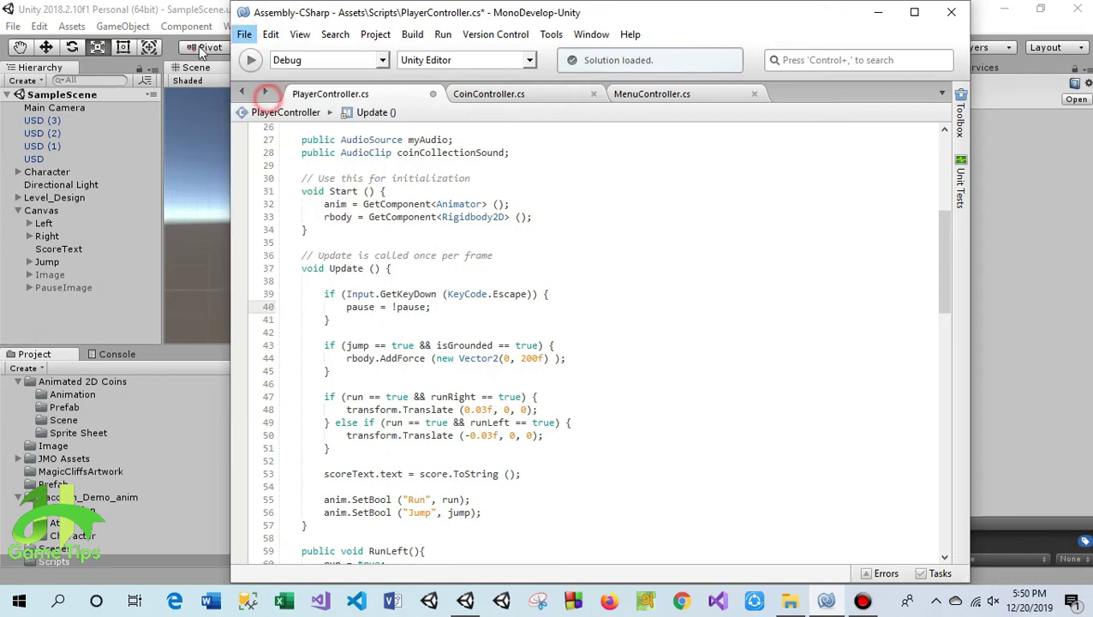
- In Unity, assign PauseImage to the Character's Player Controller Pause Image slot, then open File to save
key(alt+Tab)
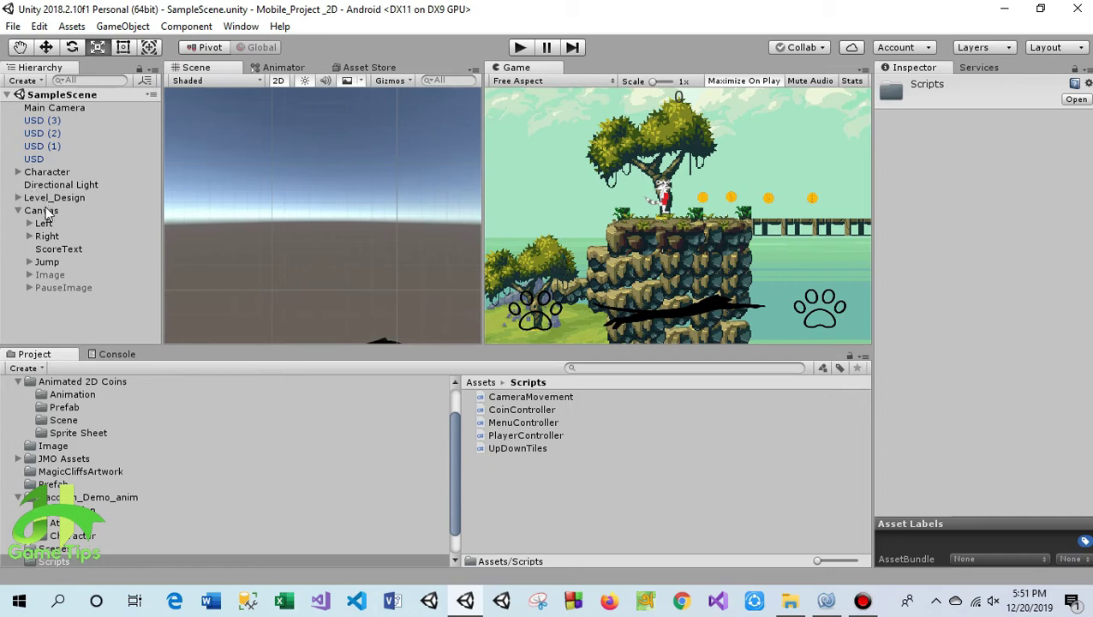
click(46, 173)
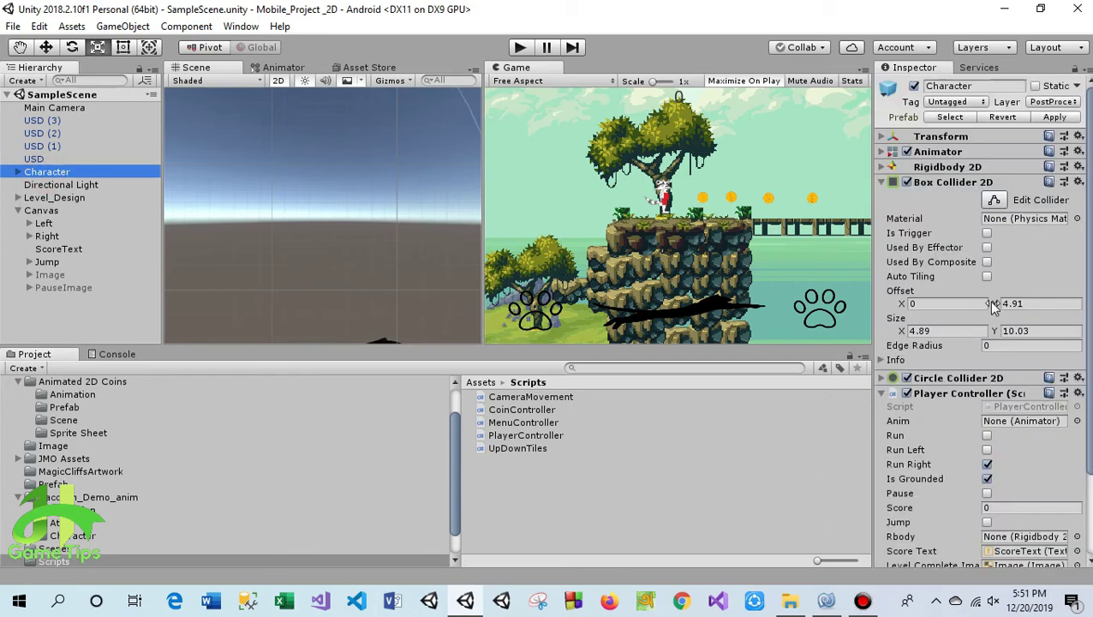
click(882, 183)
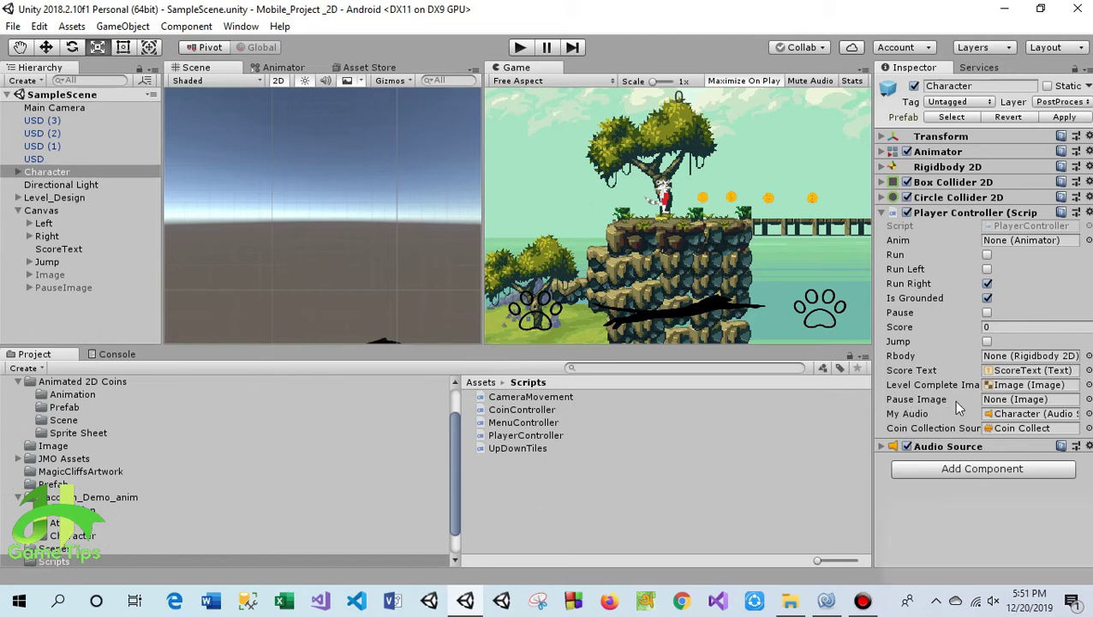
drag(63, 287, 1023, 399)
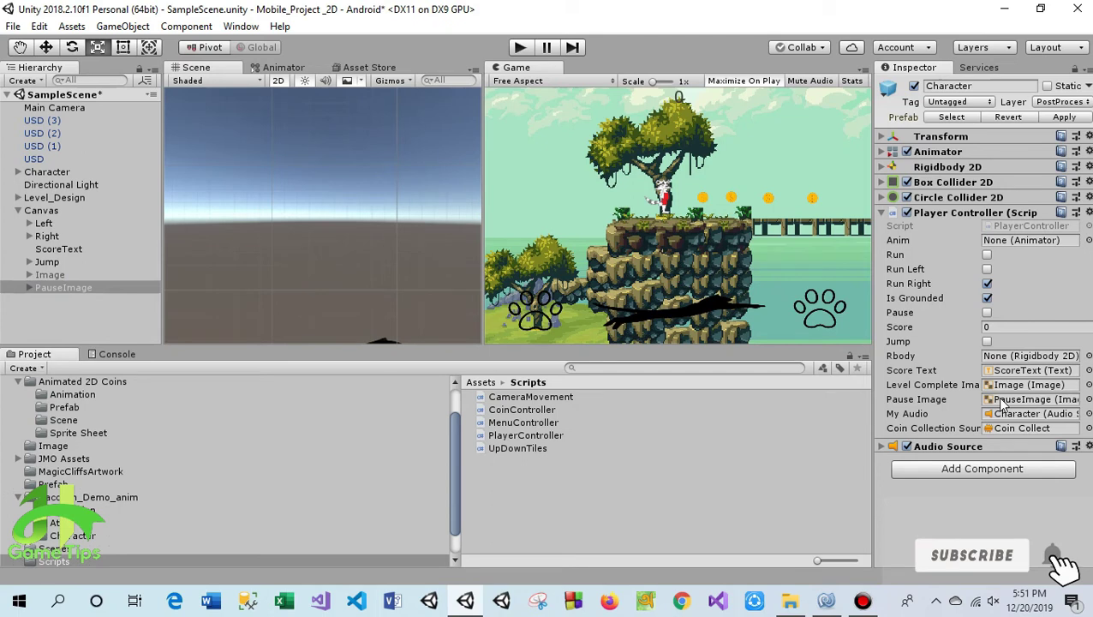
click(8, 25)
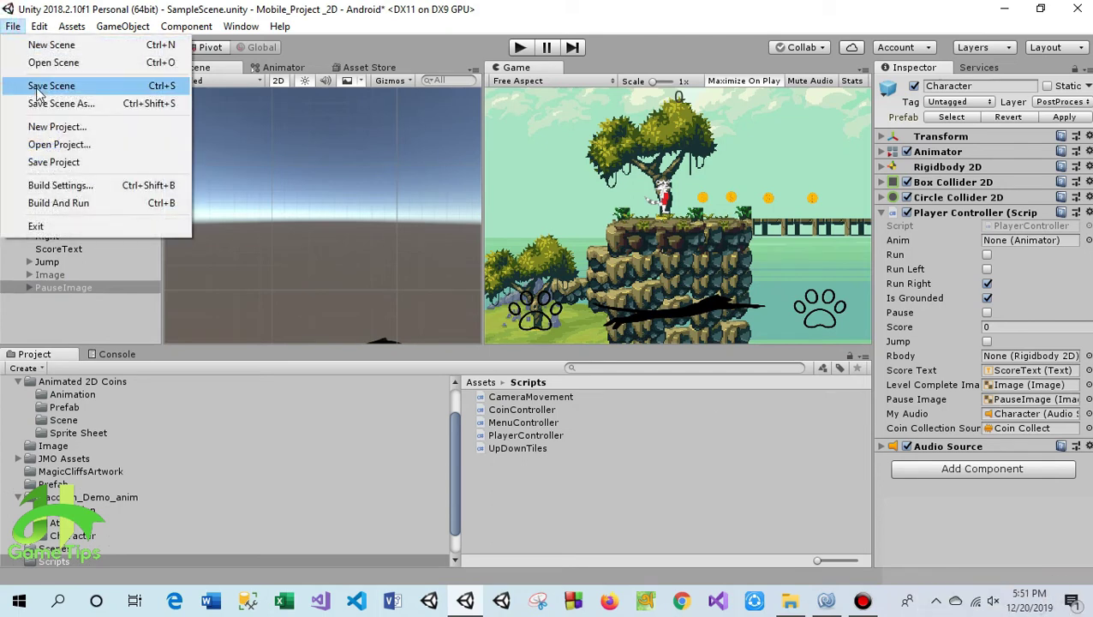
click(12, 85)
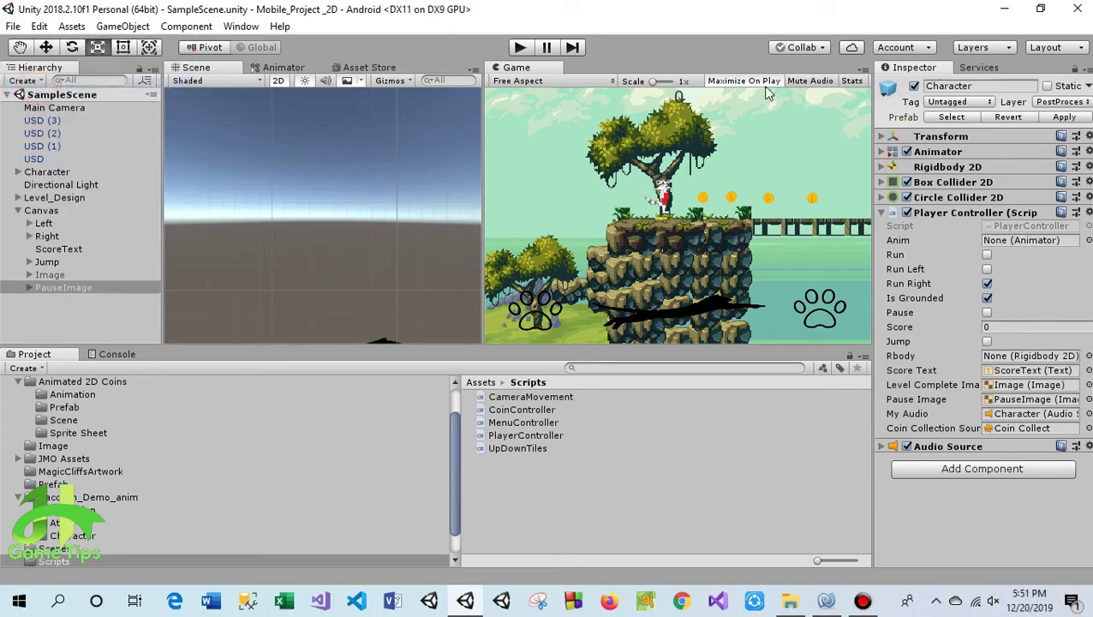
click(738, 68)
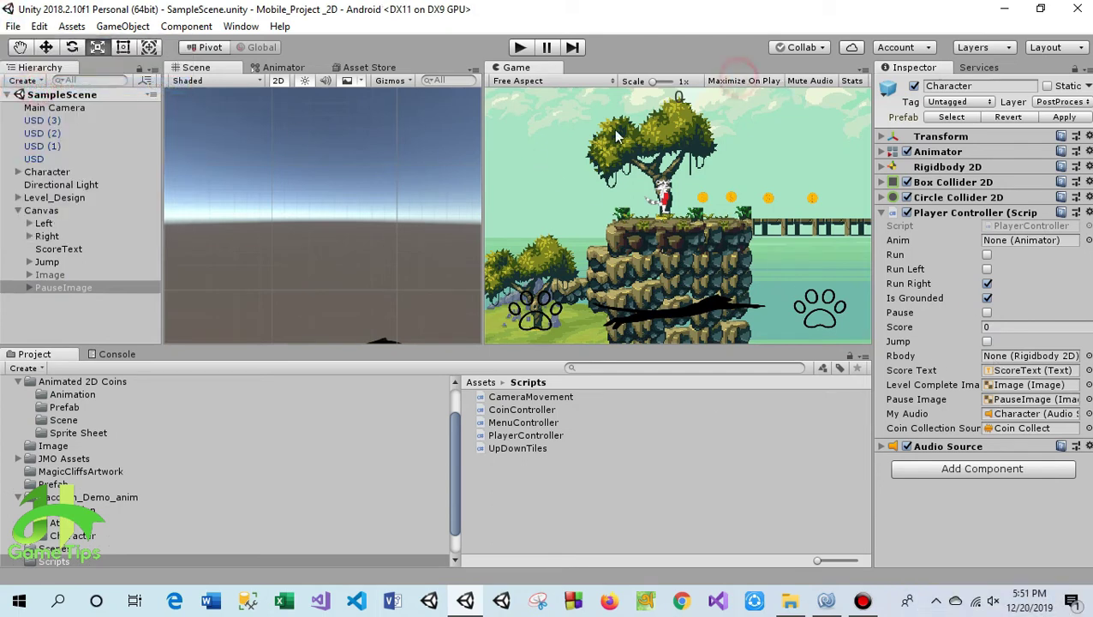
click(987, 314)
click(986, 313)
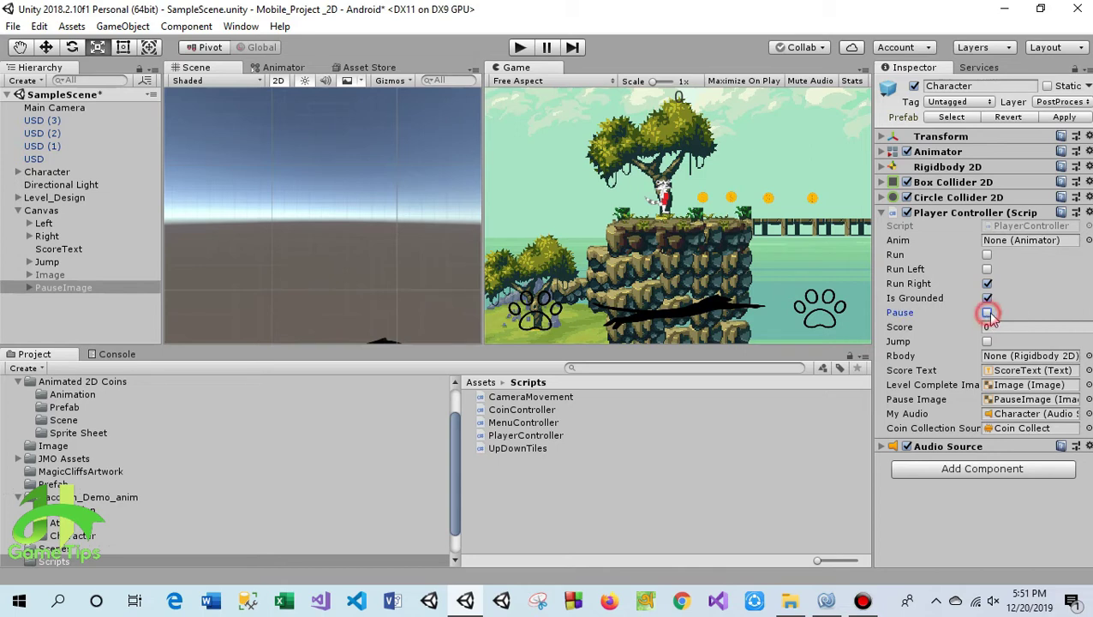
click(519, 47)
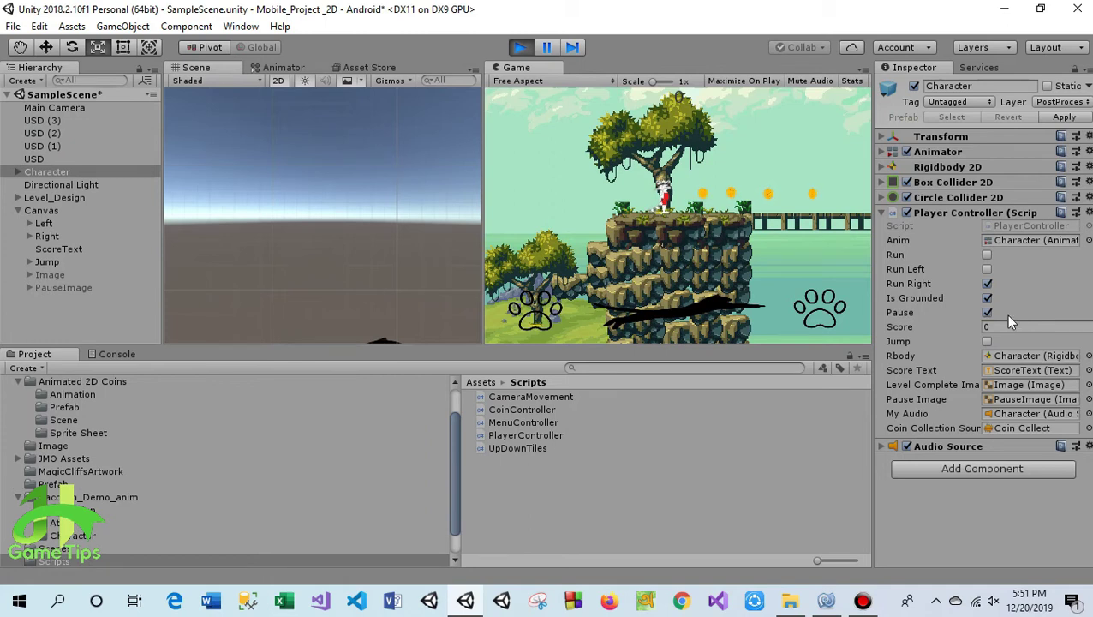
click(520, 49)
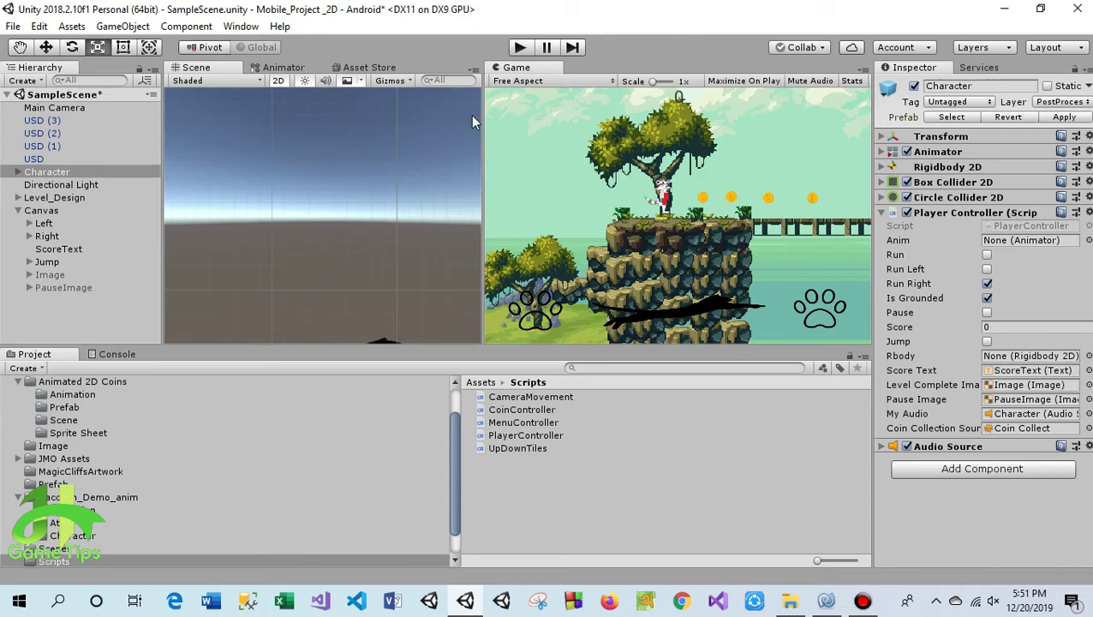
- End the pause toggle line with a semicolon and start a new line below it
click(826, 599)
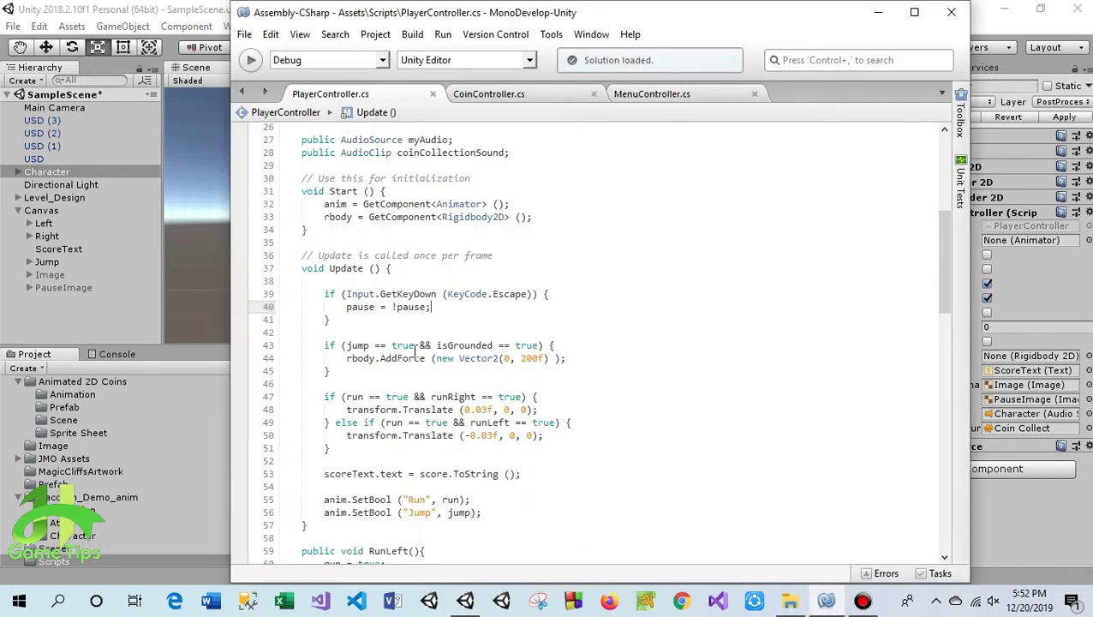
drag(432, 307, 348, 310)
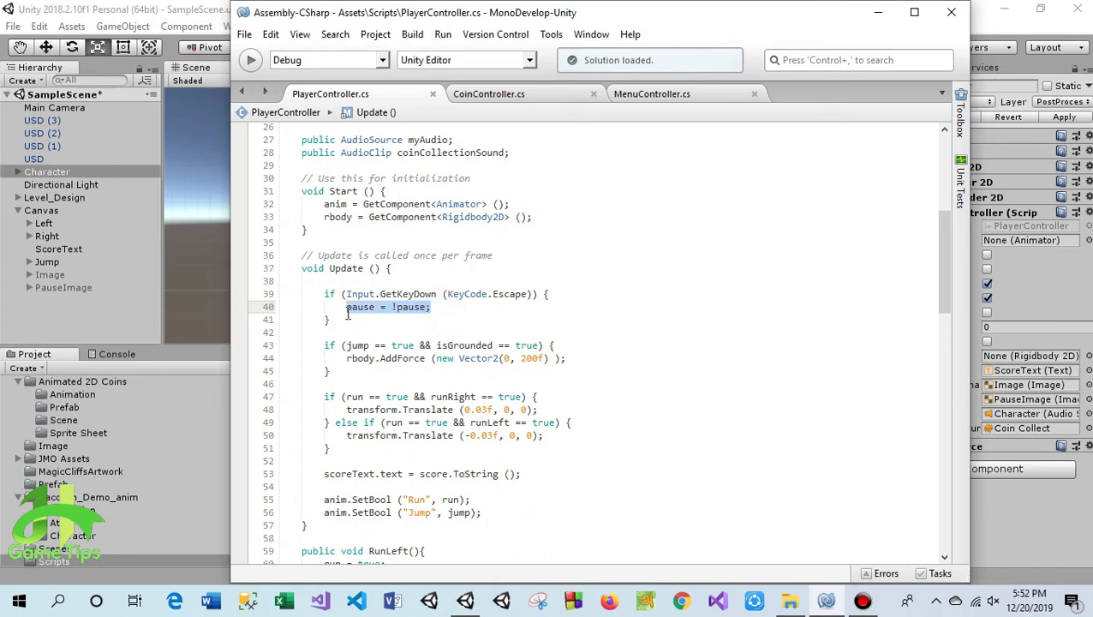
click(445, 316)
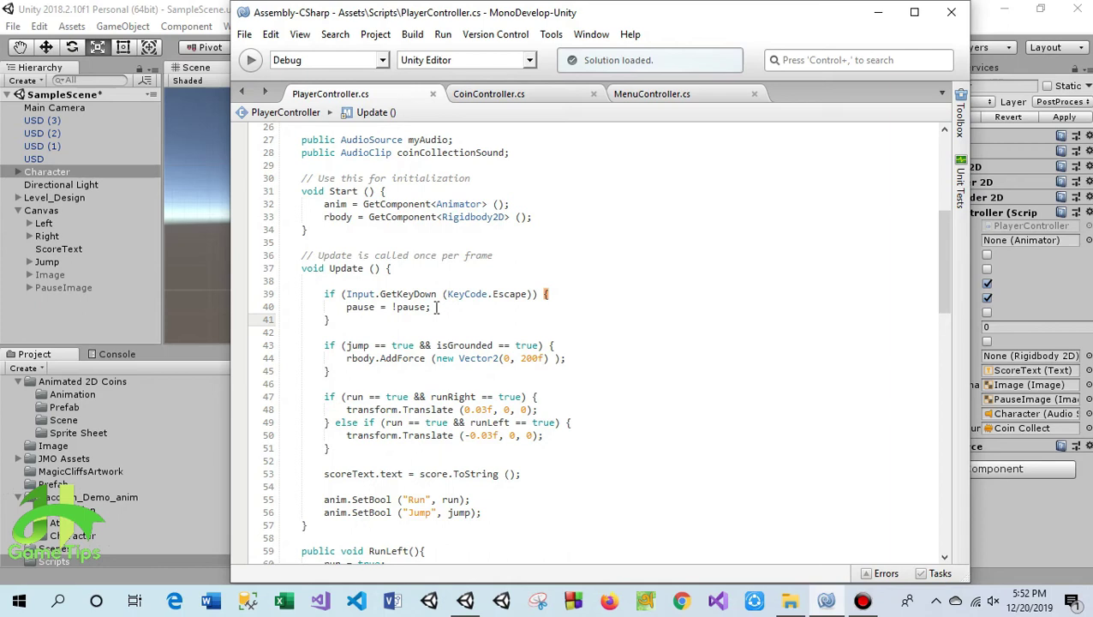
click(445, 307)
text(;)
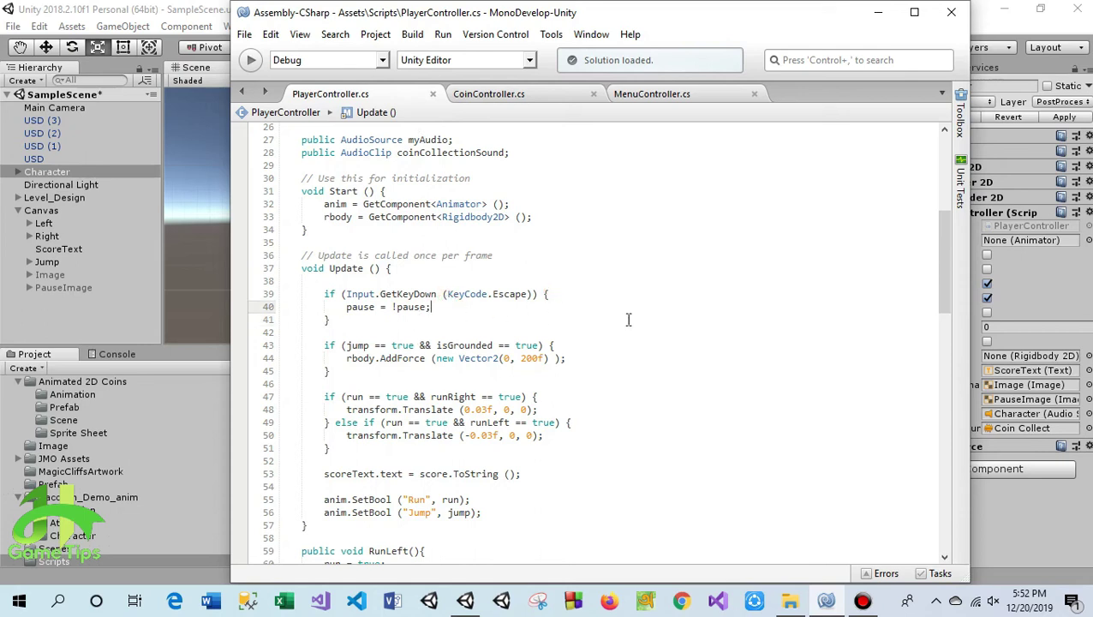
key(Return)
key(Return)
- Write the condition if (pause == true) { below the toggle
text(if )
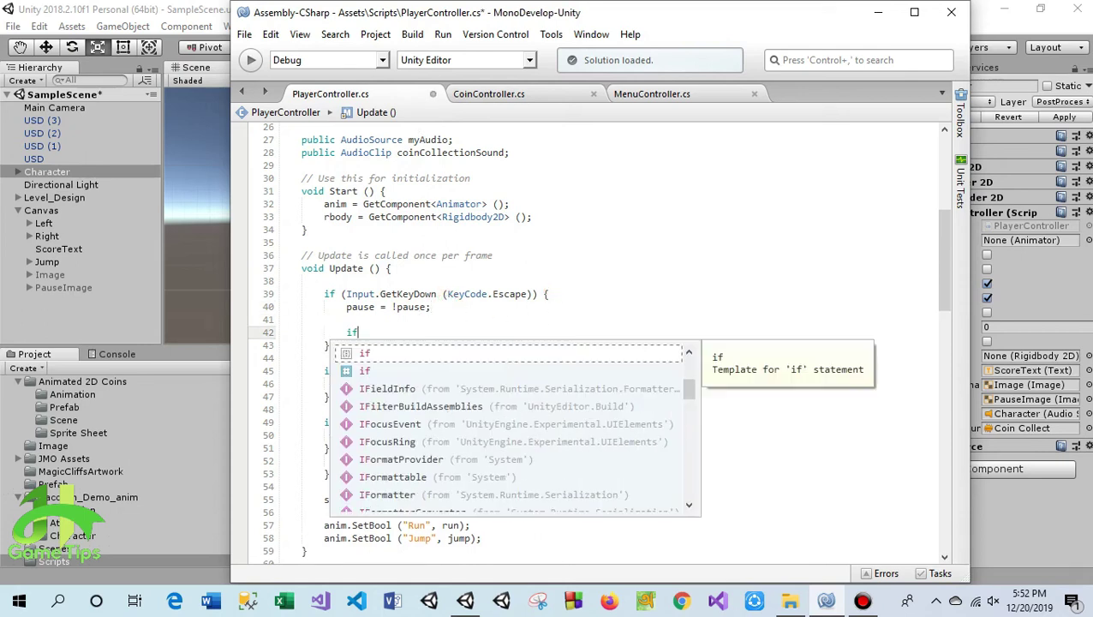
text(())
key(Left)
text(pu)
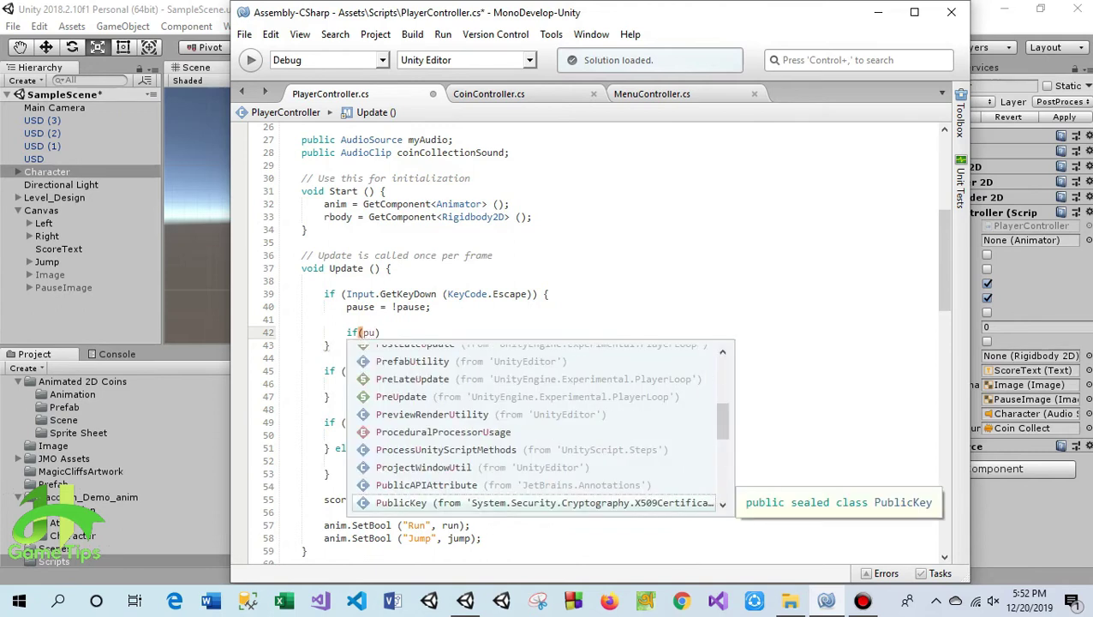
key(BackSpace)
text(ause)
key(Down)
key(Return)
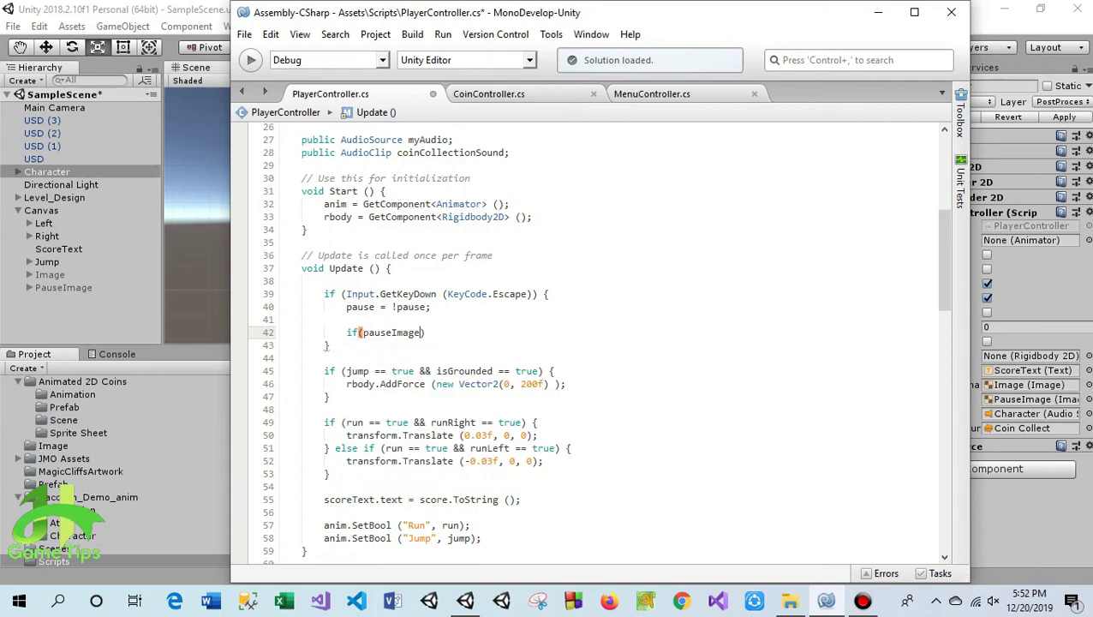
key(BackSpace)
key(BackSpace)
key(BackSpace)
key(BackSpace)
text(se)
key(BackSpace)
key(BackSpace)
key(BackSpace)
key(BackSpace)
key(BackSpace)
text(p)
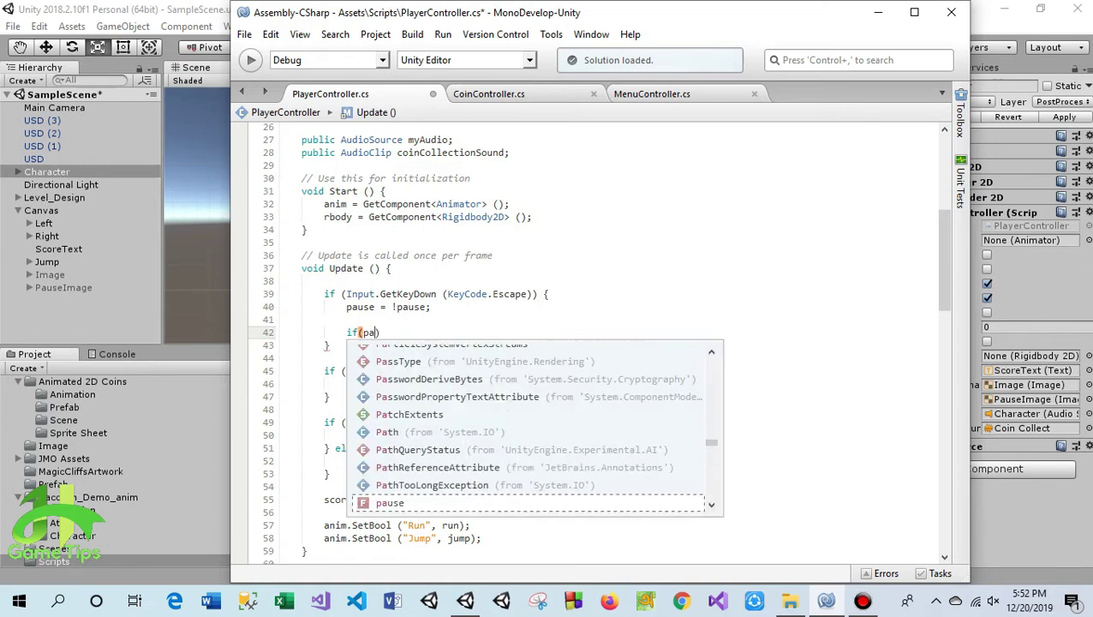
text(ause)
key(Escape)
text(== true)
key(Escape)
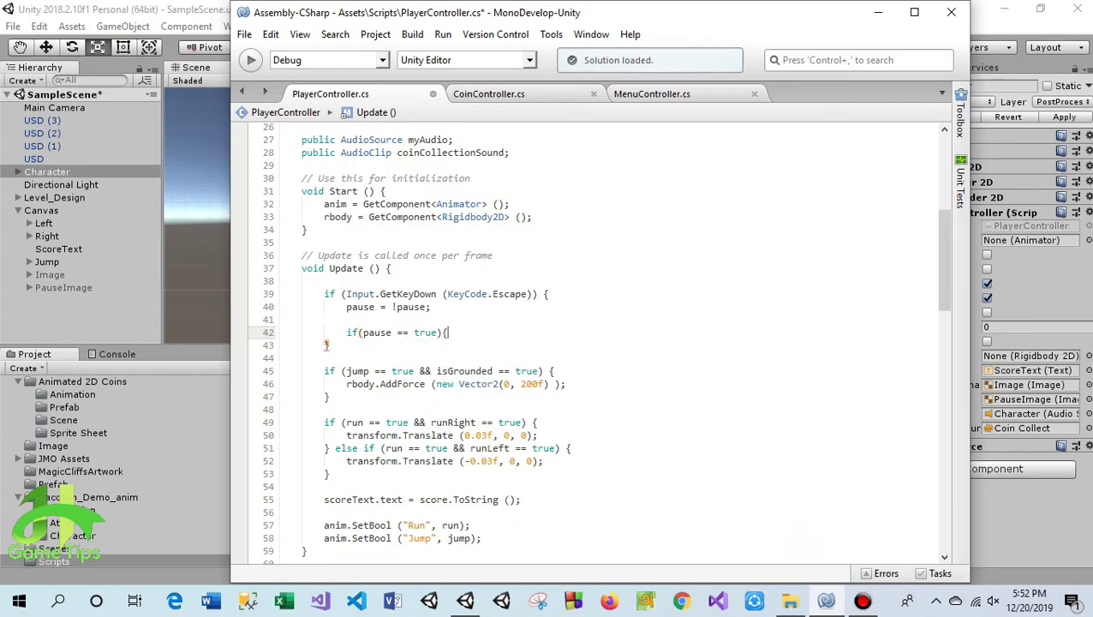
text({)
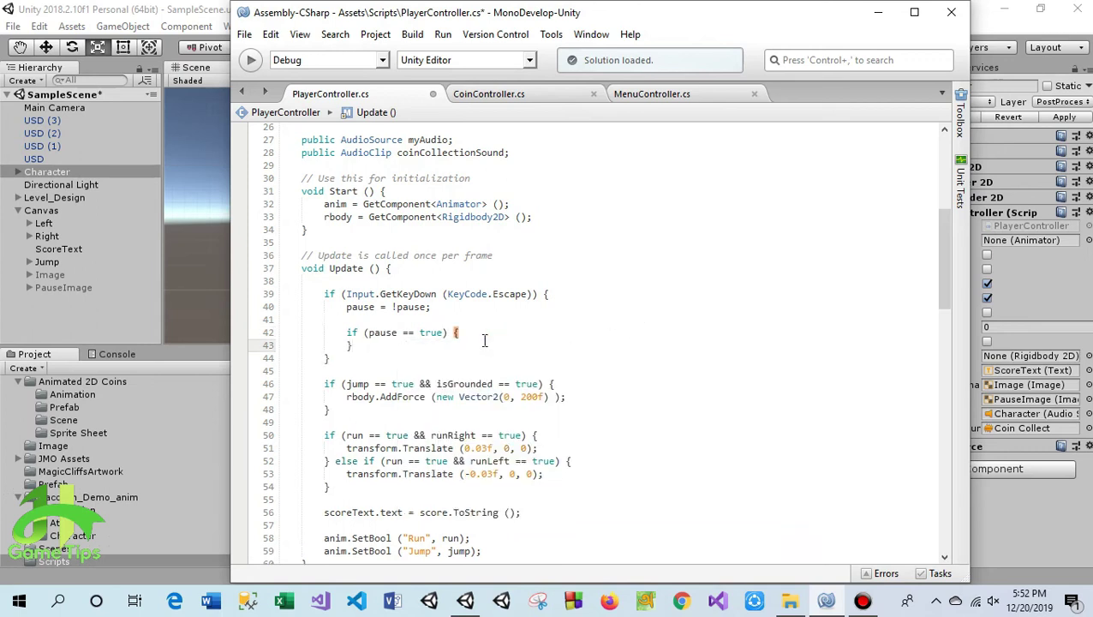
- Inside the pause block, add pauseImage.gameObject.SetActive(true);
key(Return)
text(paus)
key(Down)
key(Return)
text(.gam)
key(Return)
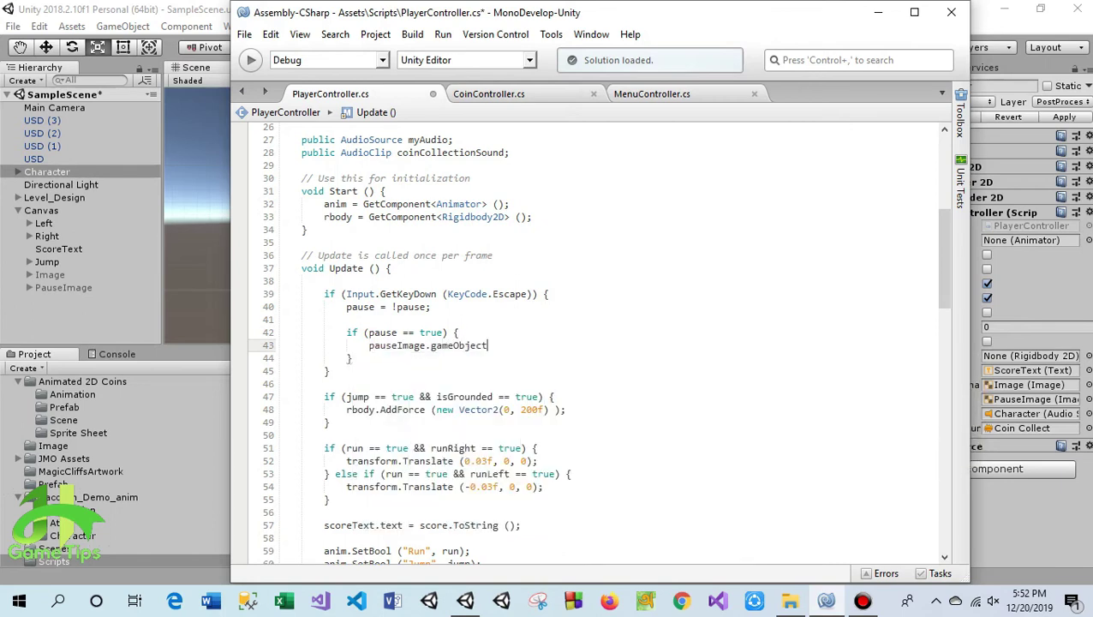
text(.se)
key(Return)
text(()
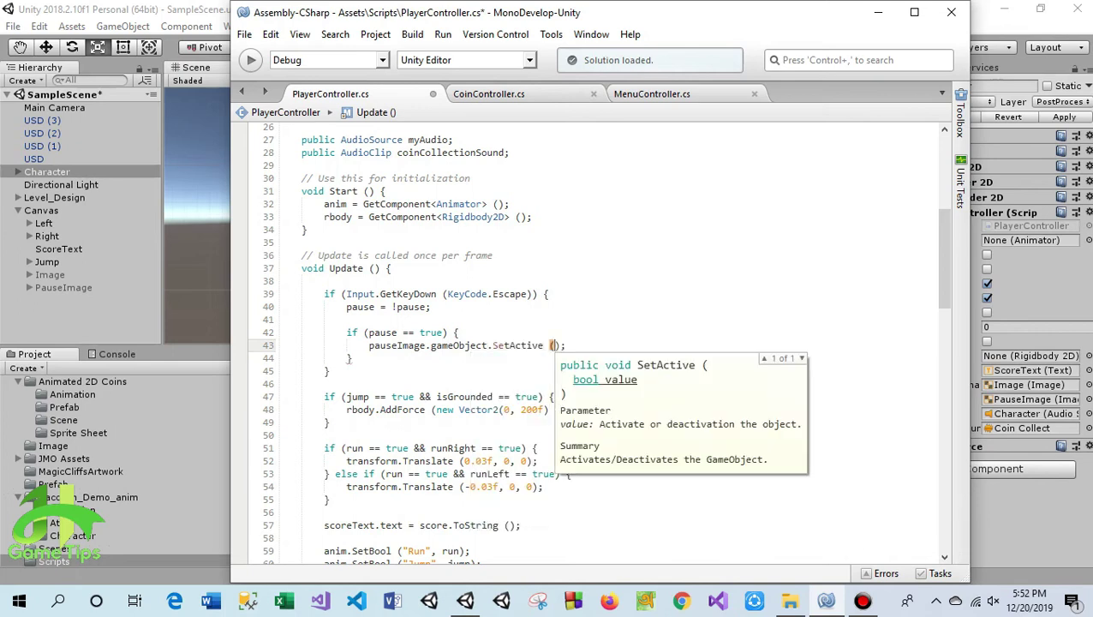
text(true);)
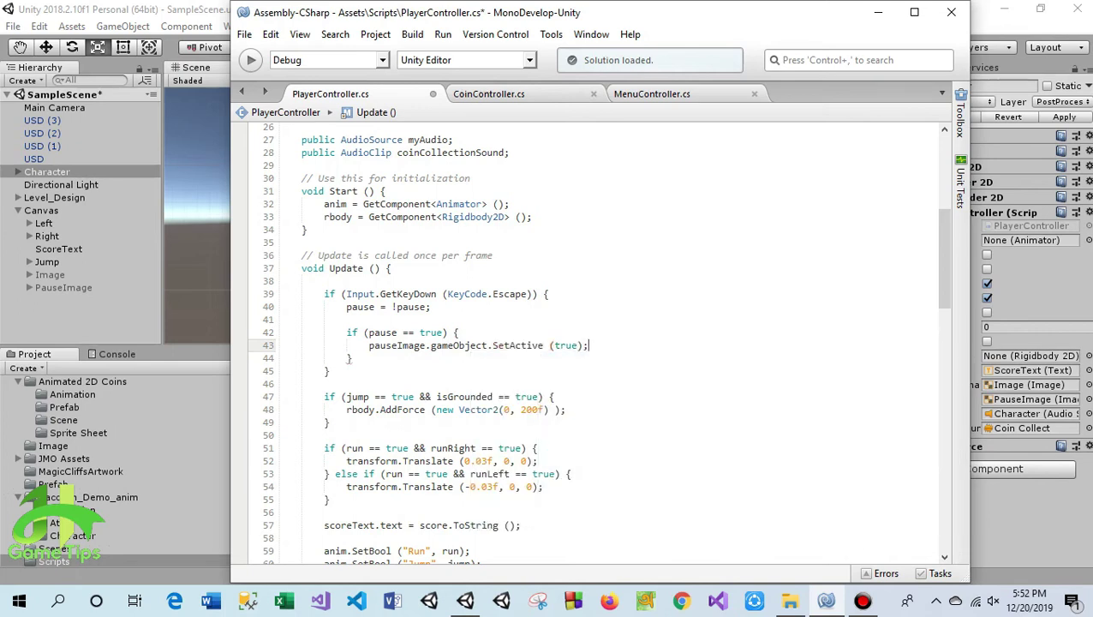
- Add Time.timeScale = 0; to freeze the game in the pause block
key(Return)
text(t)
key(BackSpace)
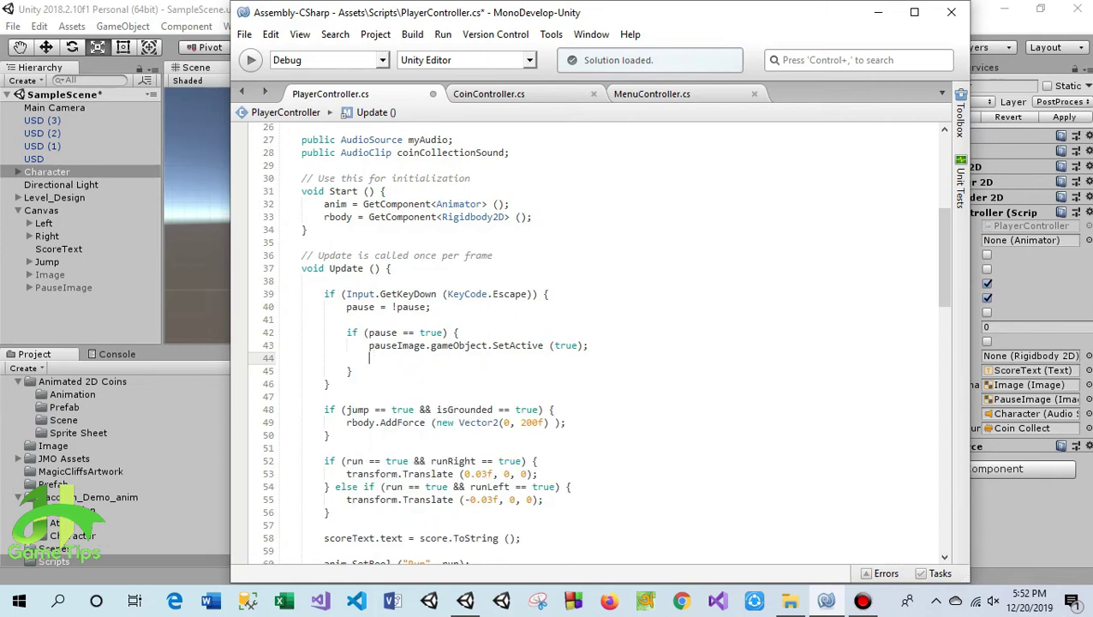
text(Time)
key(Return)
text(.)
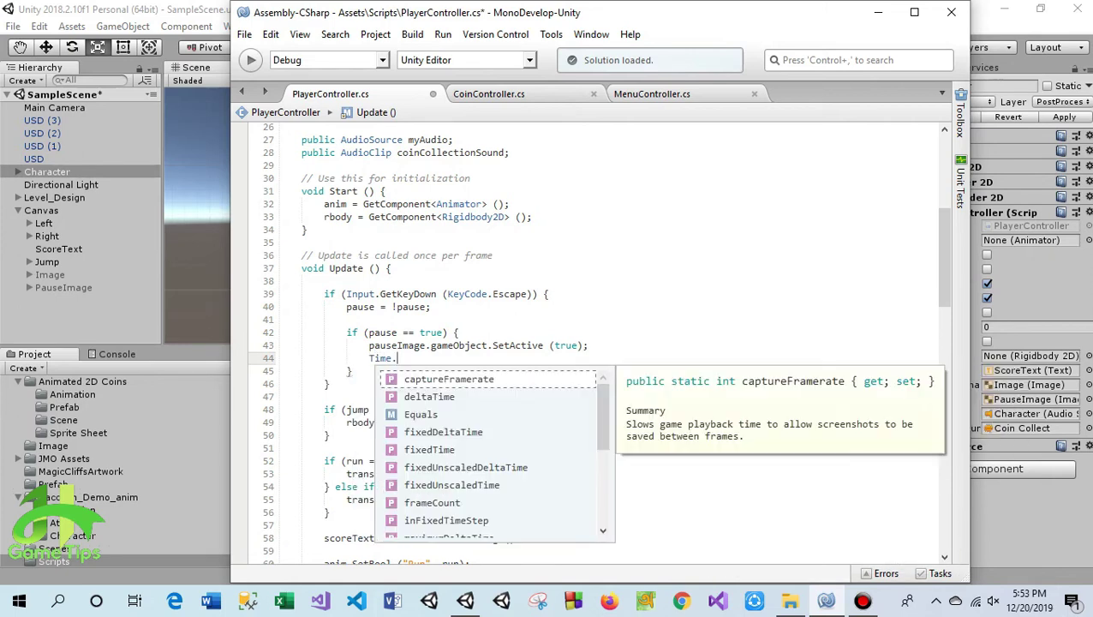
text(times)
key(Return)
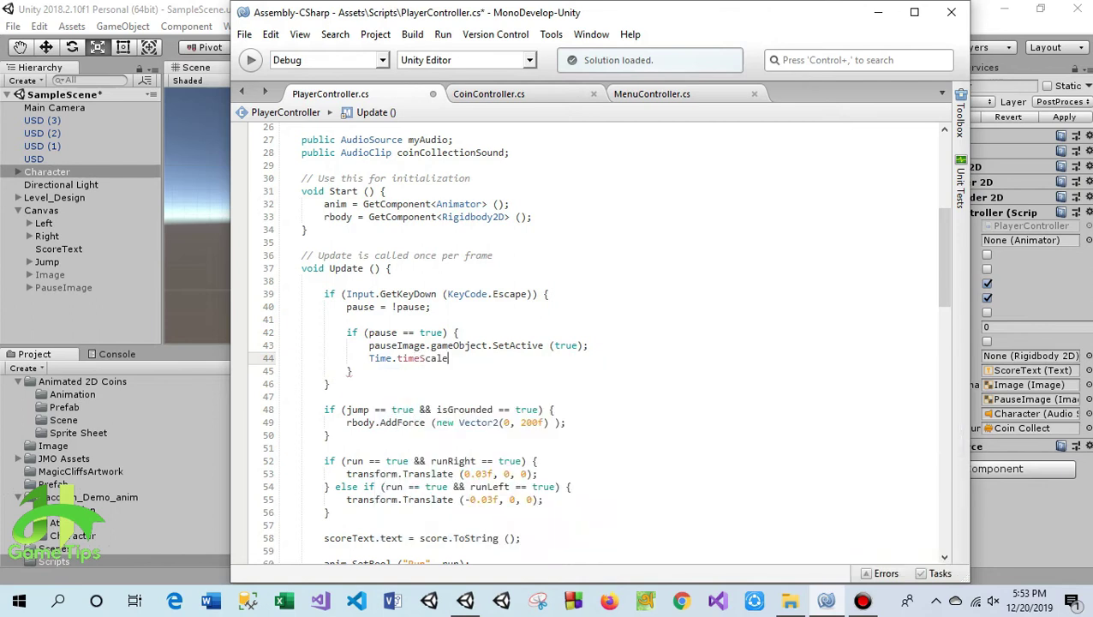
text( = 0;)
click(352, 371)
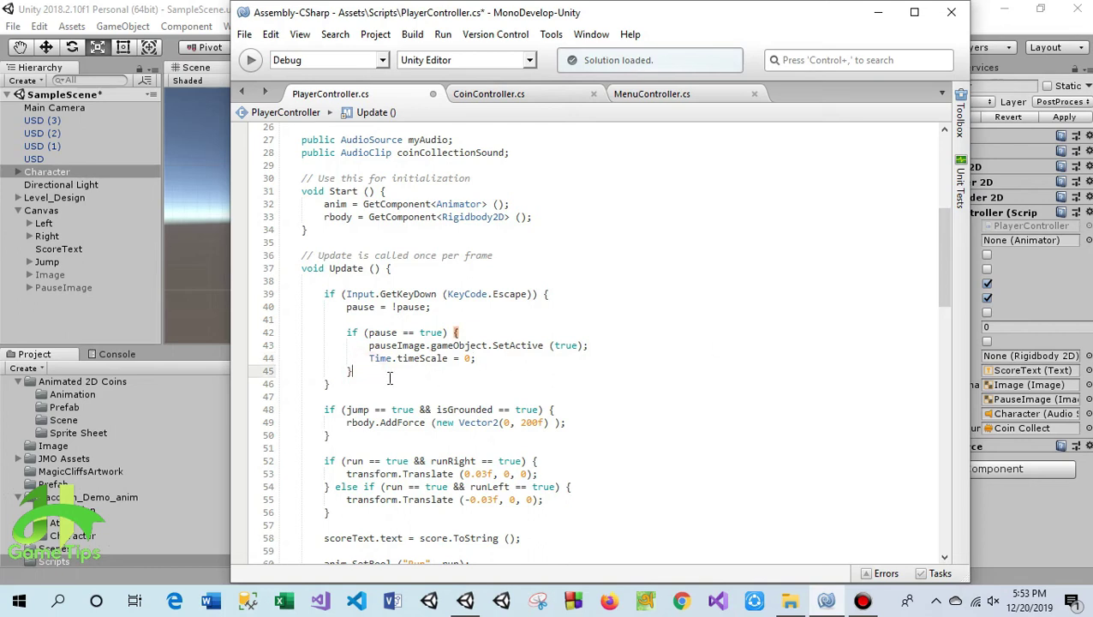
- Paste a copy of the pause block below and turn it into an else if
click(352, 370)
drag(319, 353, 307, 359)
key(ctrl+c)
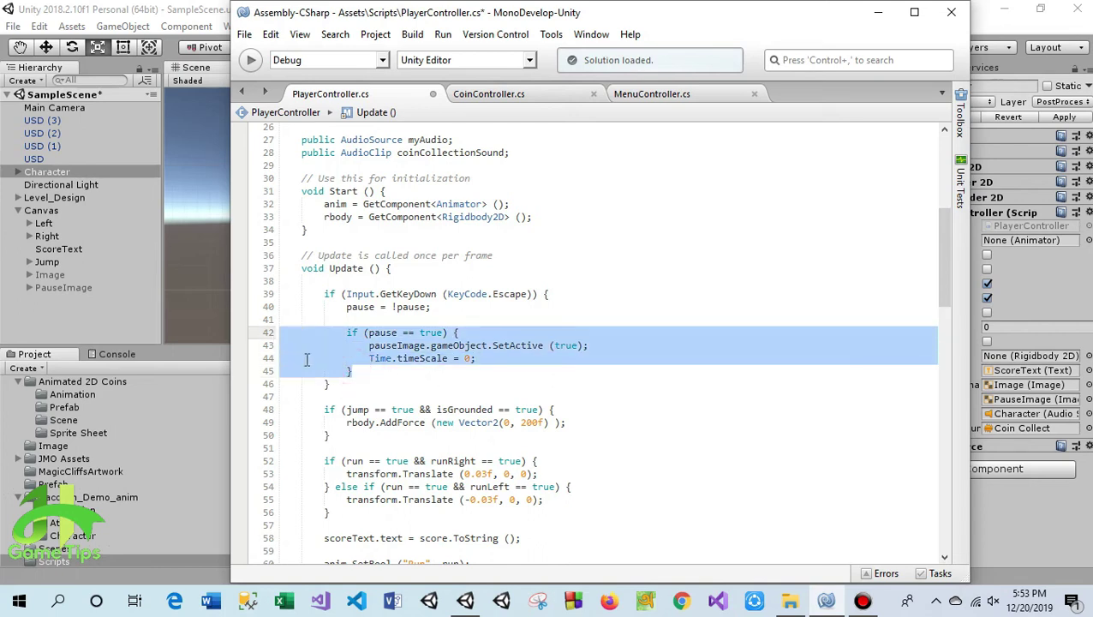
key(Return)
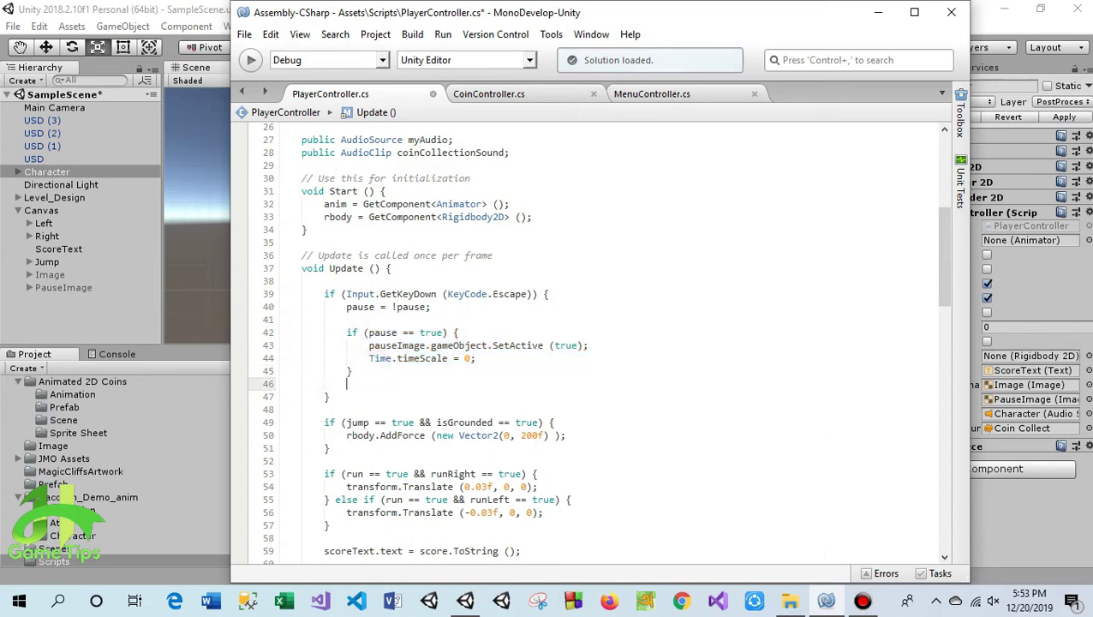
key(ctrl+v)
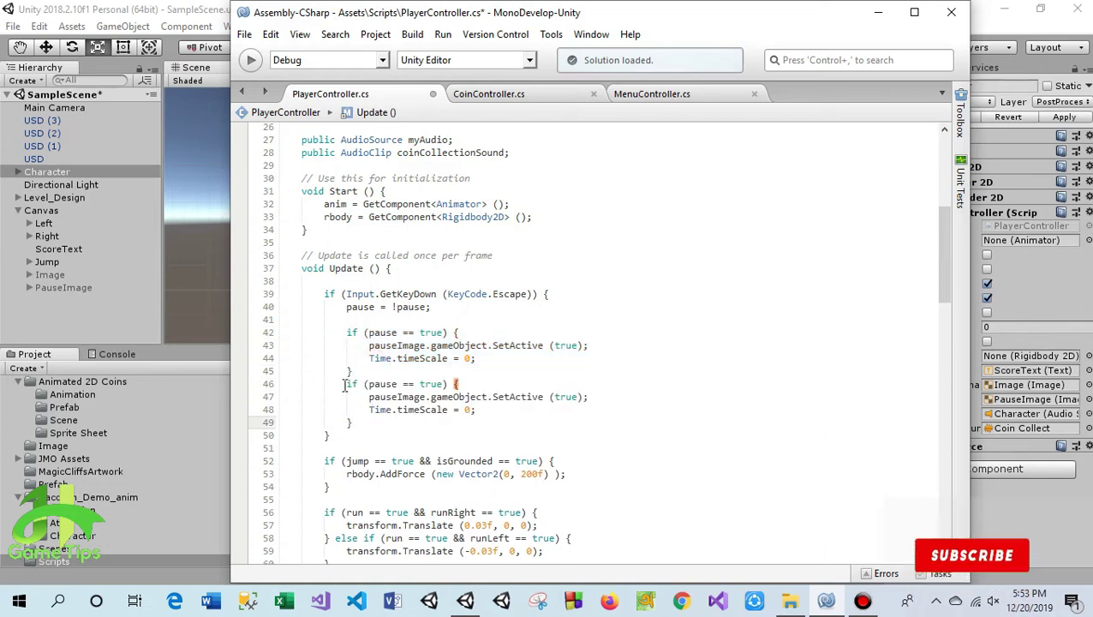
click(354, 371)
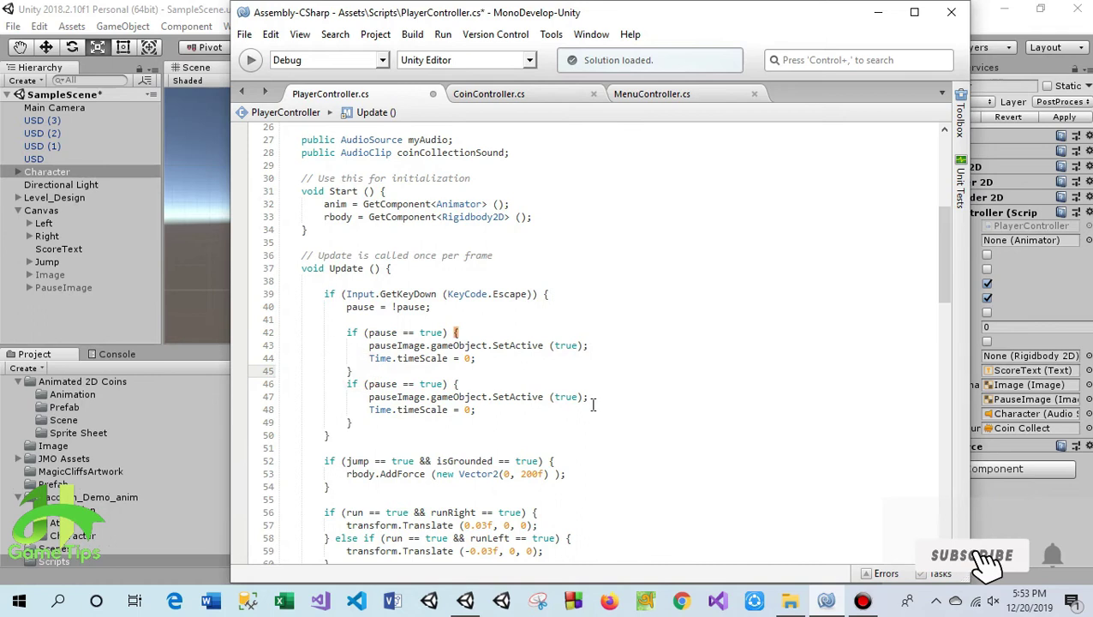
text(else)
key(Delete)
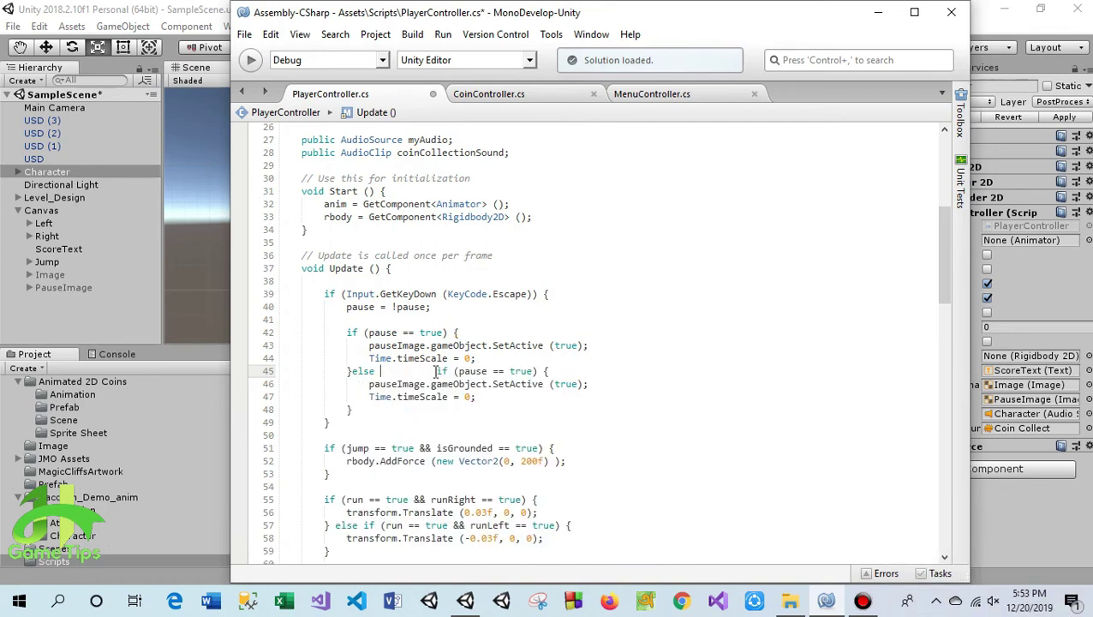
drag(436, 371, 379, 370)
key(BackSpace)
- Change the copy's condition and SetActive argument to false, and its timeScale value to 1
double_click(465, 370)
text(fa)
key(Return)
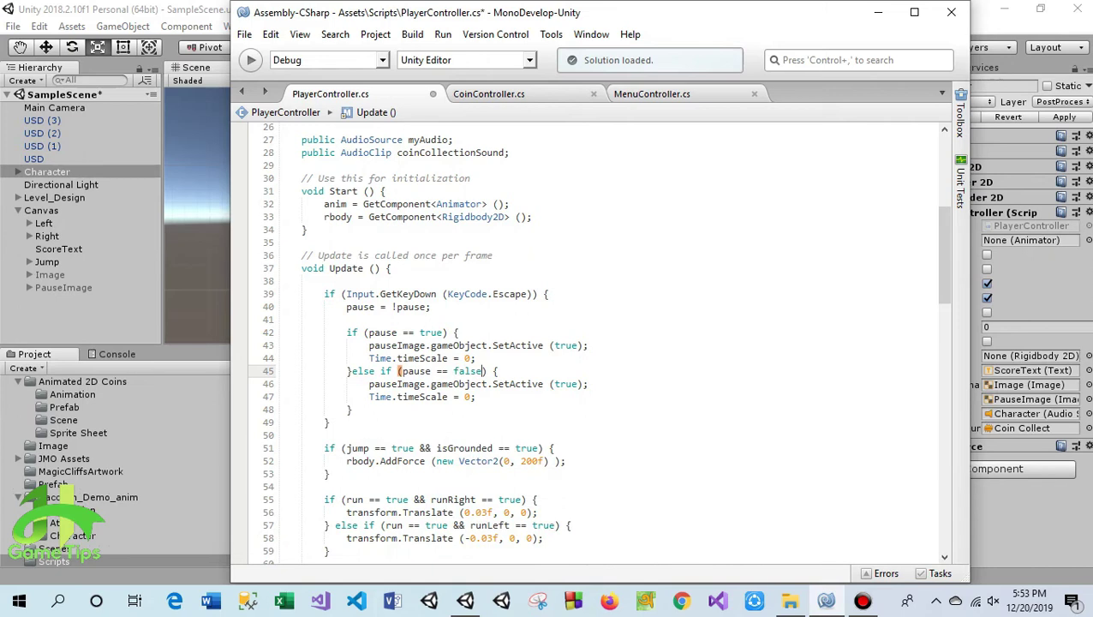
double_click(568, 384)
text(fa)
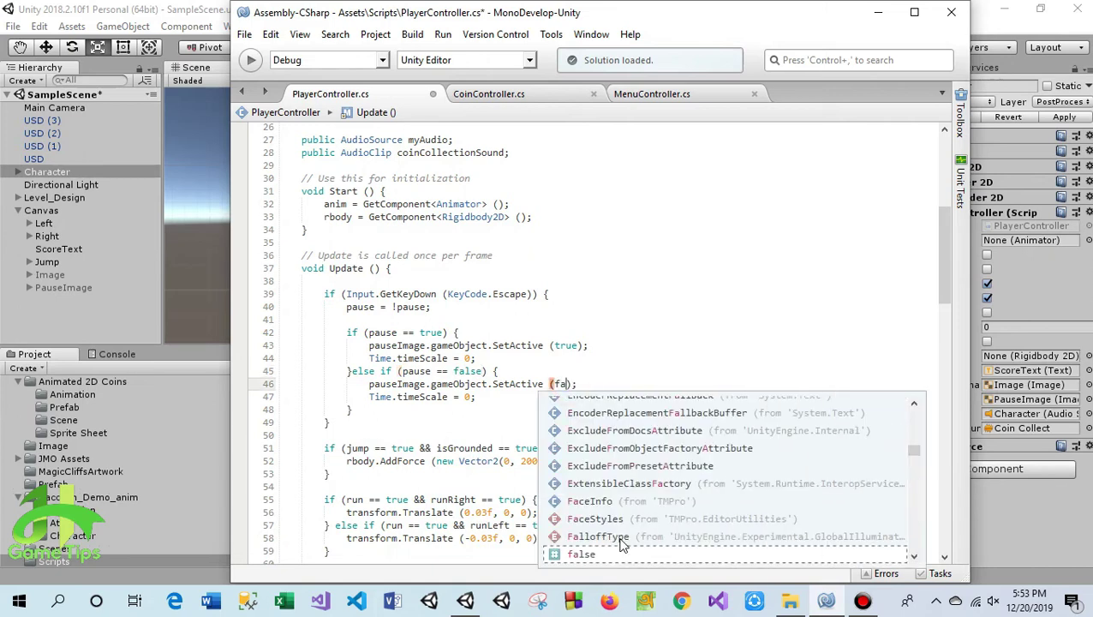
key(Return)
double_click(468, 397)
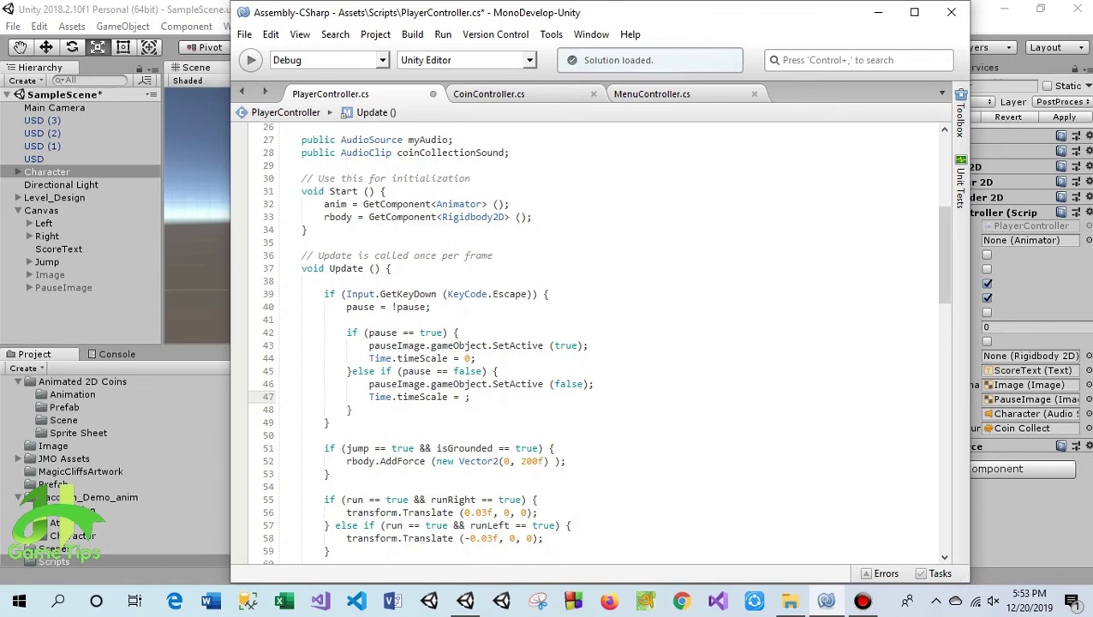
text(1)
click(539, 423)
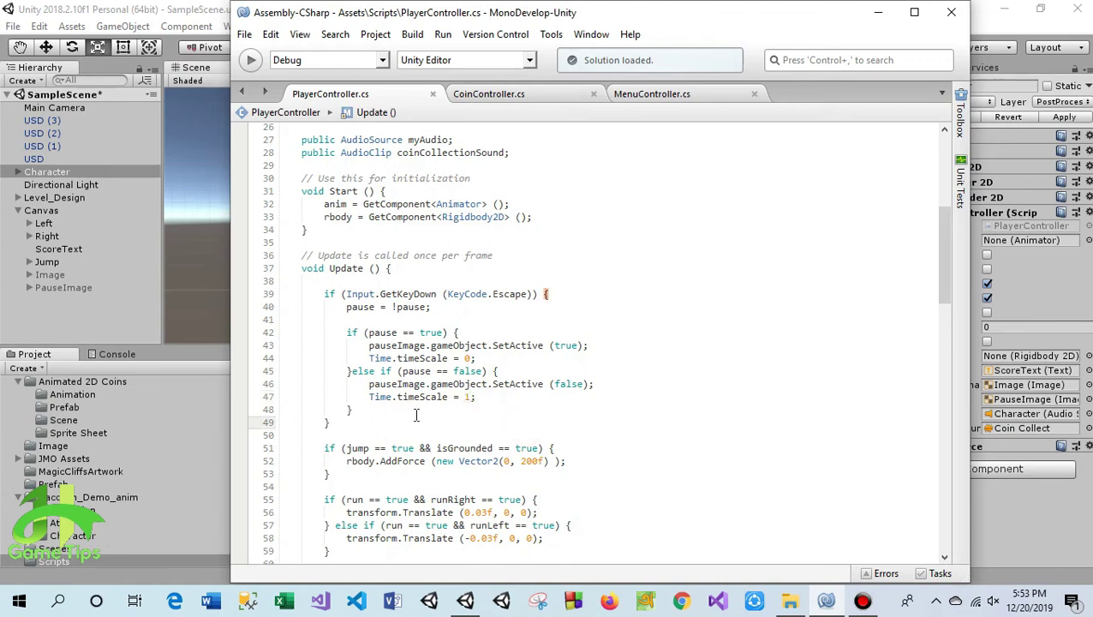
- Add Time.timeScale = 1; after LoadScene(0) in GoToMenu() and save PlayerController.cs
scroll(506, 356, down, 4)
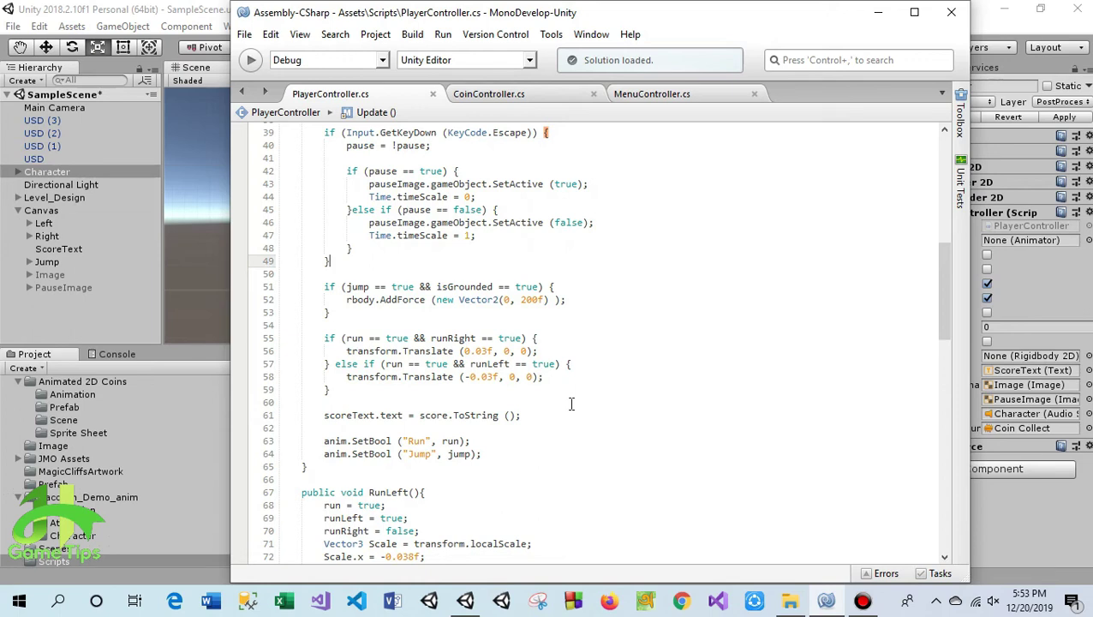
scroll(482, 461, down, 1)
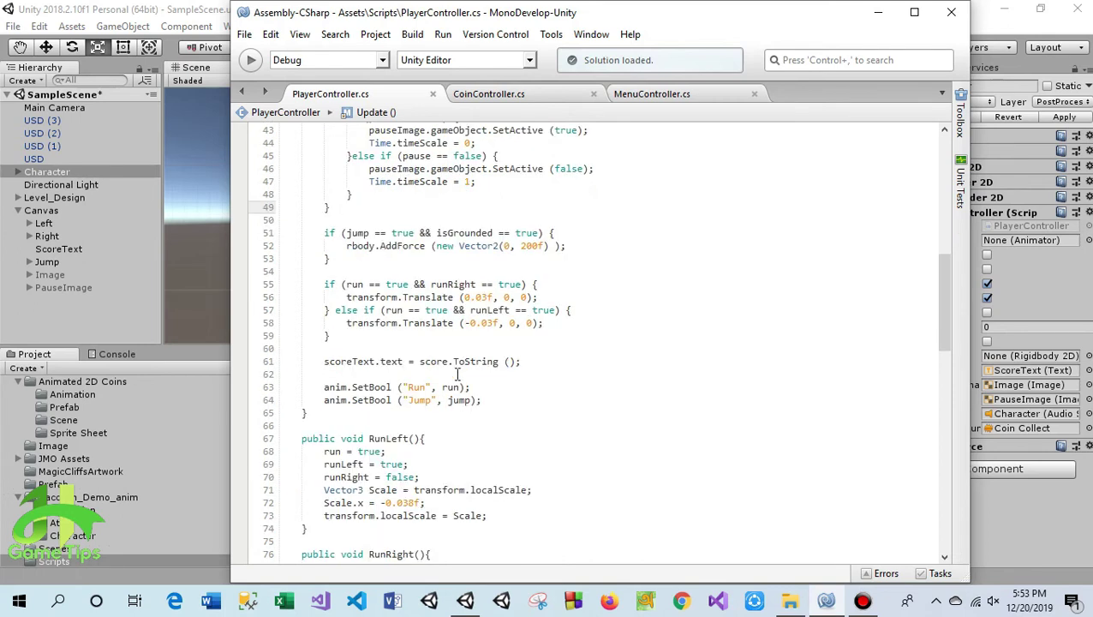
scroll(561, 425, down, 3)
scroll(554, 423, down, 3)
scroll(554, 423, down, 3)
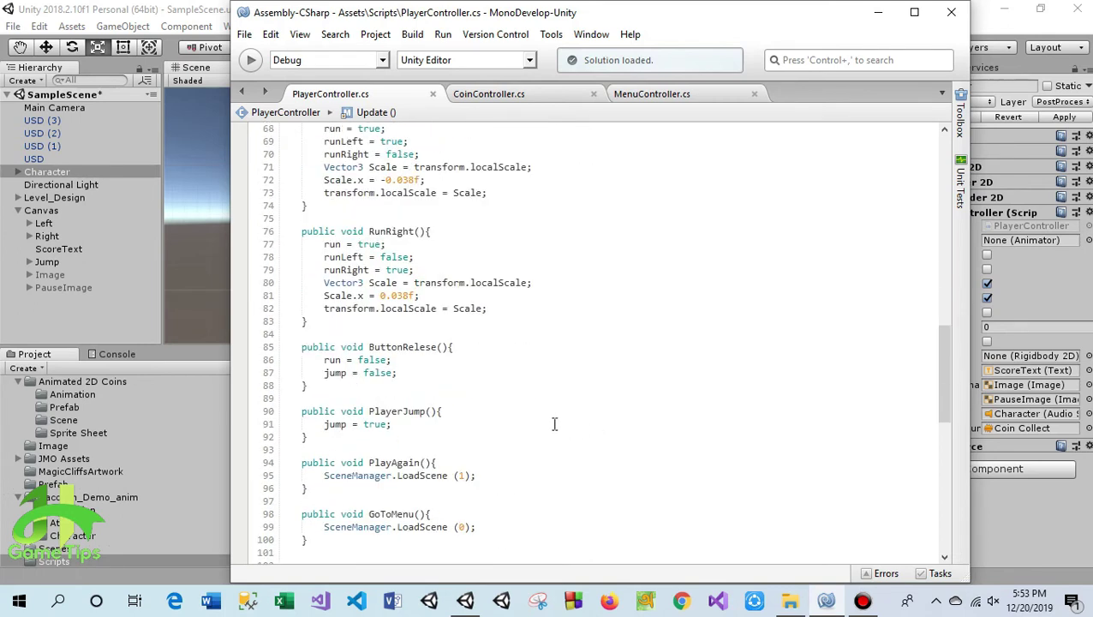
scroll(554, 423, down, 3)
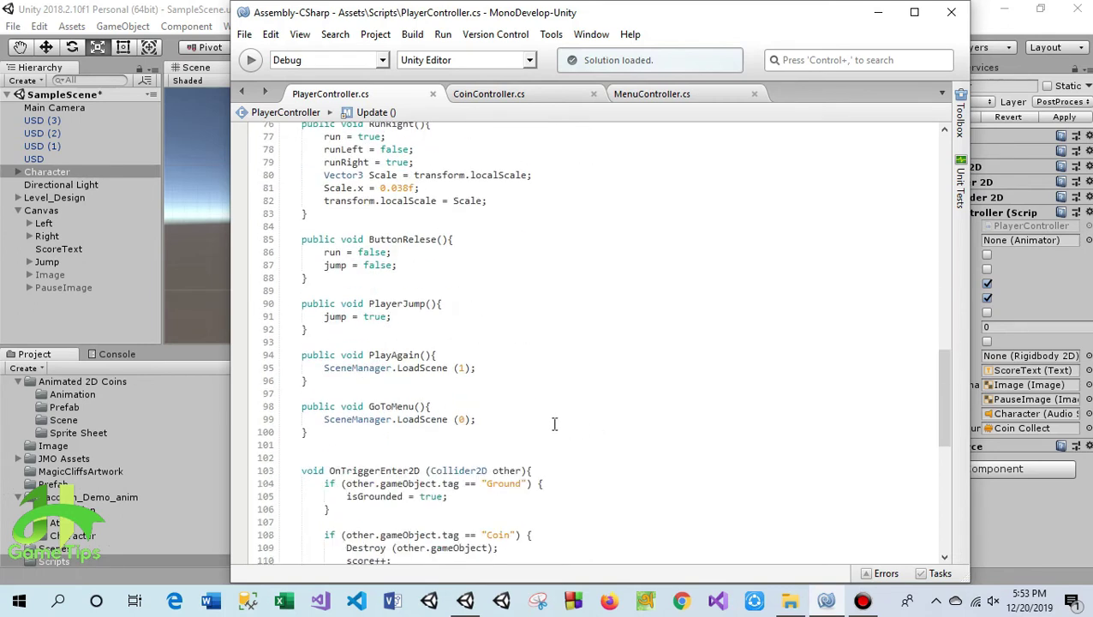
click(488, 423)
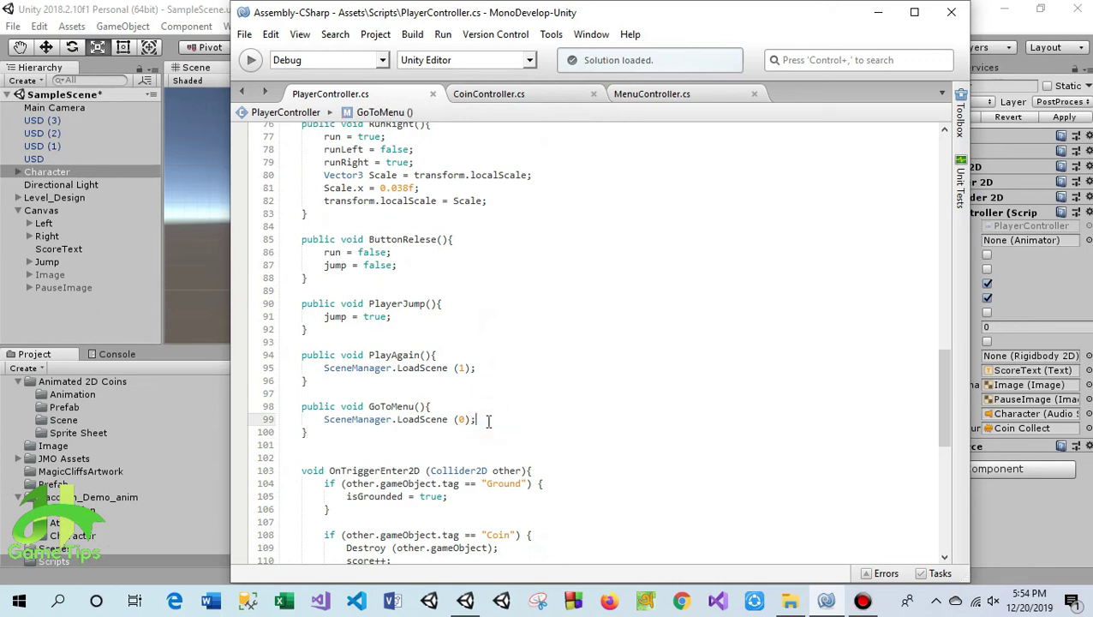
key(Return)
text(Time)
text(.time)
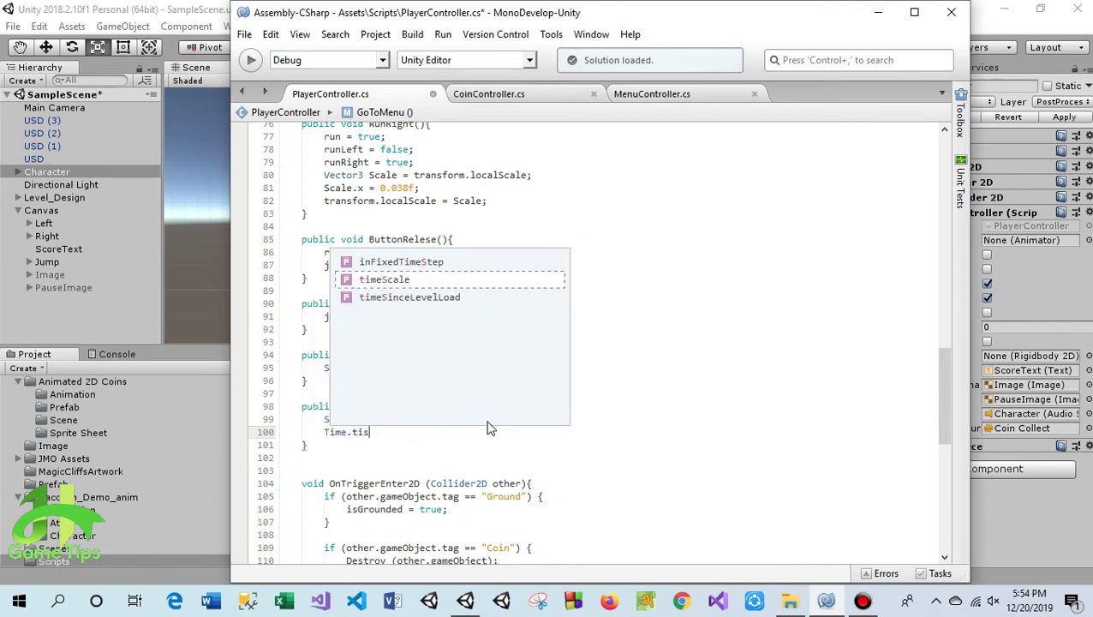
text(S)
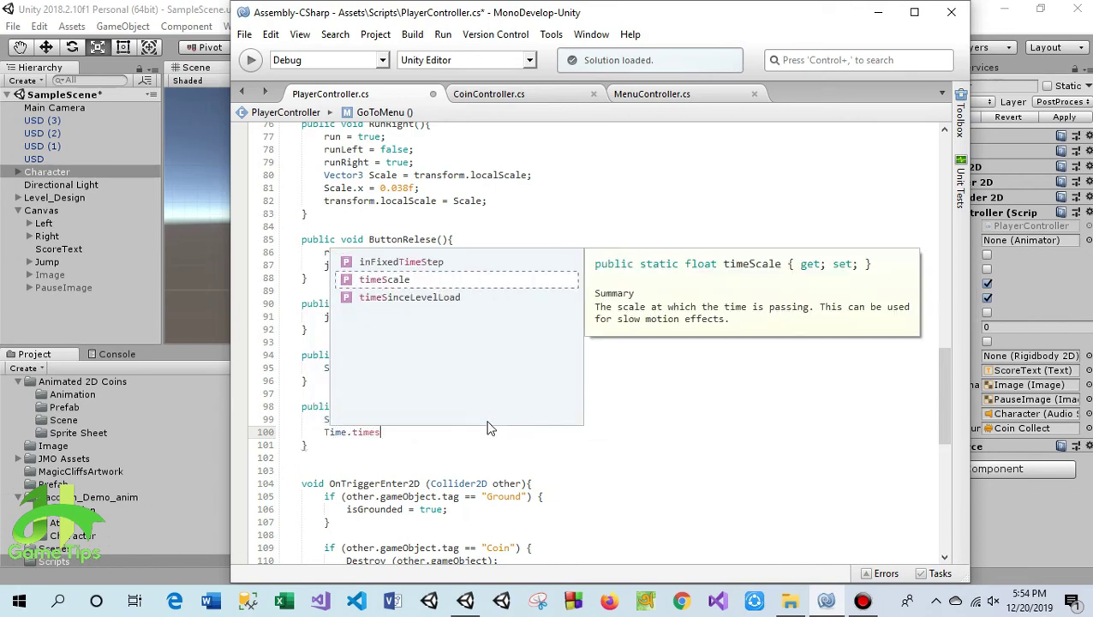
key(Return)
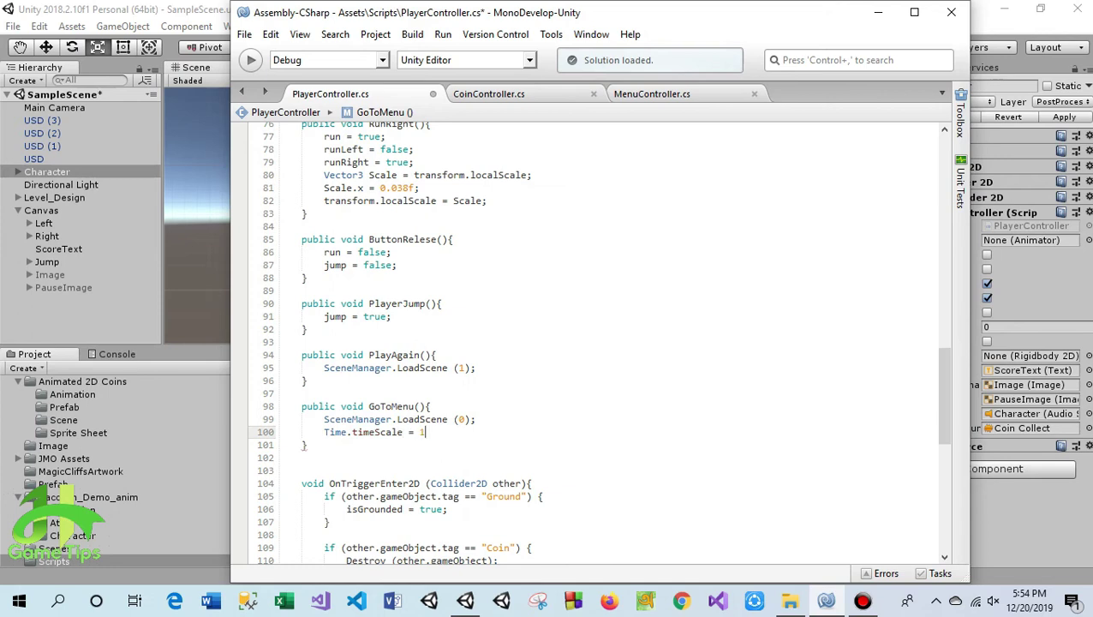
click(537, 395)
key(ctrl+s)
scroll(512, 402, up, 4)
scroll(511, 402, up, 10)
- In Unity, show PauseImage and select its Exit button child
scroll(511, 401, up, 2)
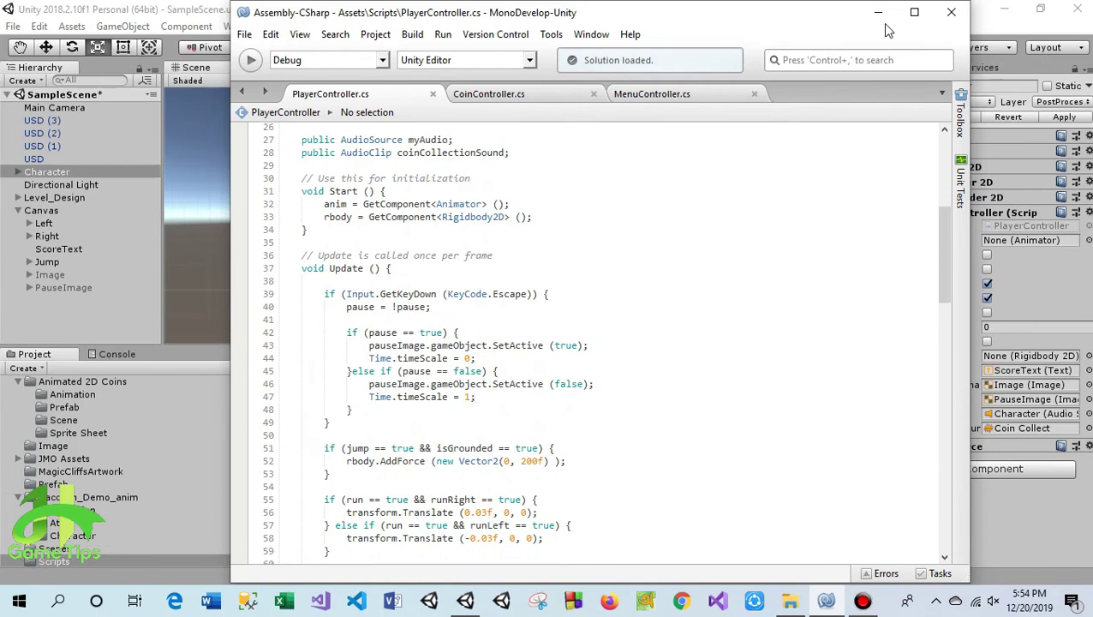
click(877, 12)
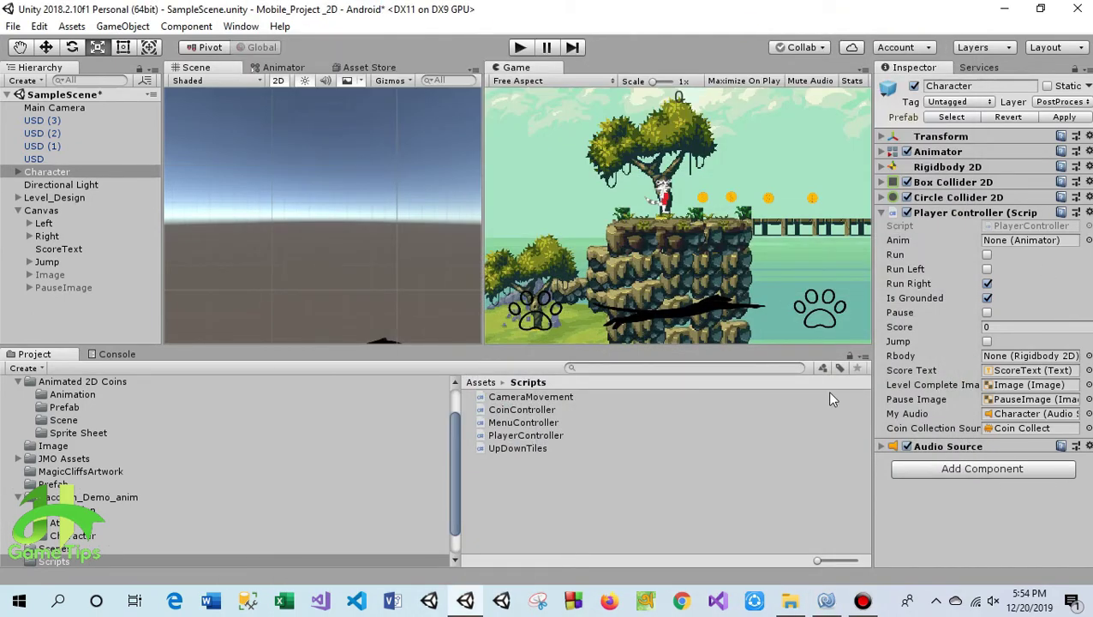
click(31, 289)
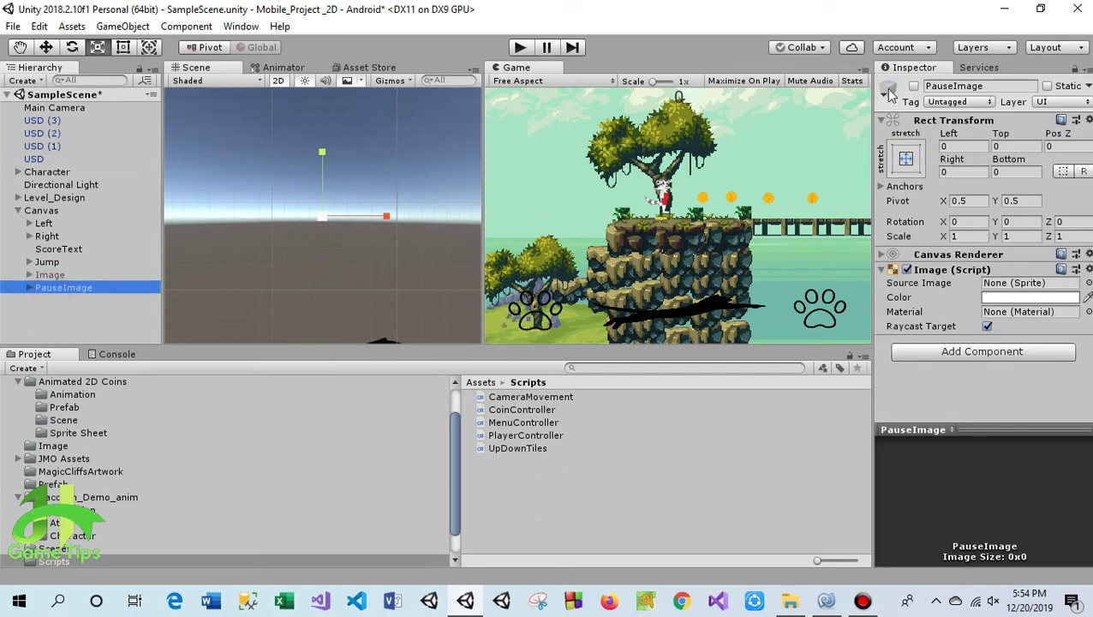
click(914, 85)
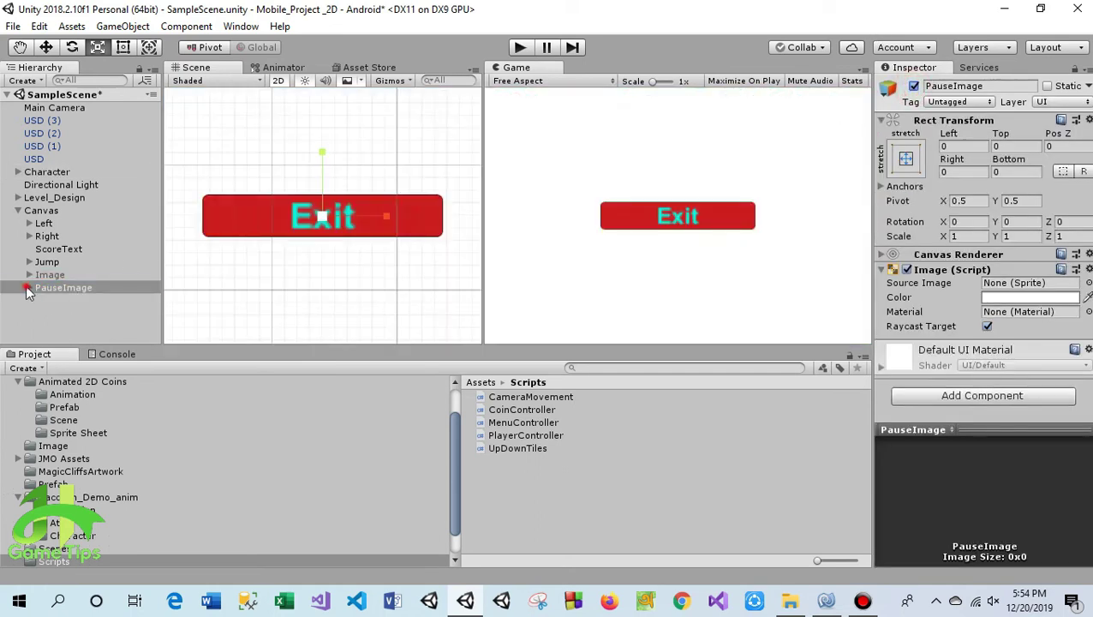
click(28, 288)
click(39, 300)
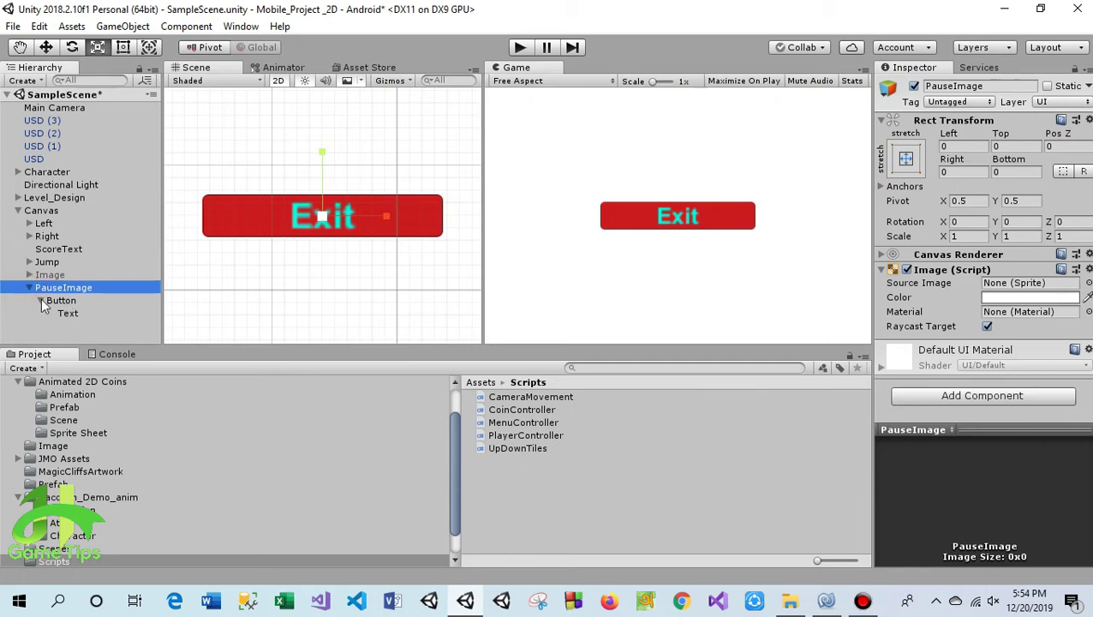
click(58, 301)
- Add an On Click entry targeting Character that calls PlayerController.GoToMenu()
scroll(1015, 271, down, 4)
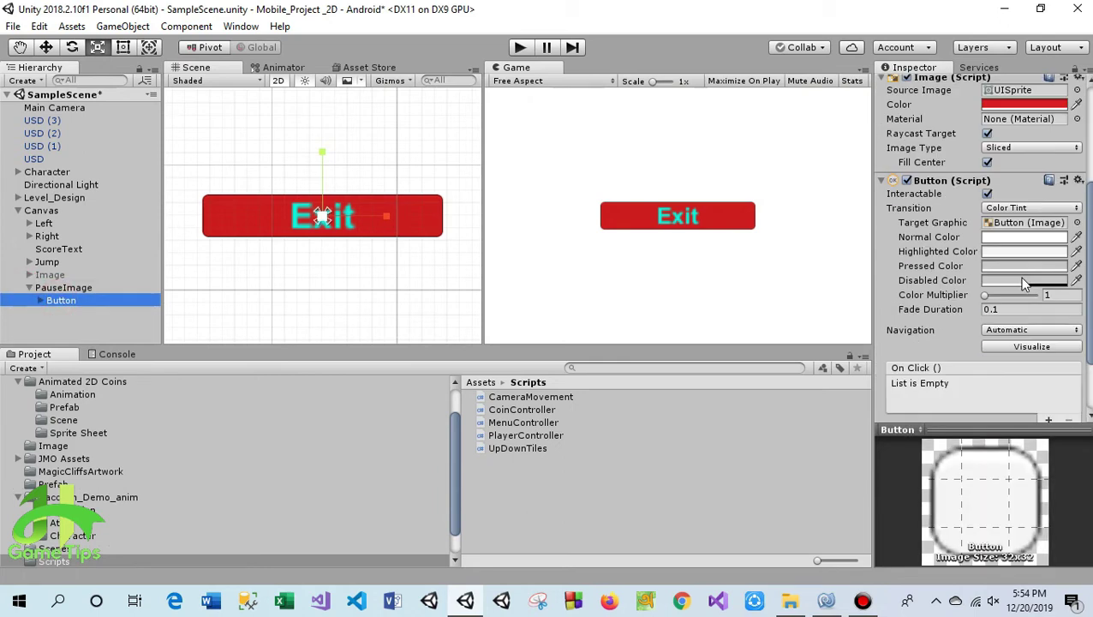
scroll(1019, 277, down, 2)
click(1049, 331)
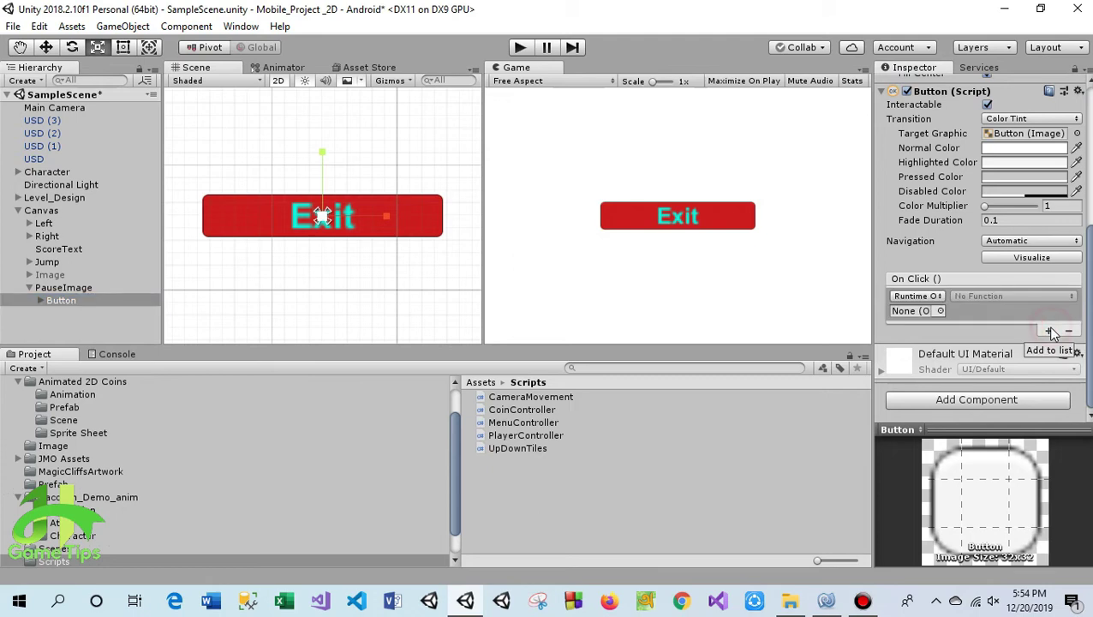
drag(44, 172, 924, 319)
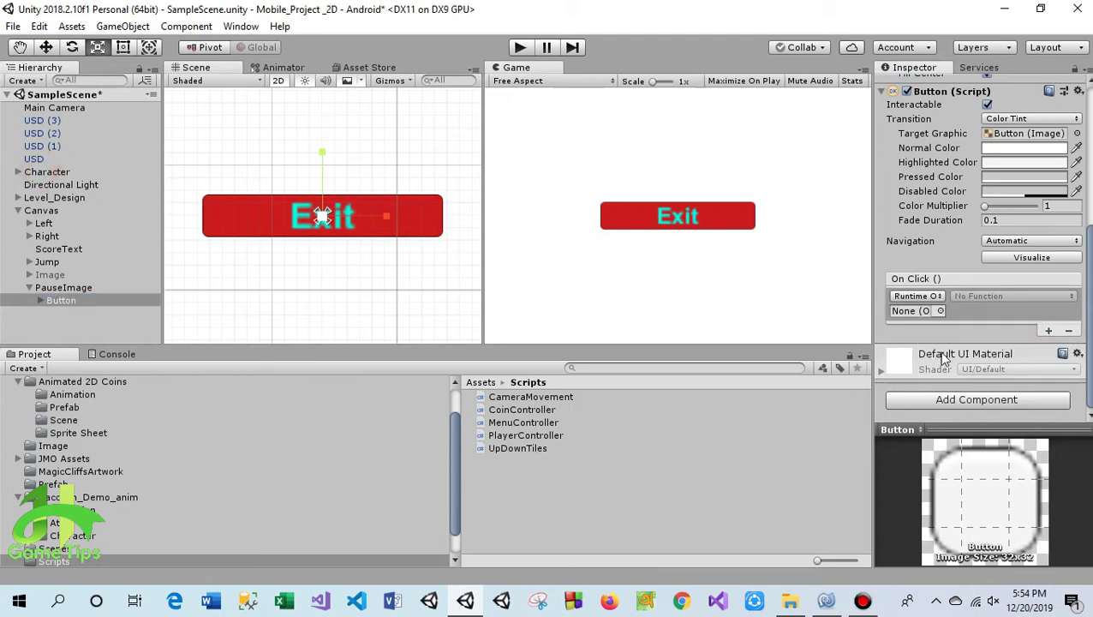
click(973, 295)
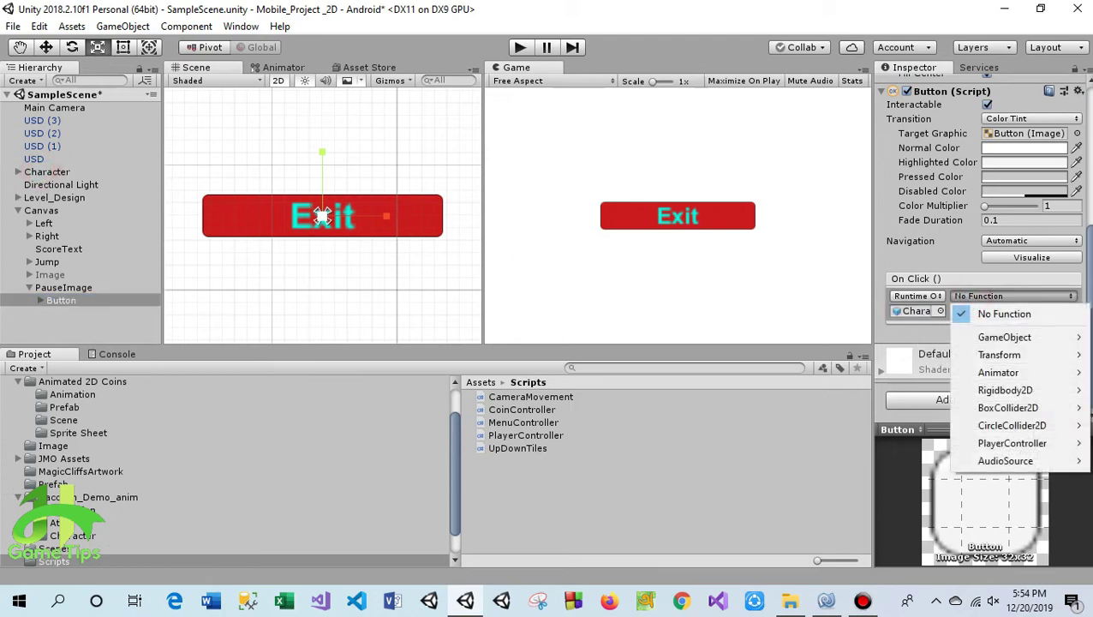
mouse_move(1002, 446)
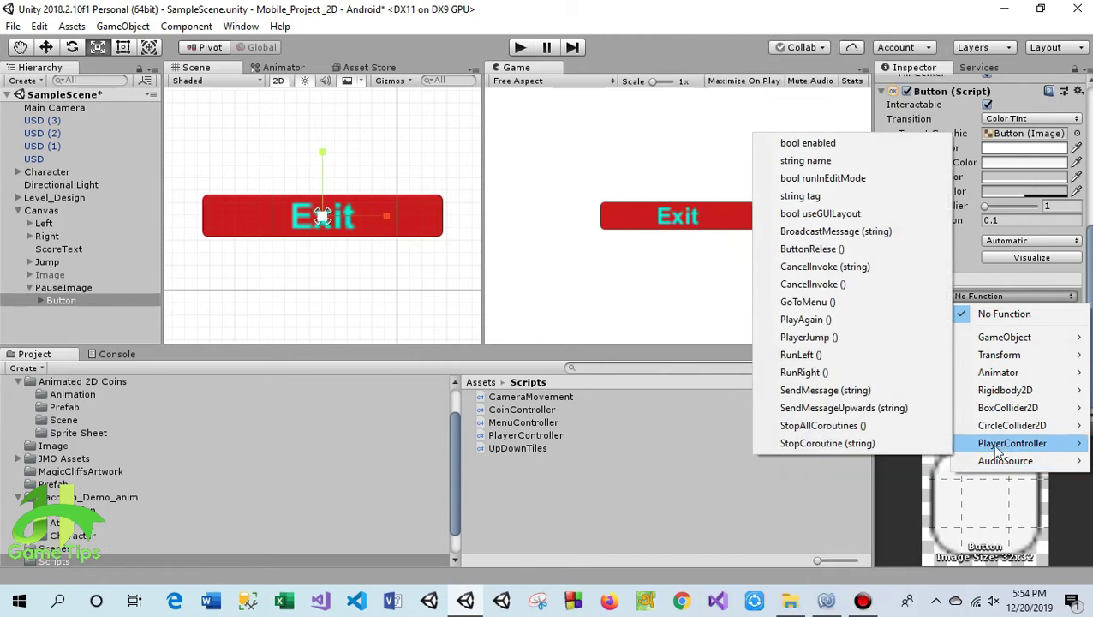
click(841, 302)
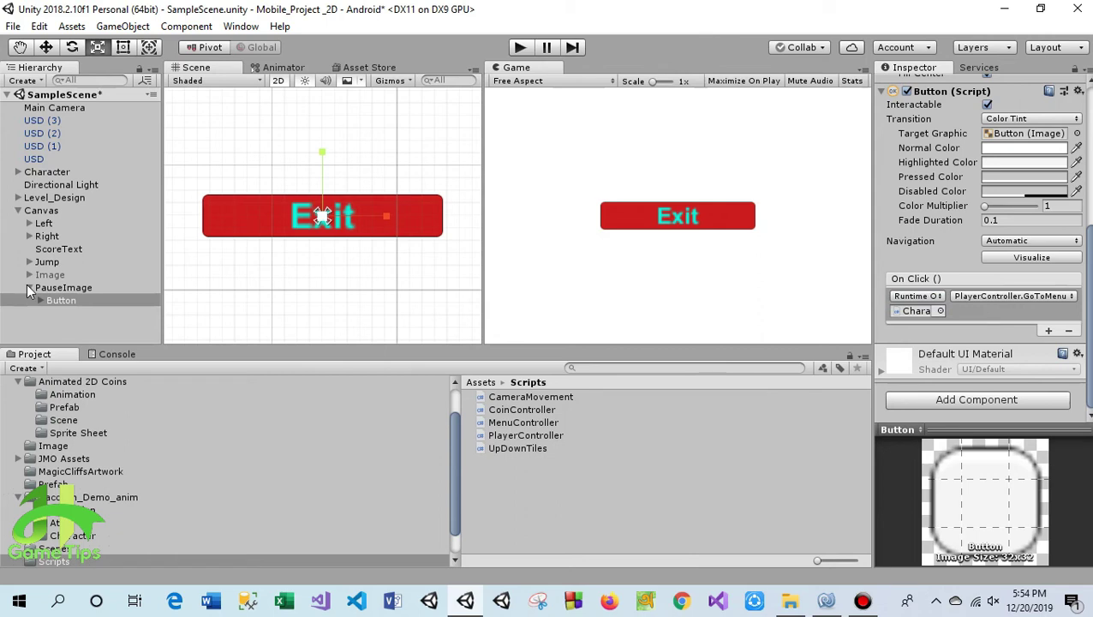
- Hide PauseImage again and save the scene
click(29, 289)
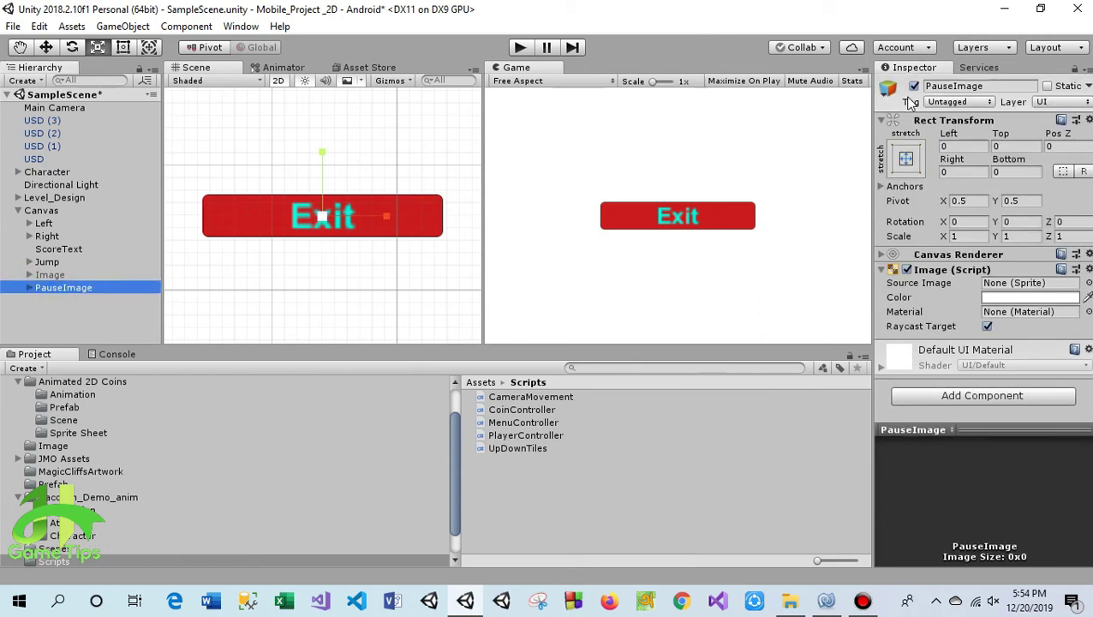
click(914, 85)
click(14, 26)
click(40, 86)
- Play-test: run the raccoon with the paw buttons, press Exit, then Play from the menu, and stop
click(520, 47)
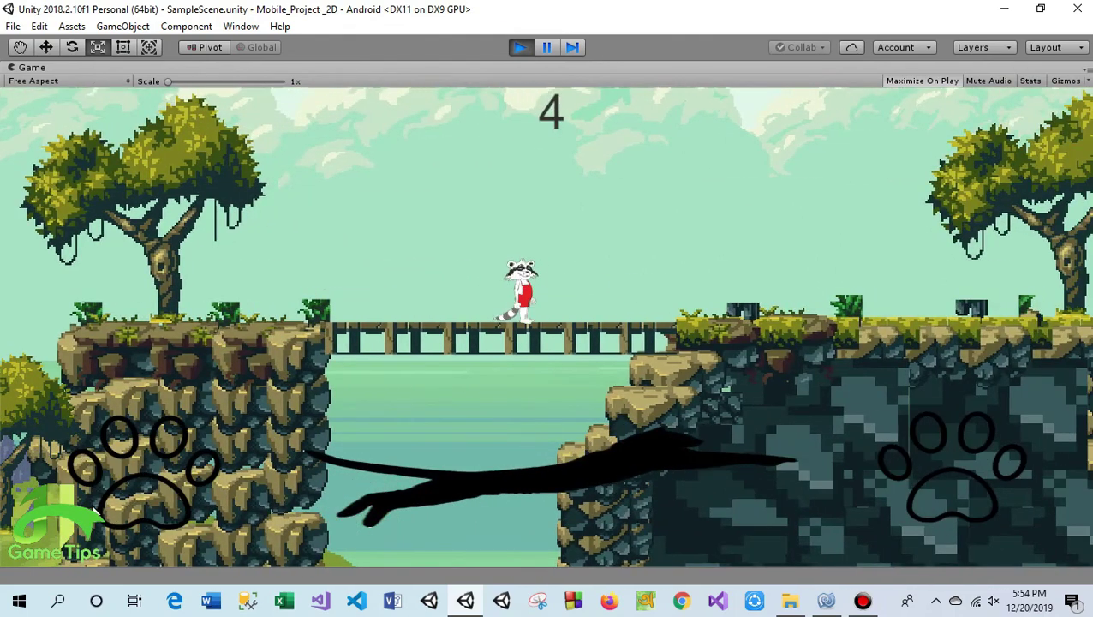
click(146, 497)
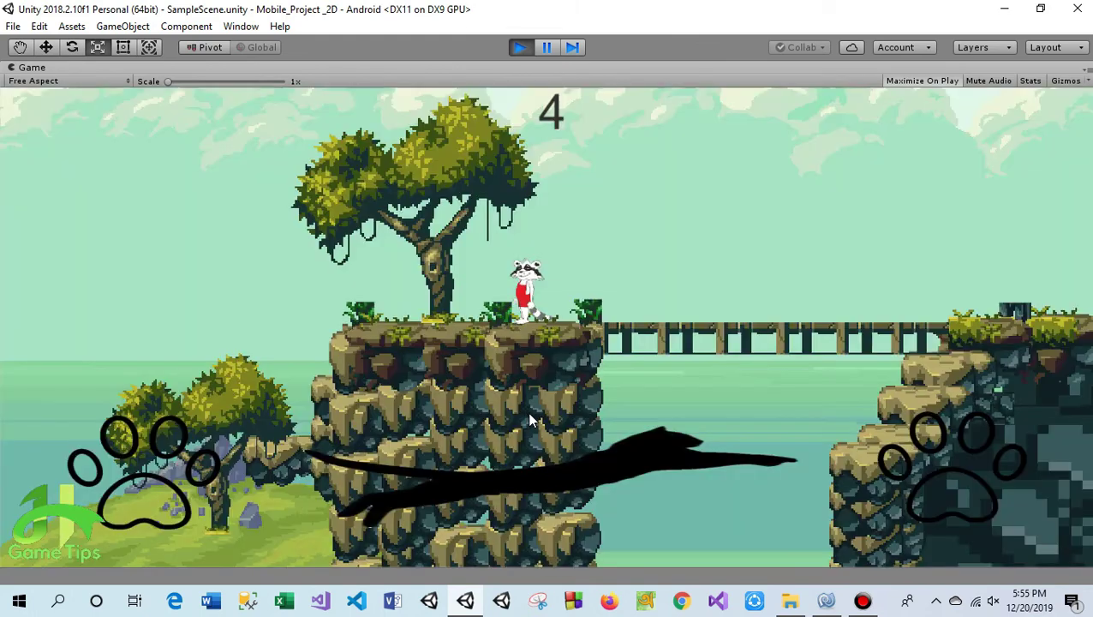
click(949, 457)
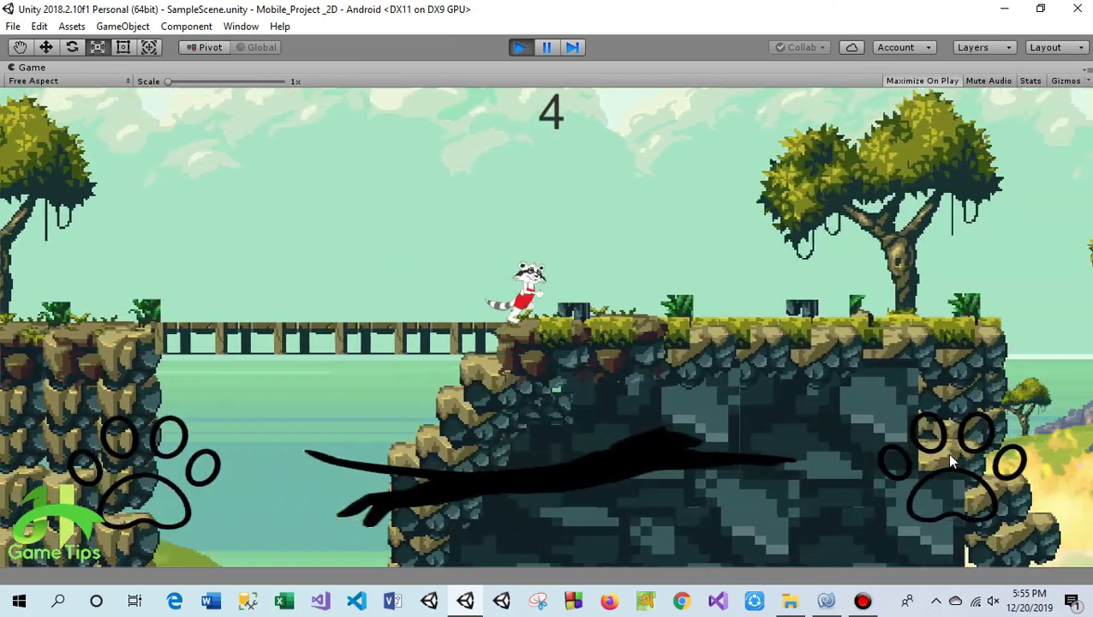
click(144, 458)
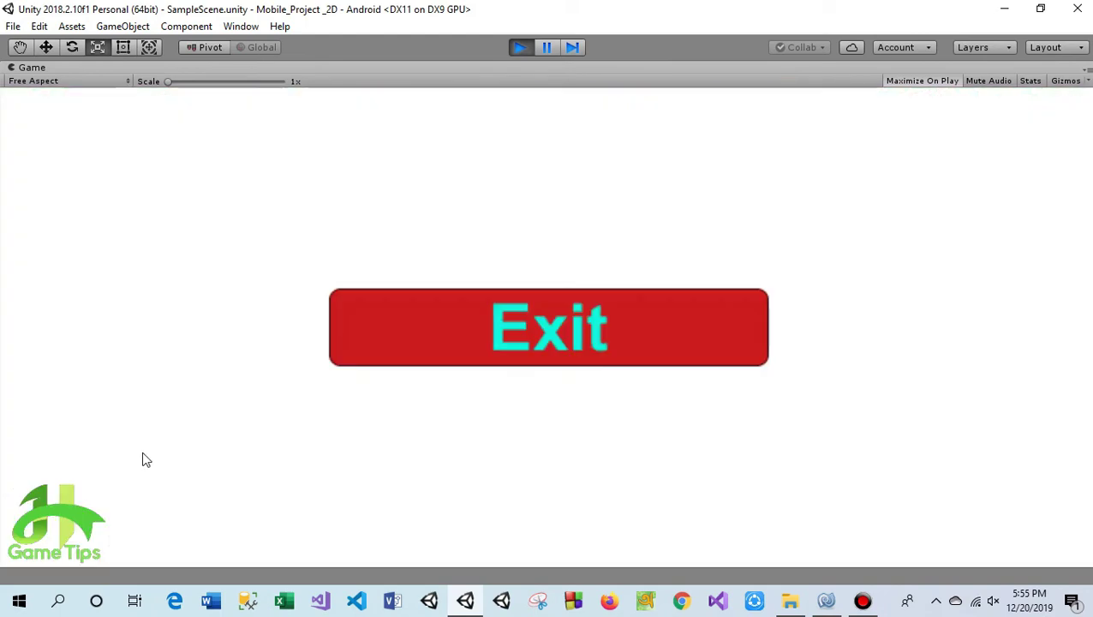
click(562, 327)
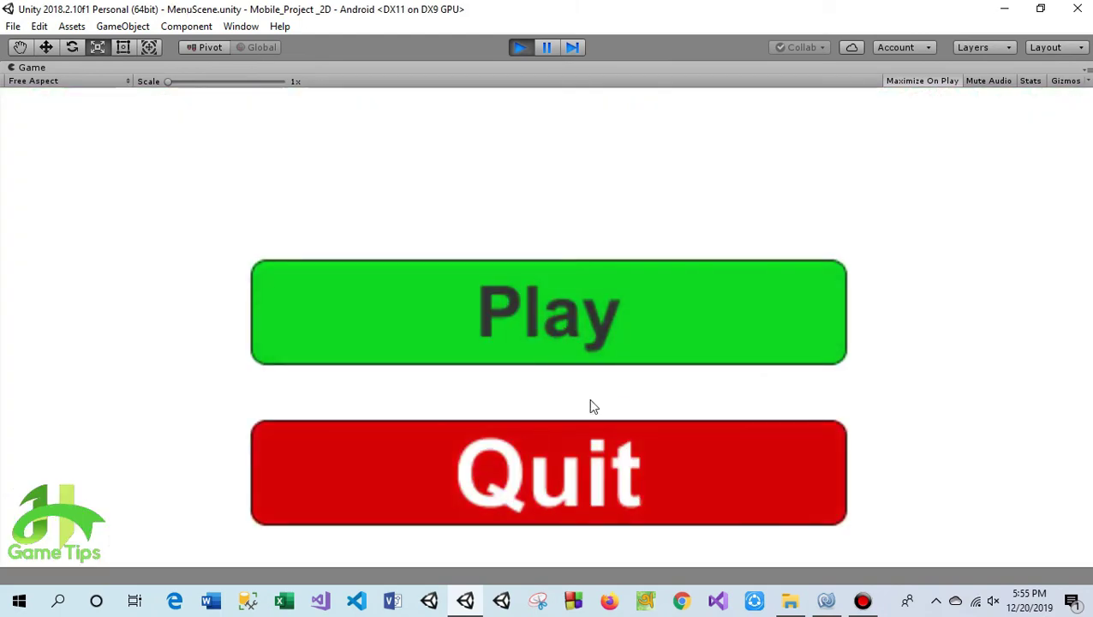
click(757, 363)
click(521, 48)
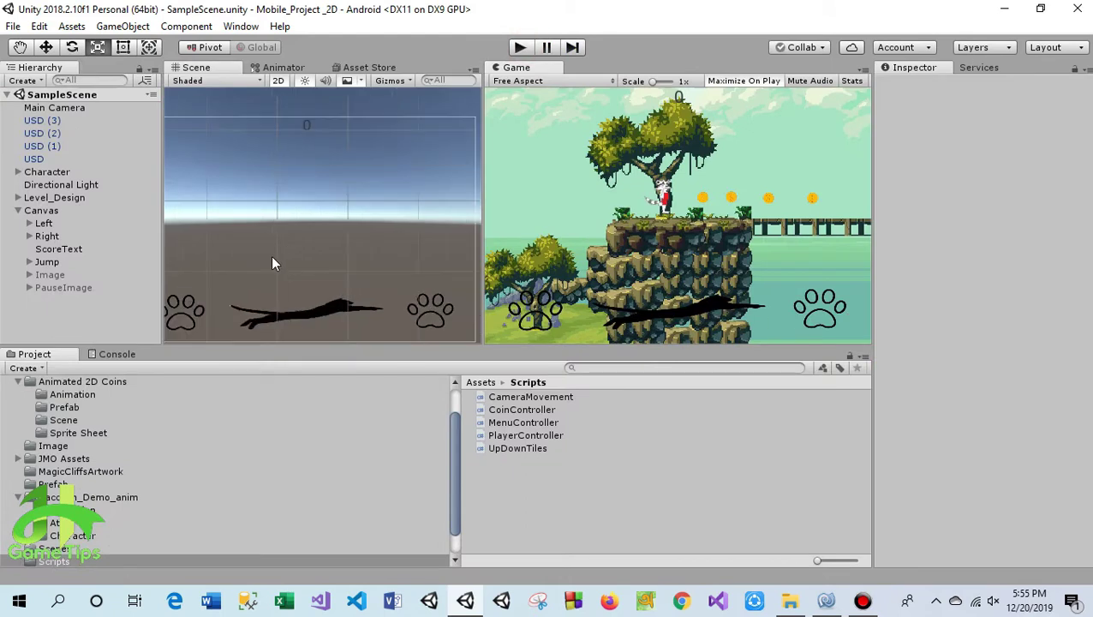
- Frame the Character in the scene and widen the Scene view
key(q)
scroll(285, 286, down, 2)
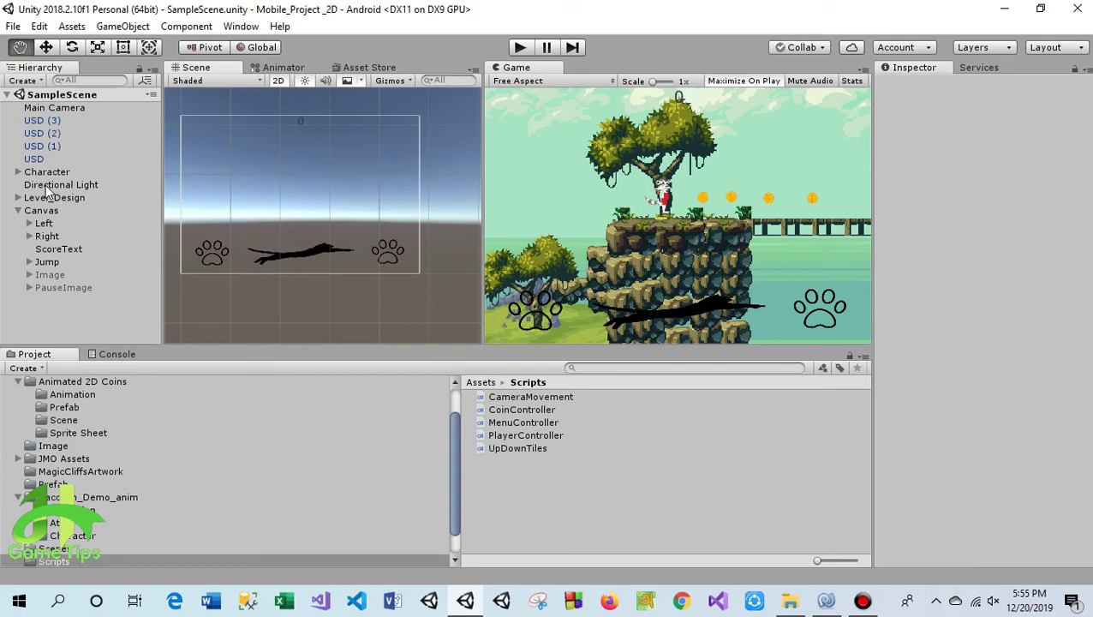
double_click(47, 171)
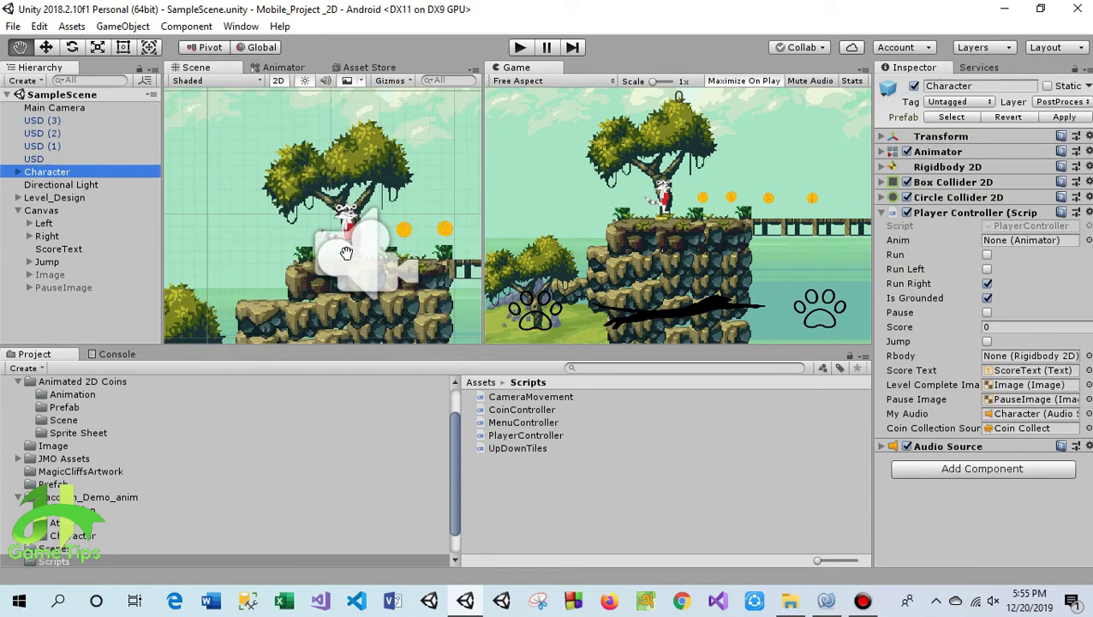
drag(482, 214, 662, 214)
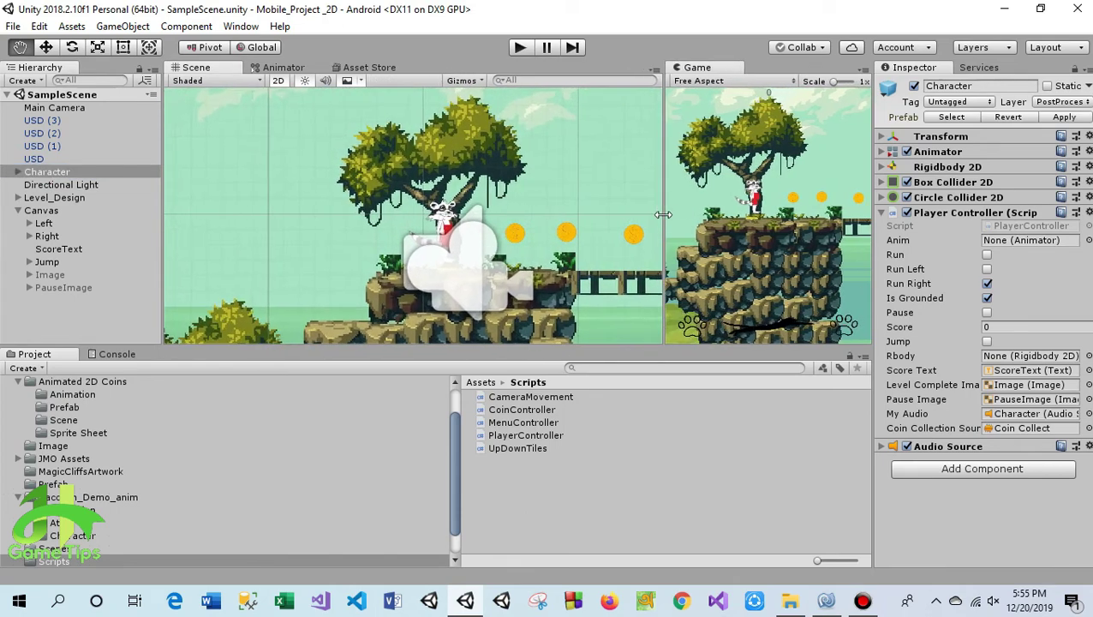
- Pan and zoom out to the floating islands, then select the big floating rock
mouse_move(516, 220)
mouse_down()
mouse_move(439, 257)
mouse_move(363, 256)
mouse_up()
mouse_move(548, 253)
mouse_down()
mouse_move(459, 251)
mouse_move(497, 211)
mouse_up()
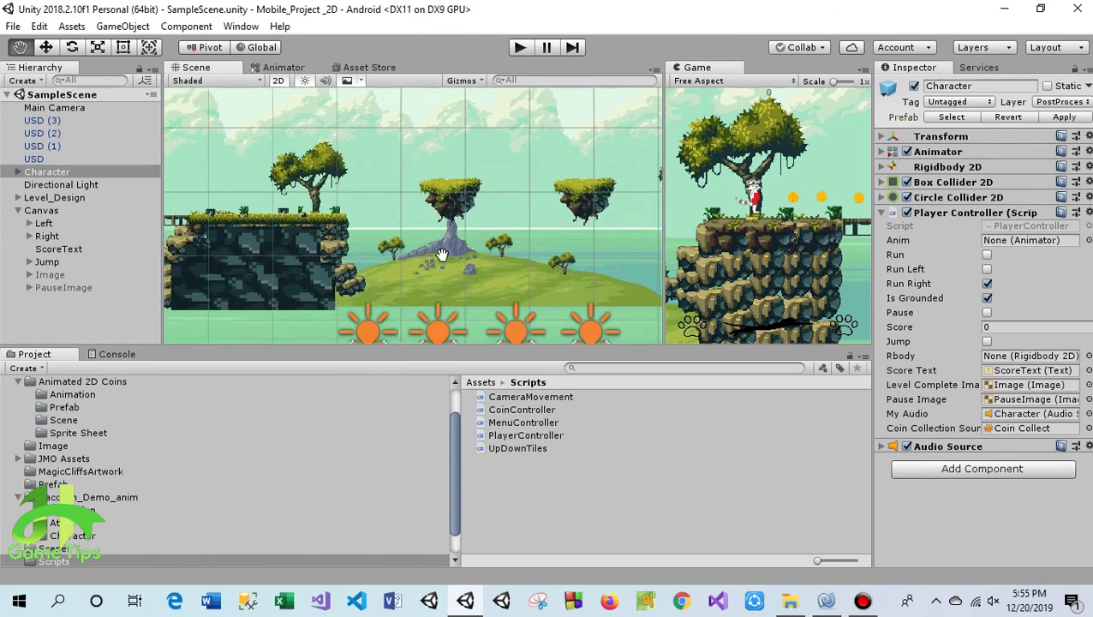
scroll(409, 240, down, 1)
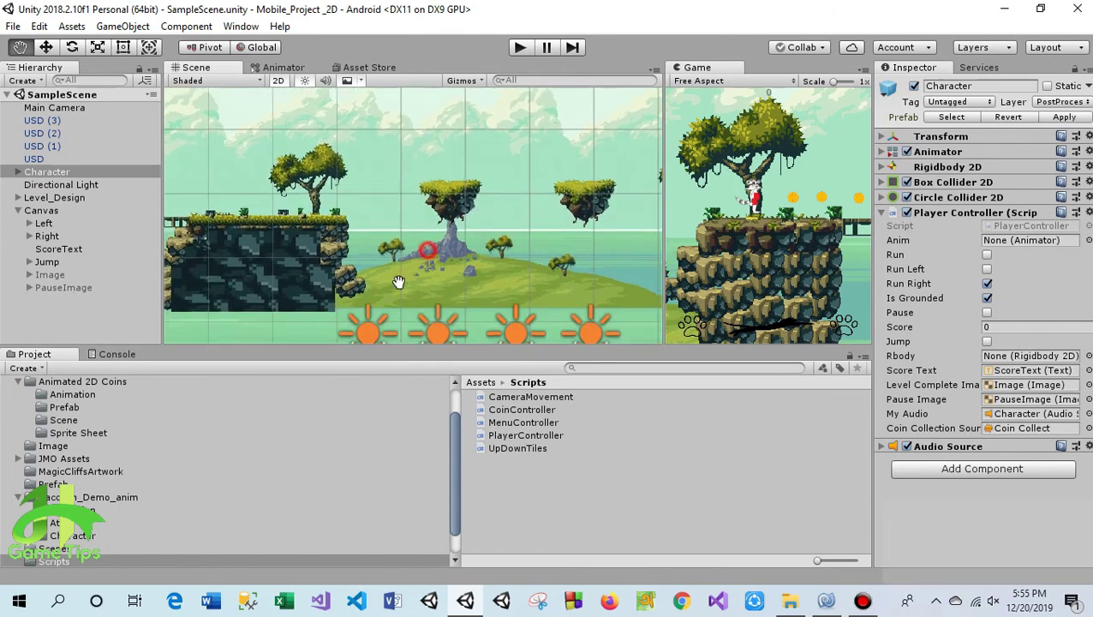
scroll(399, 244, down, 1)
scroll(385, 245, down, 1)
scroll(373, 246, down, 1)
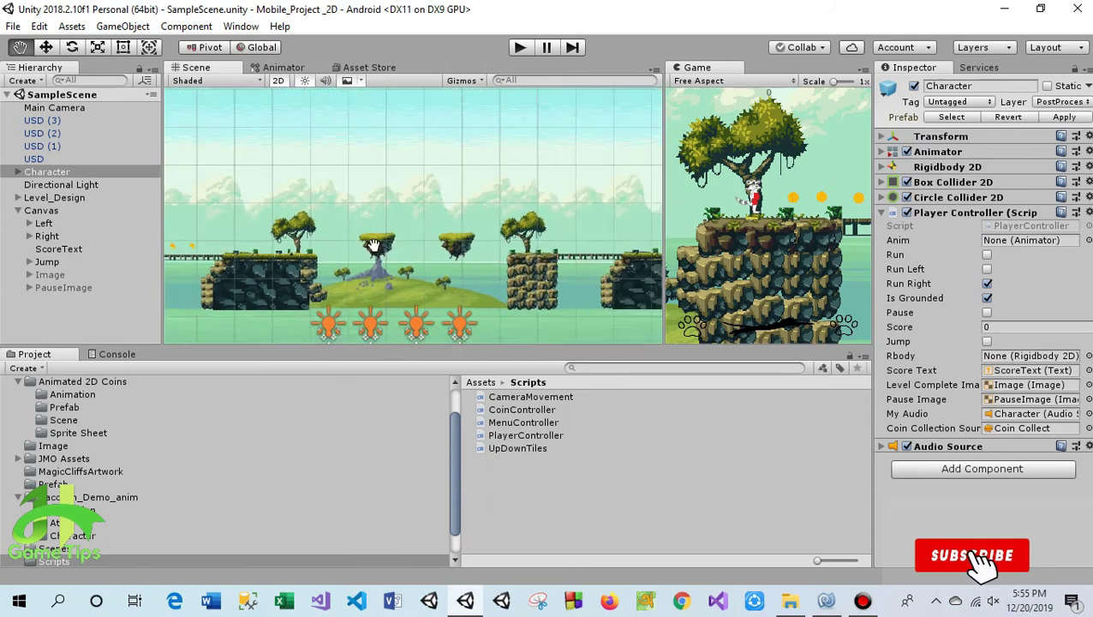
scroll(374, 246, down, 1)
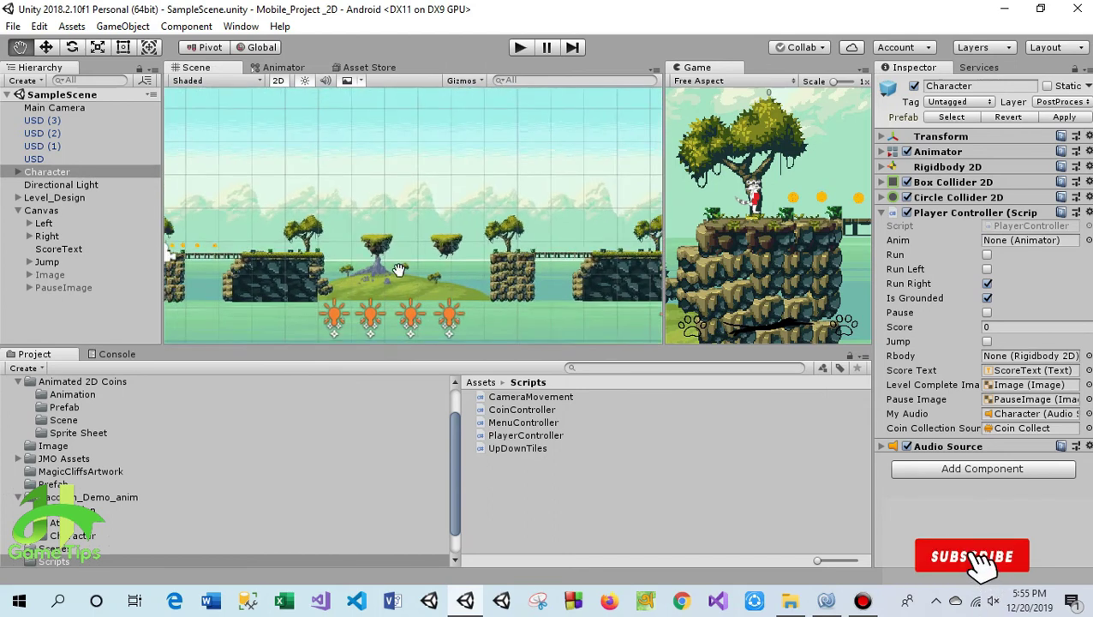
key(w)
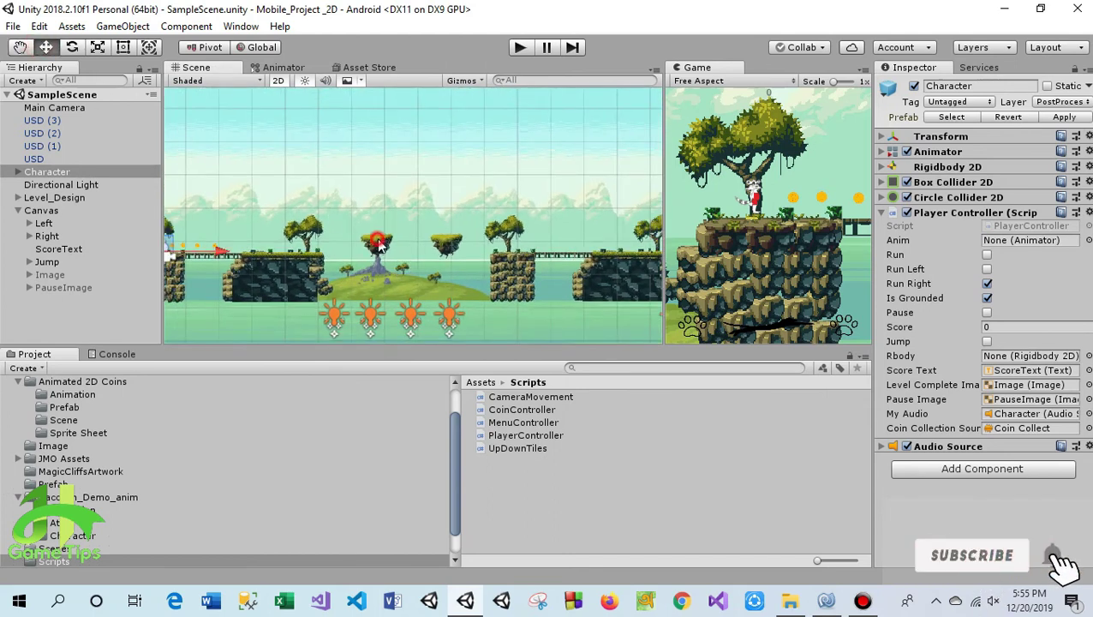
click(376, 245)
- Shift both big floating rocks and the Environment01 (1) platforms to the left
drag(420, 254, 414, 255)
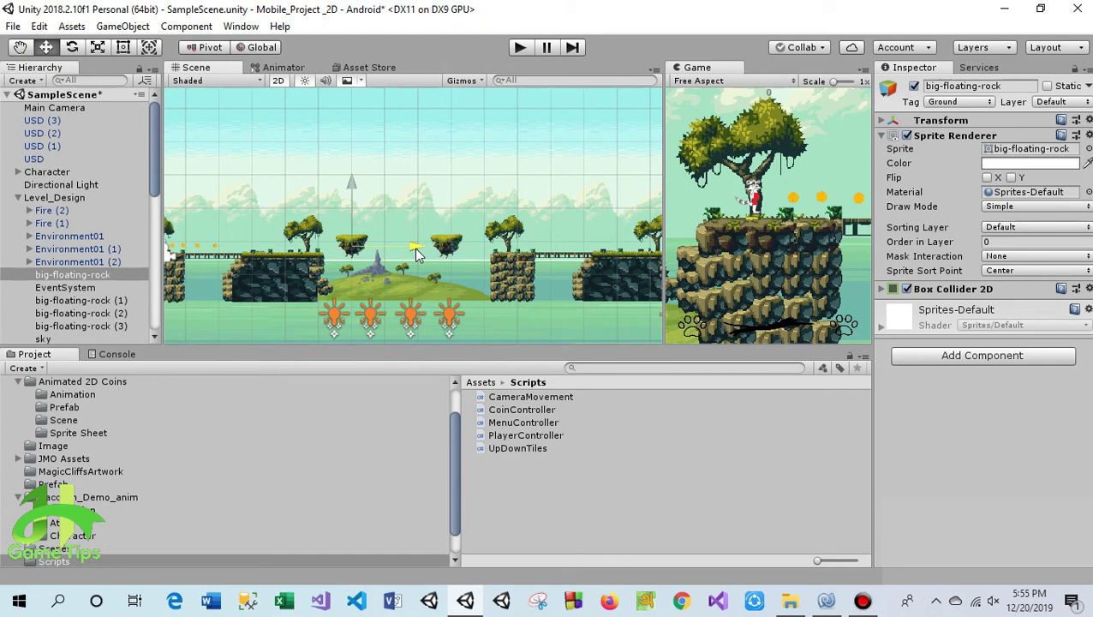
click(445, 244)
drag(496, 251, 453, 248)
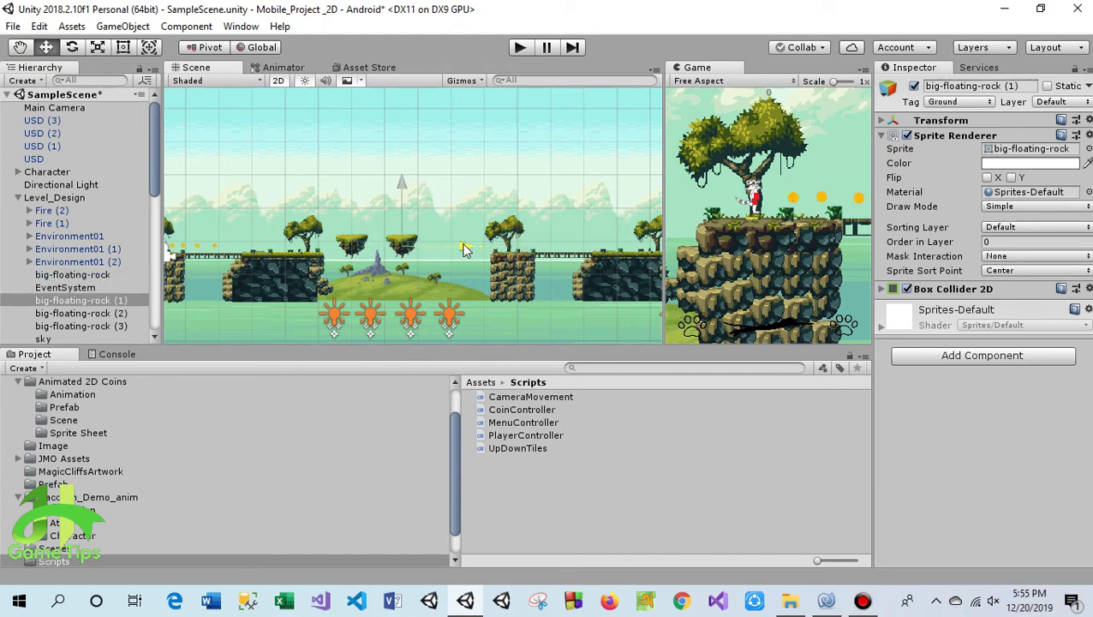
scroll(495, 248, down, 2)
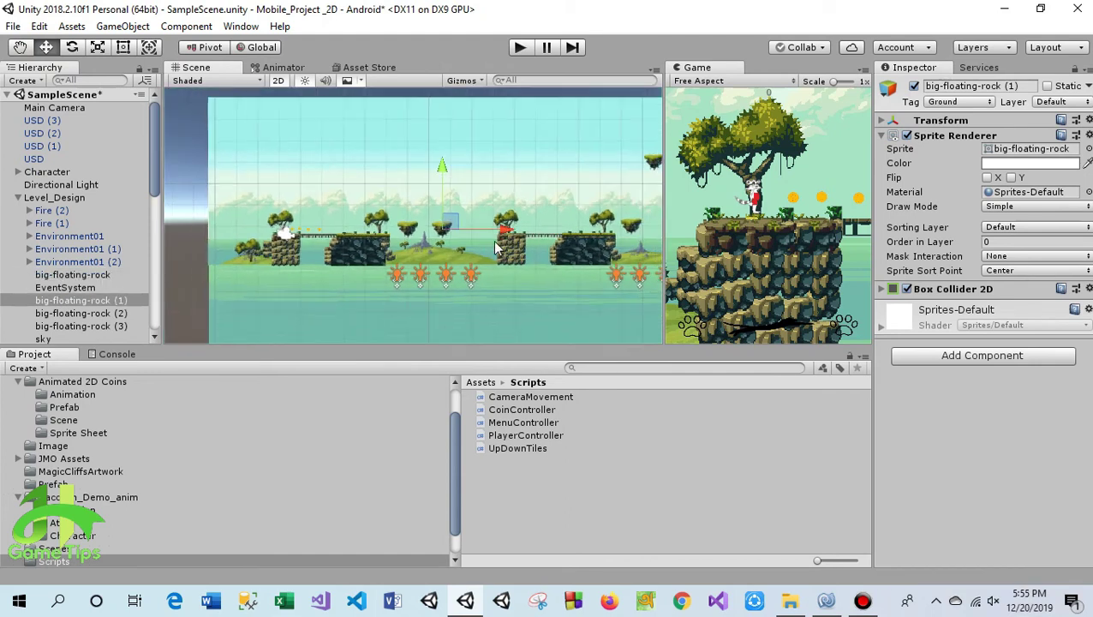
click(565, 246)
click(19, 47)
scroll(454, 257, up, 2)
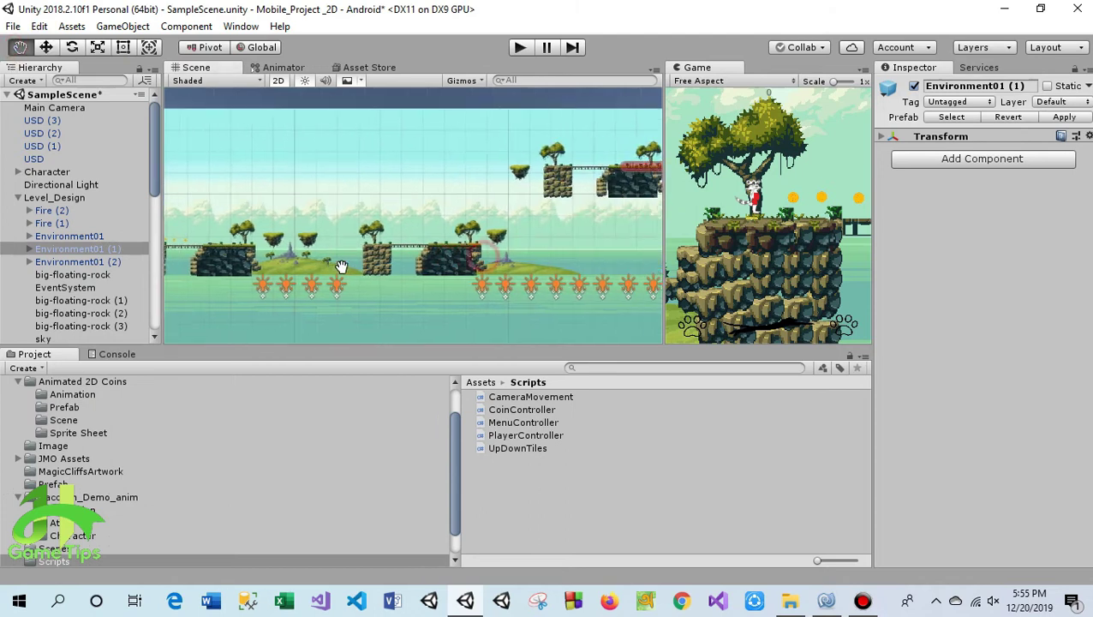
key(w)
drag(553, 261, 516, 274)
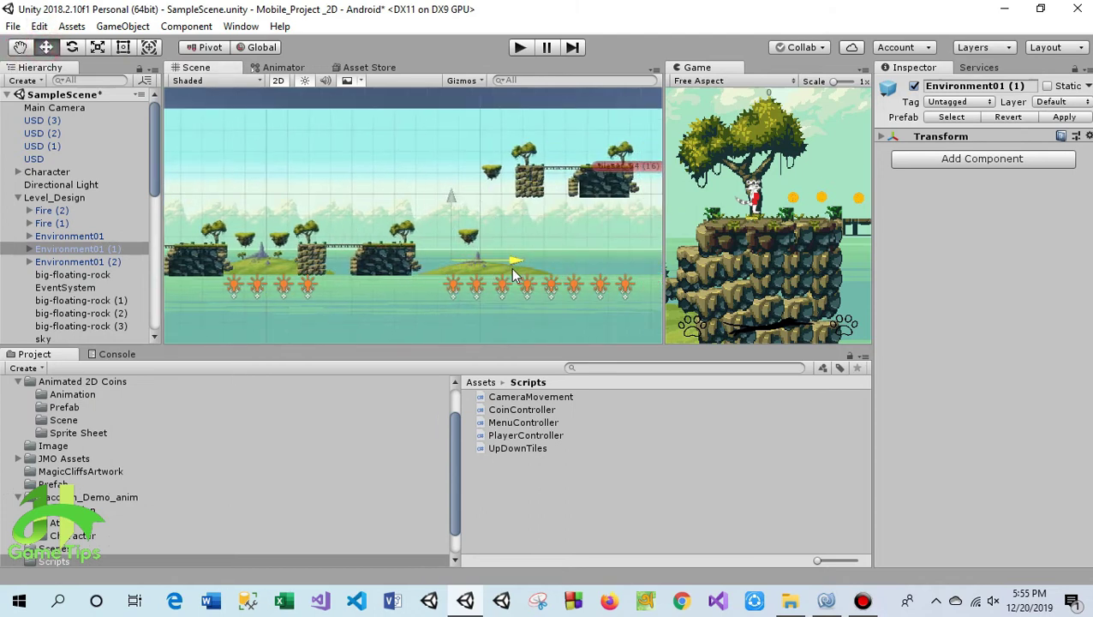
- Move the top and lower floating rocks left together, then select Environment01 (2)
click(489, 172)
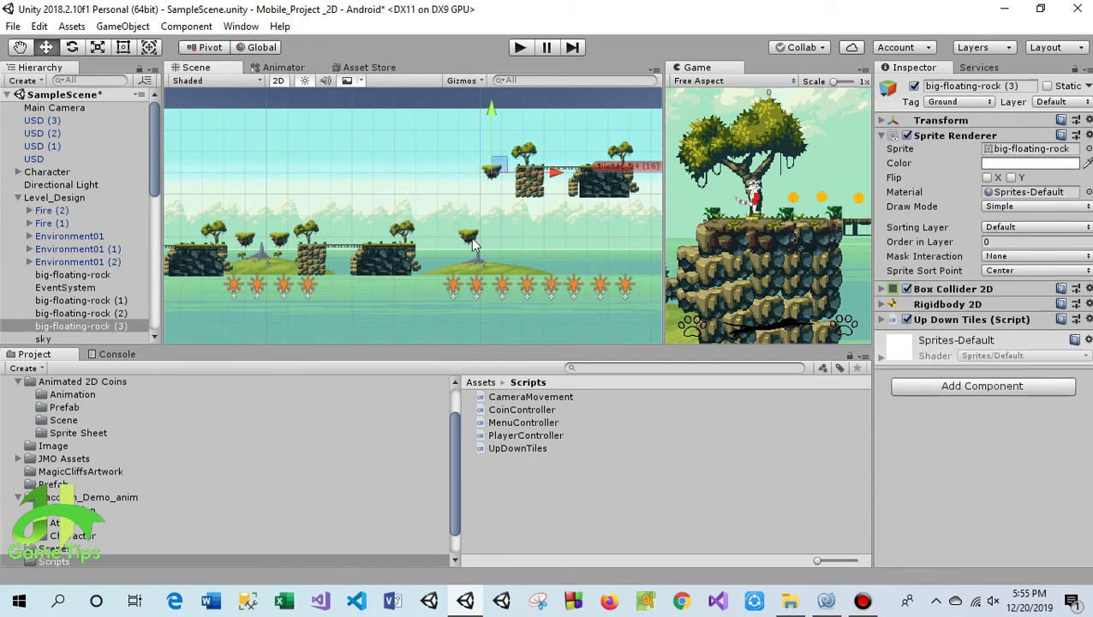
shift+click(469, 235)
drag(531, 240, 494, 247)
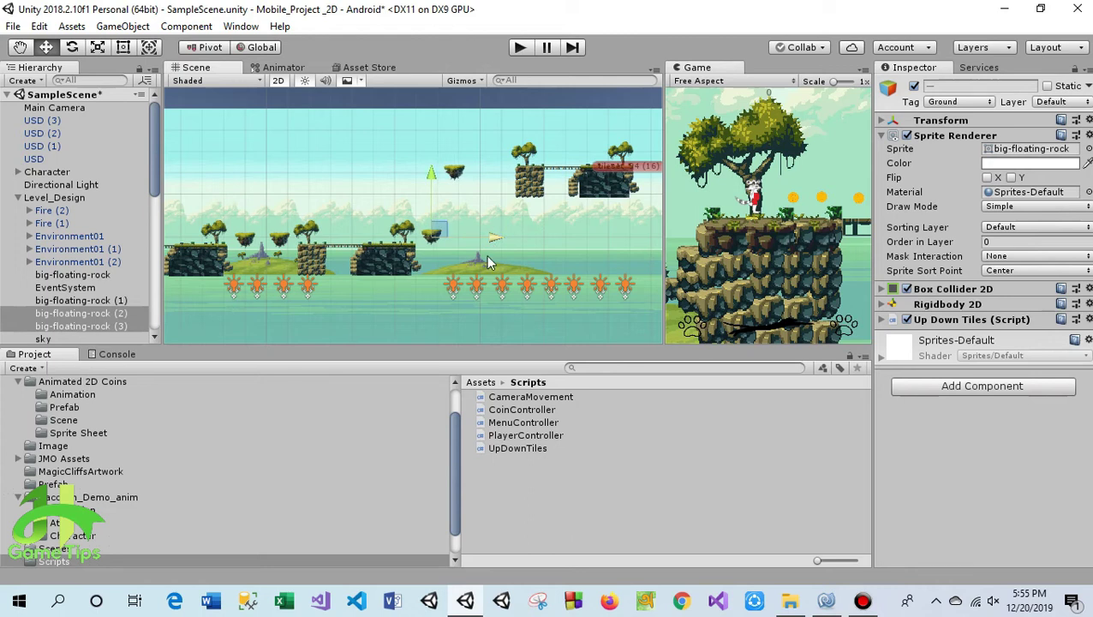
scroll(85, 212, down, 5)
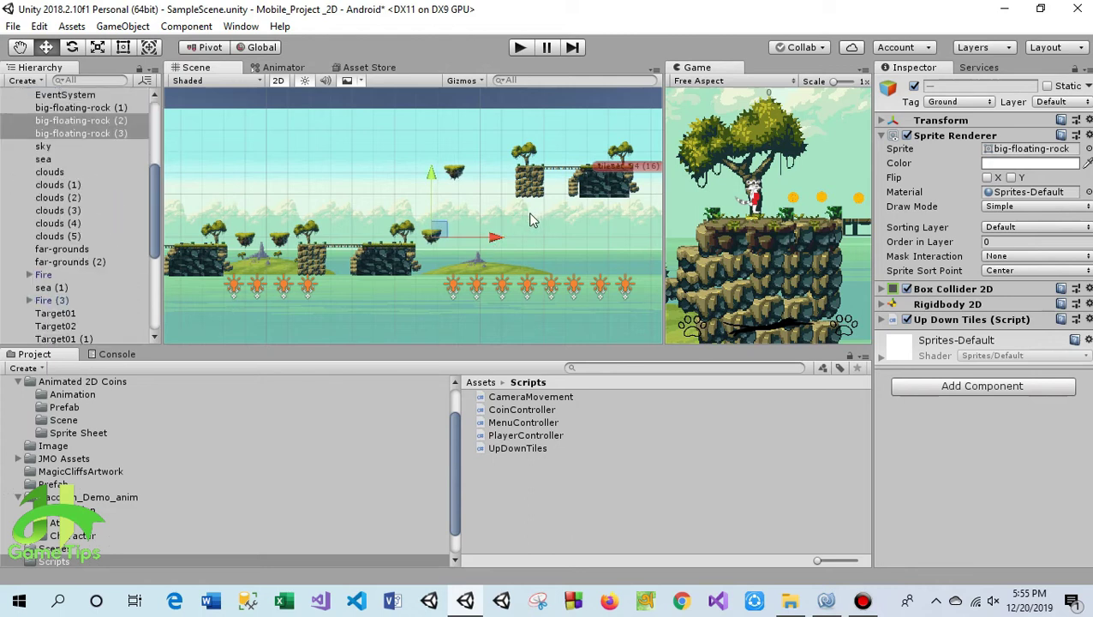
scroll(480, 197, down, 3)
click(500, 175)
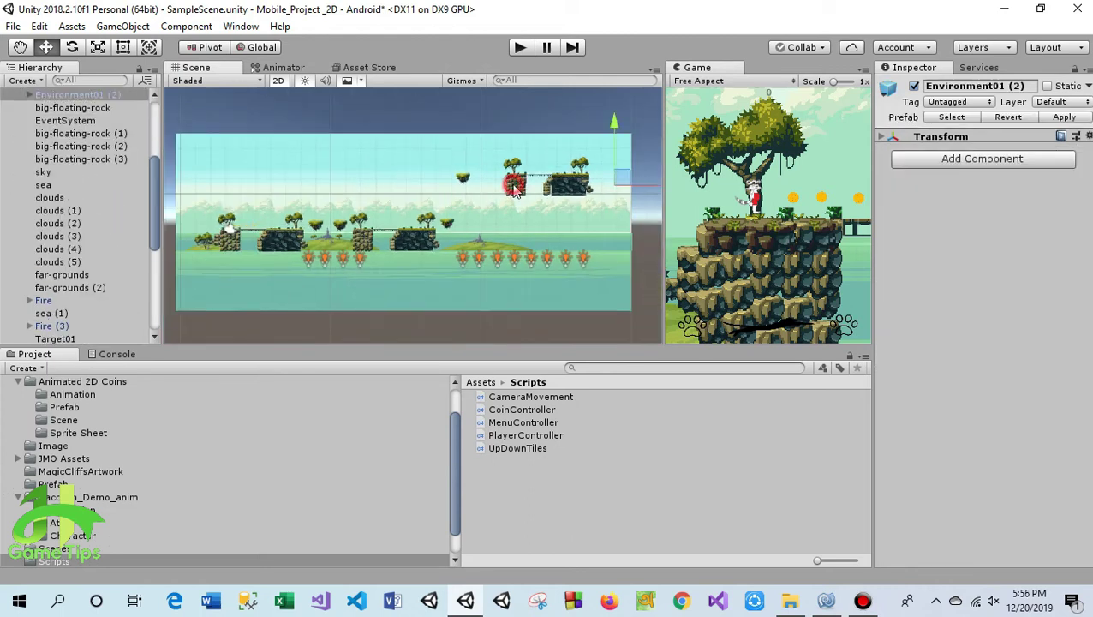
- Select the Target01 object in the Hierarchy
scroll(531, 204, down, 3)
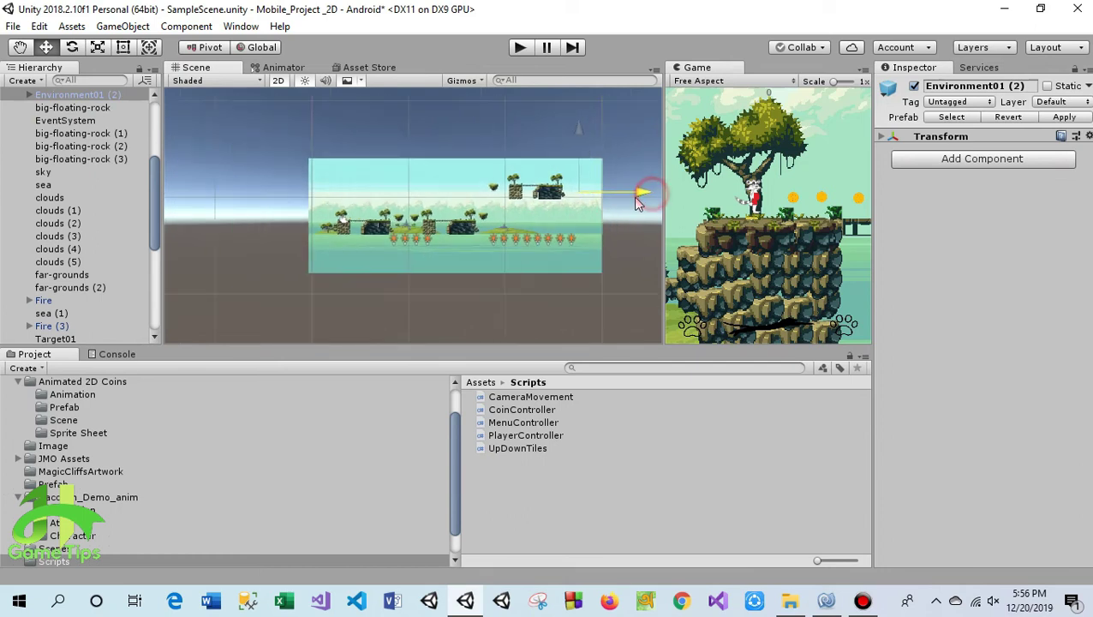
scroll(418, 258, up, 2)
scroll(416, 259, up, 2)
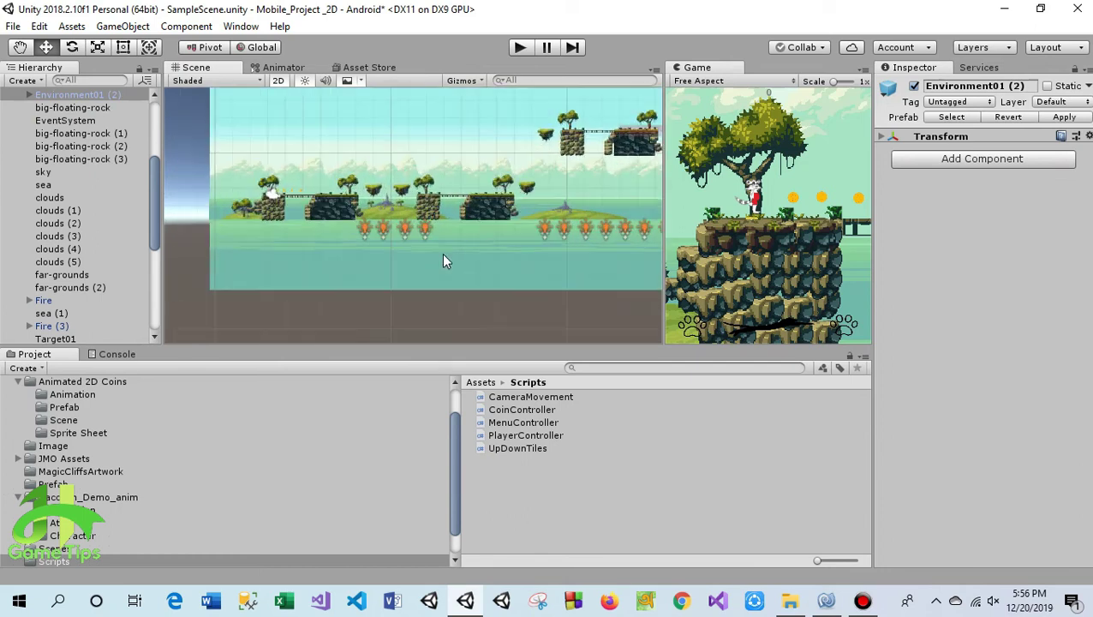
scroll(86, 257, down, 3)
scroll(90, 268, down, 3)
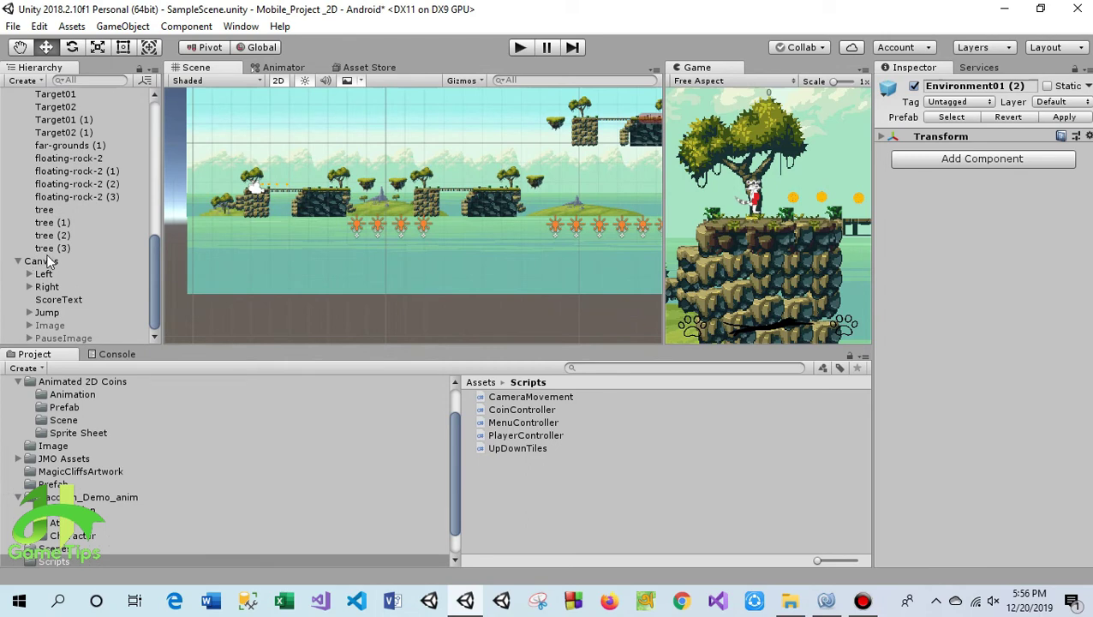
scroll(49, 261, up, 5)
scroll(75, 267, down, 3)
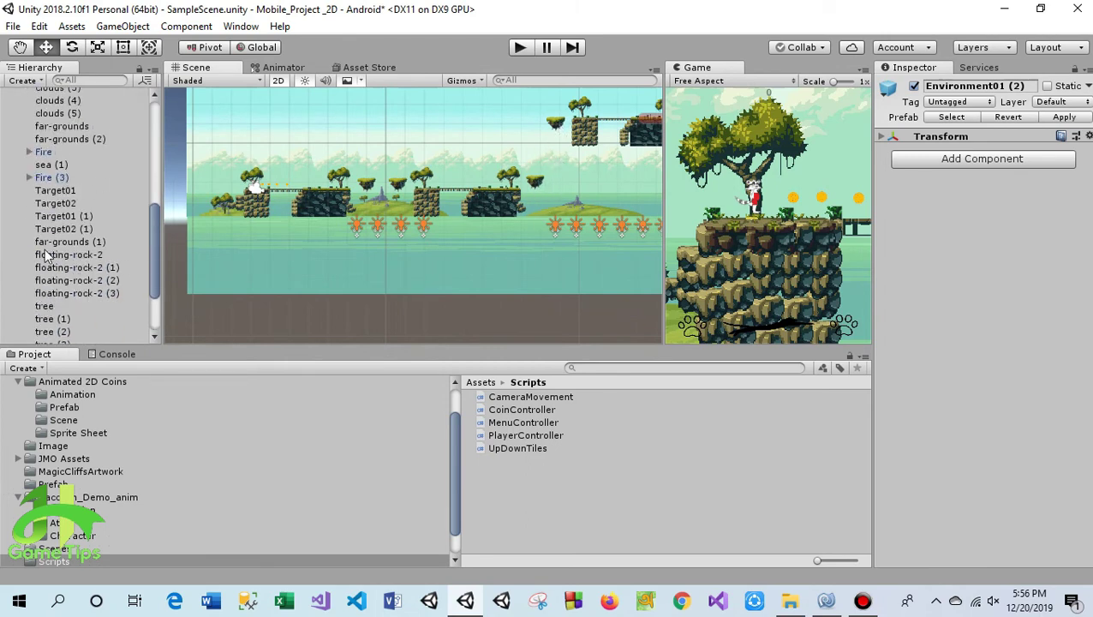
click(65, 191)
- Select all four Target objects and move them slightly left with the Move tool
ctrl+click(56, 203)
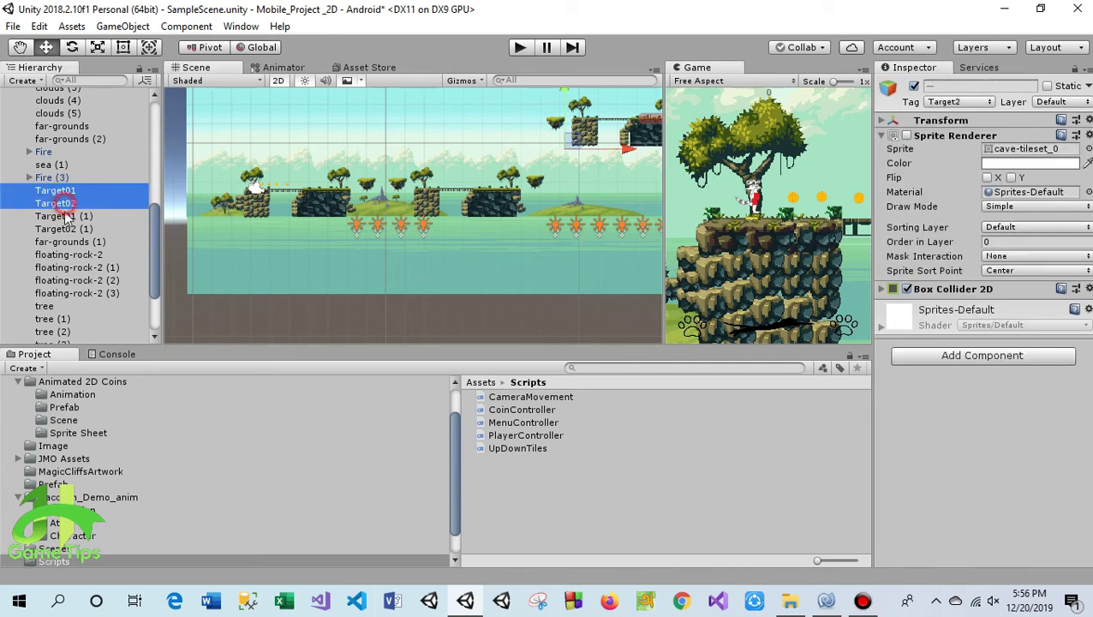
ctrl+click(60, 216)
ctrl+click(60, 229)
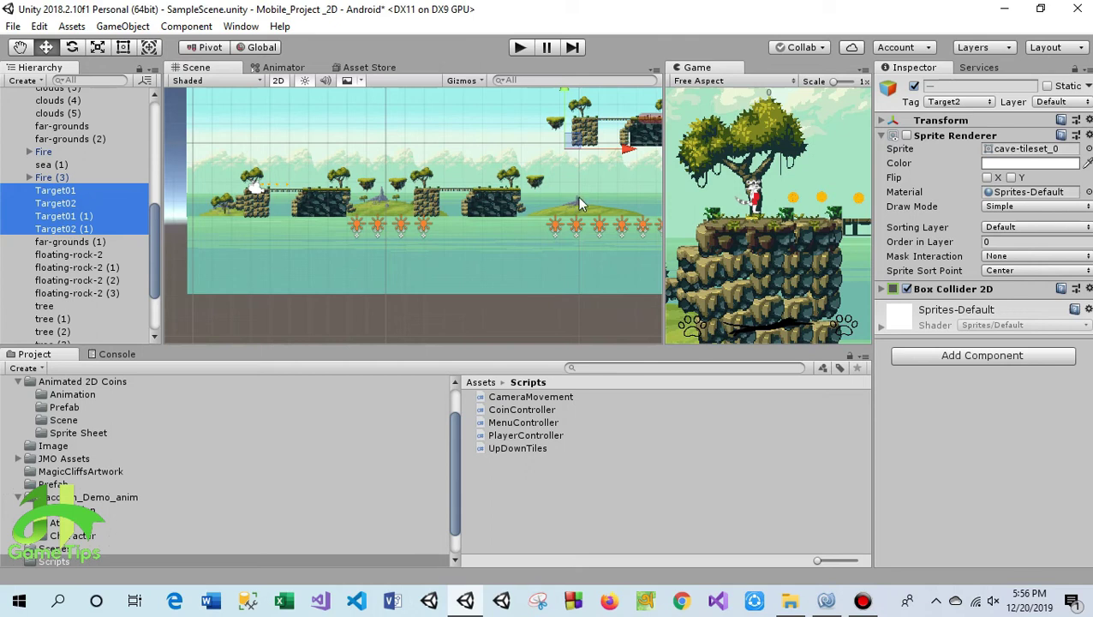
scroll(591, 237, up, 2)
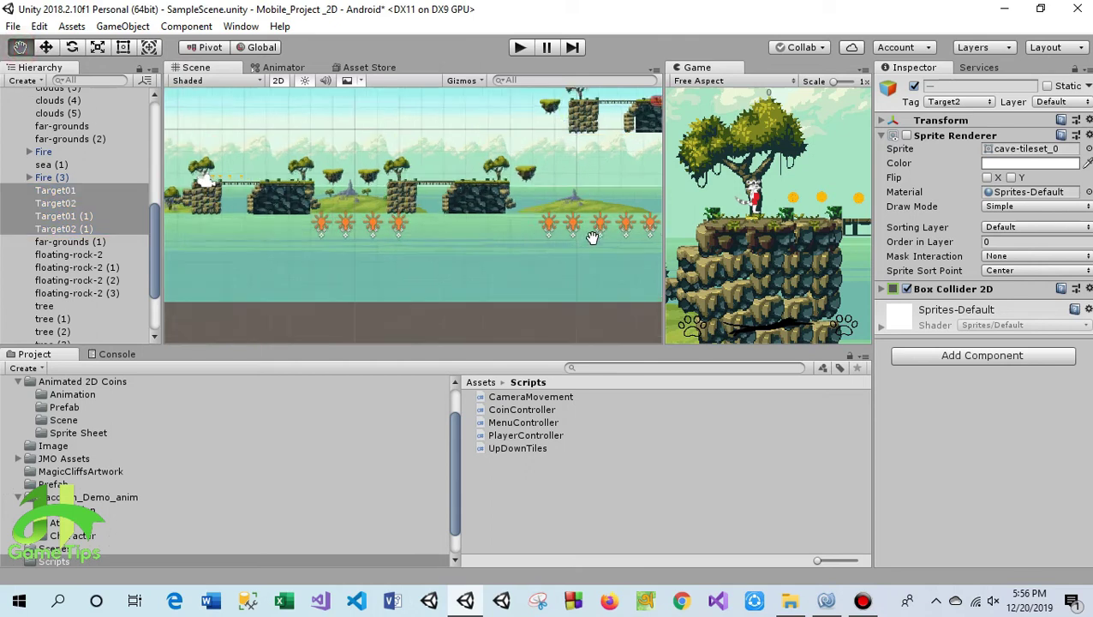
middle_drag(591, 236, 461, 303)
scroll(461, 303, up, 2)
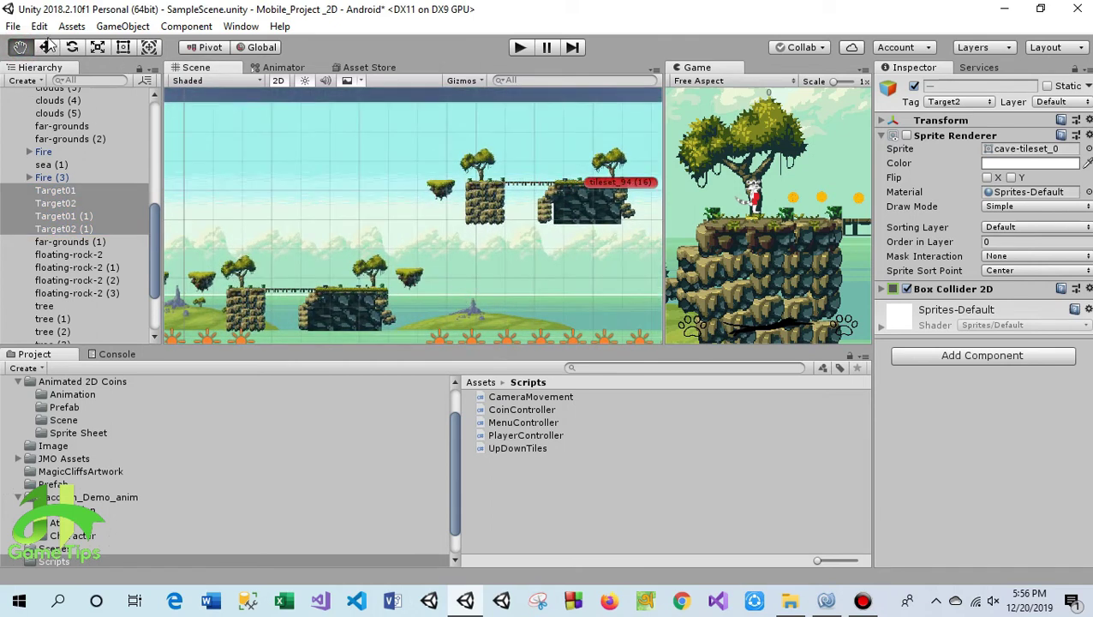
click(45, 47)
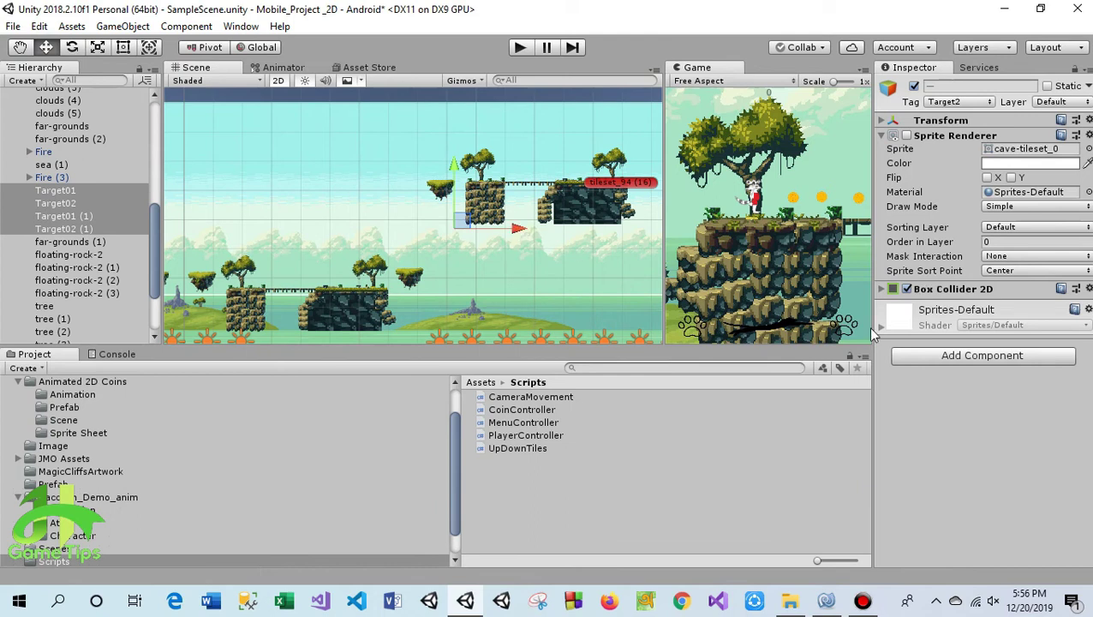
click(881, 289)
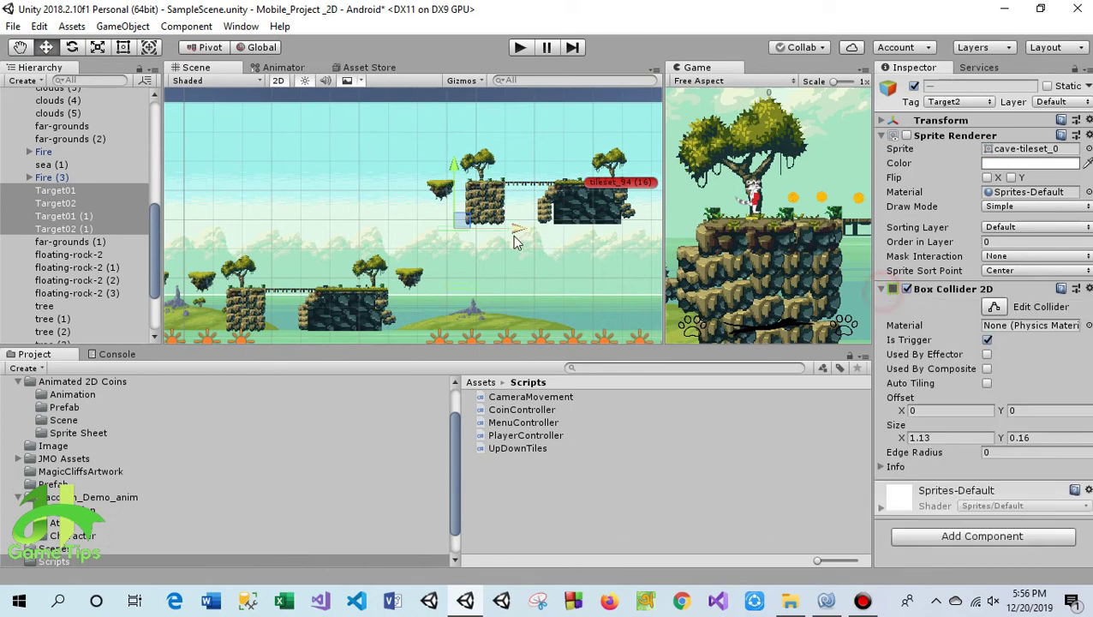
drag(518, 231, 472, 238)
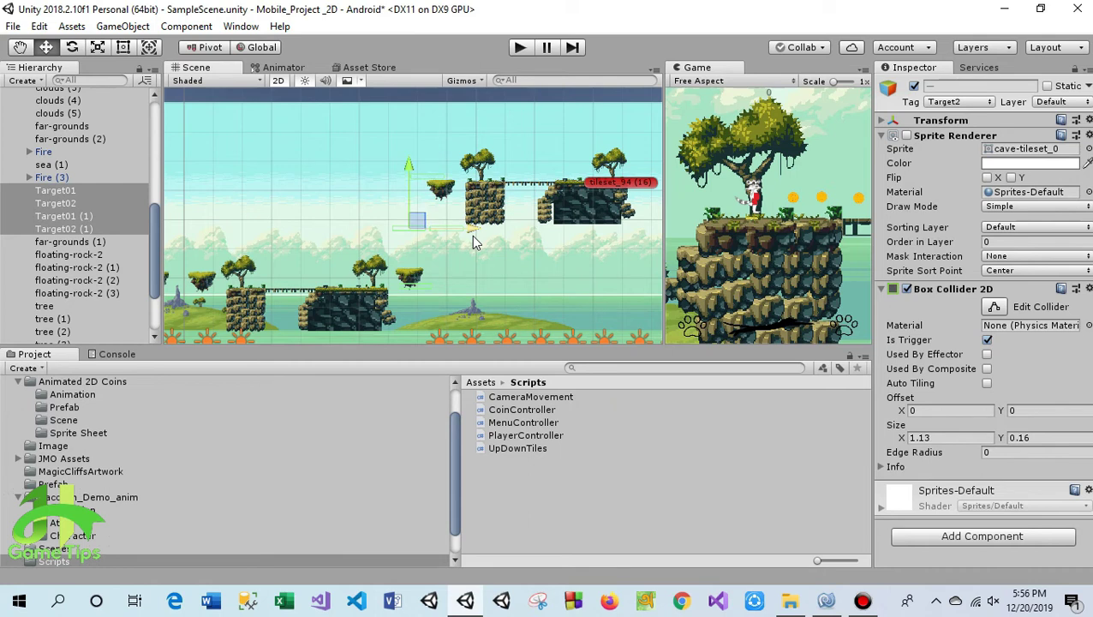
scroll(347, 206, down, 5)
- Deselect the targets, collapse Level_Design, and save the scene
click(610, 206)
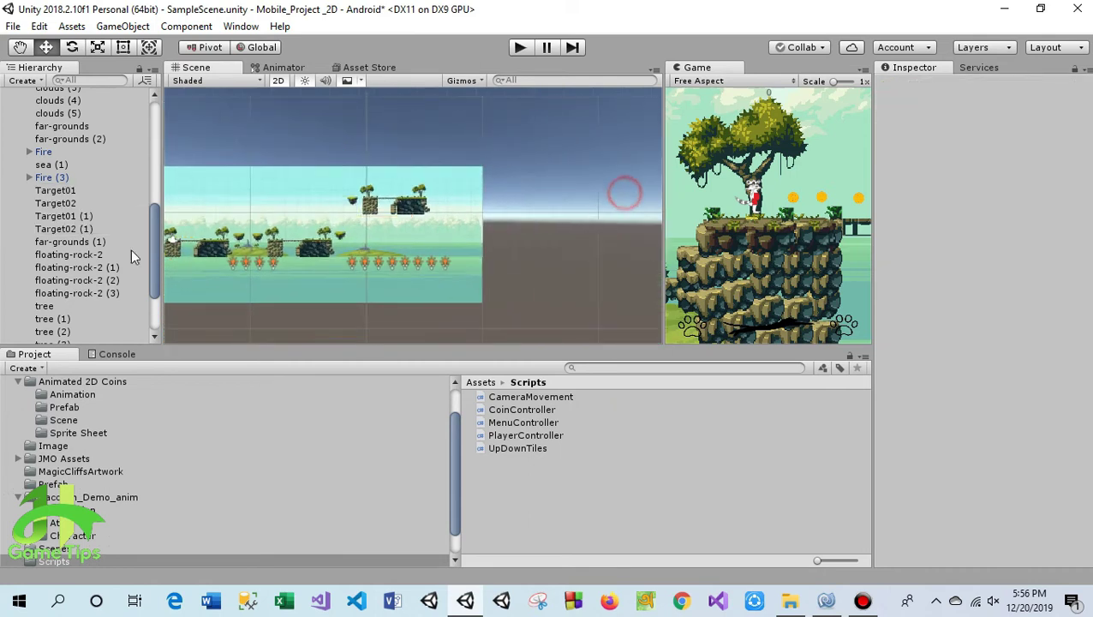
scroll(15, 172, up, 7)
click(16, 173)
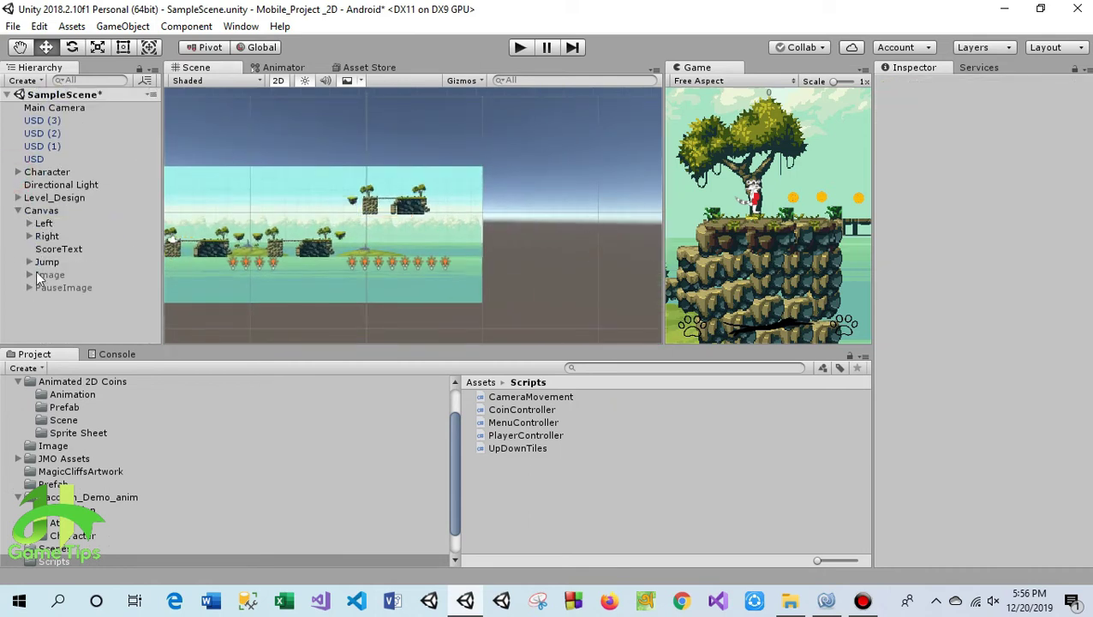
click(13, 26)
click(53, 84)
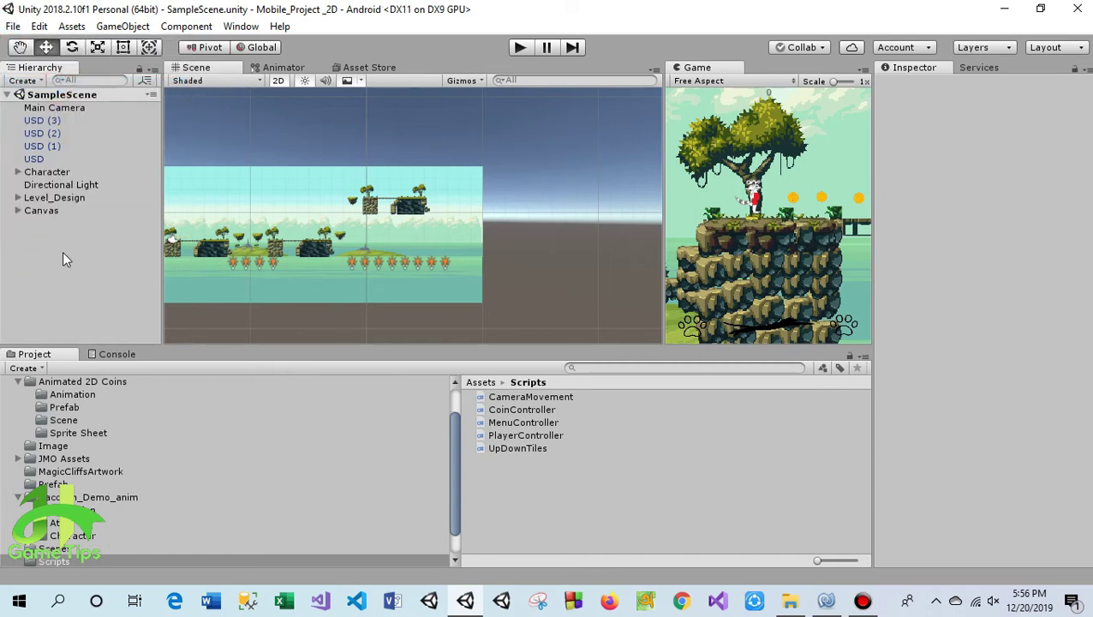
- Widen the Game preview and recenter the level in the Scene view
drag(664, 214, 327, 224)
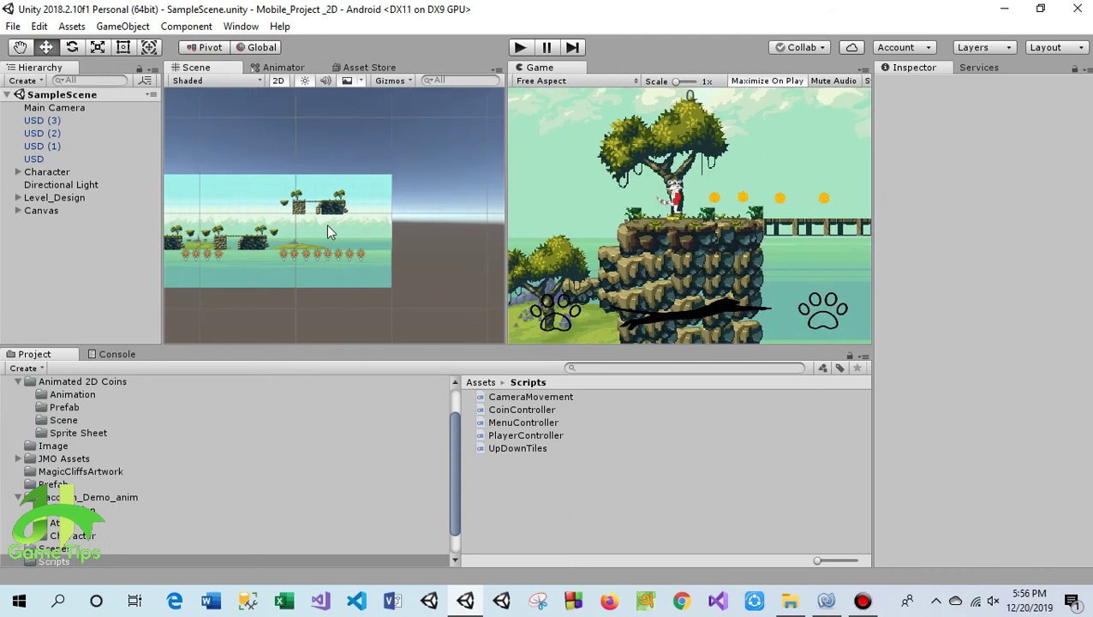
click(18, 47)
drag(258, 196, 316, 177)
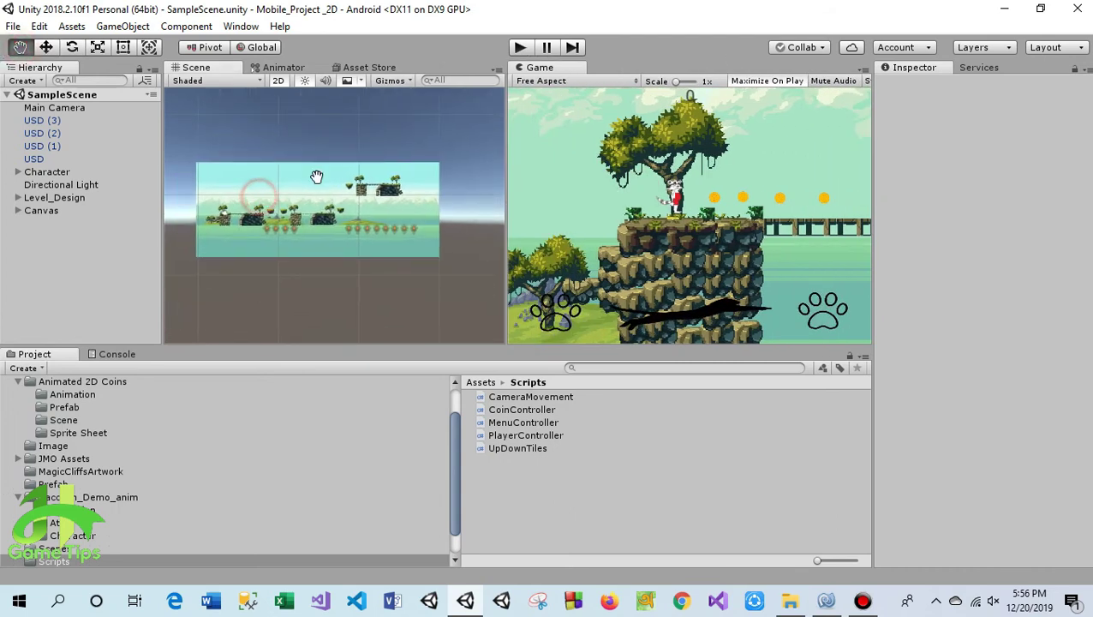
scroll(316, 176, up, 2)
drag(307, 230, 313, 229)
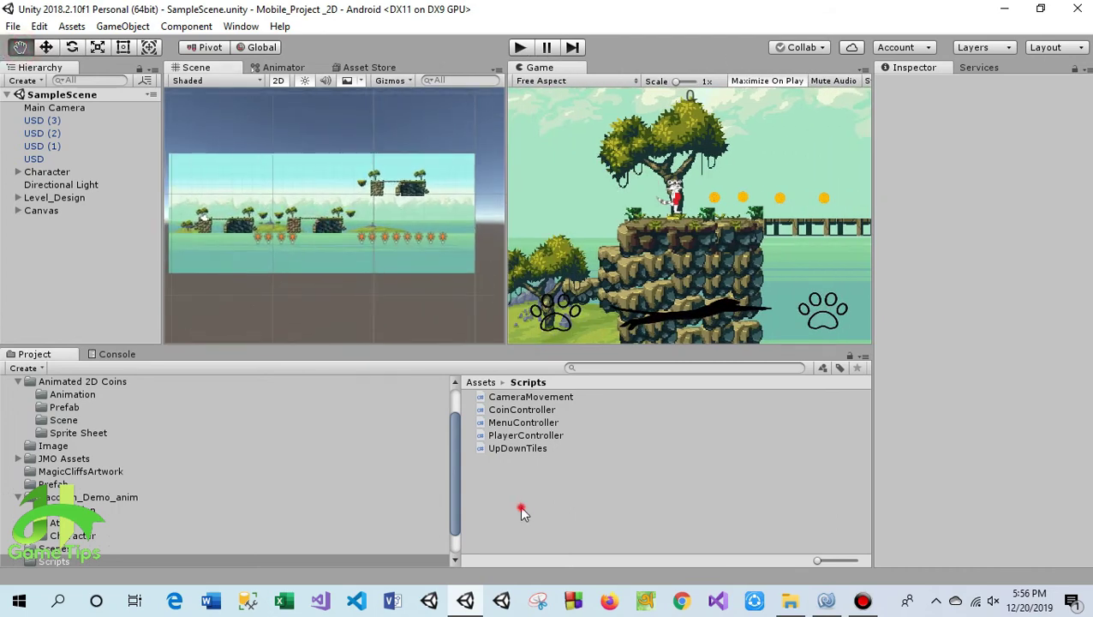
- Show the top-level Assets folder in the Project browser
click(480, 382)
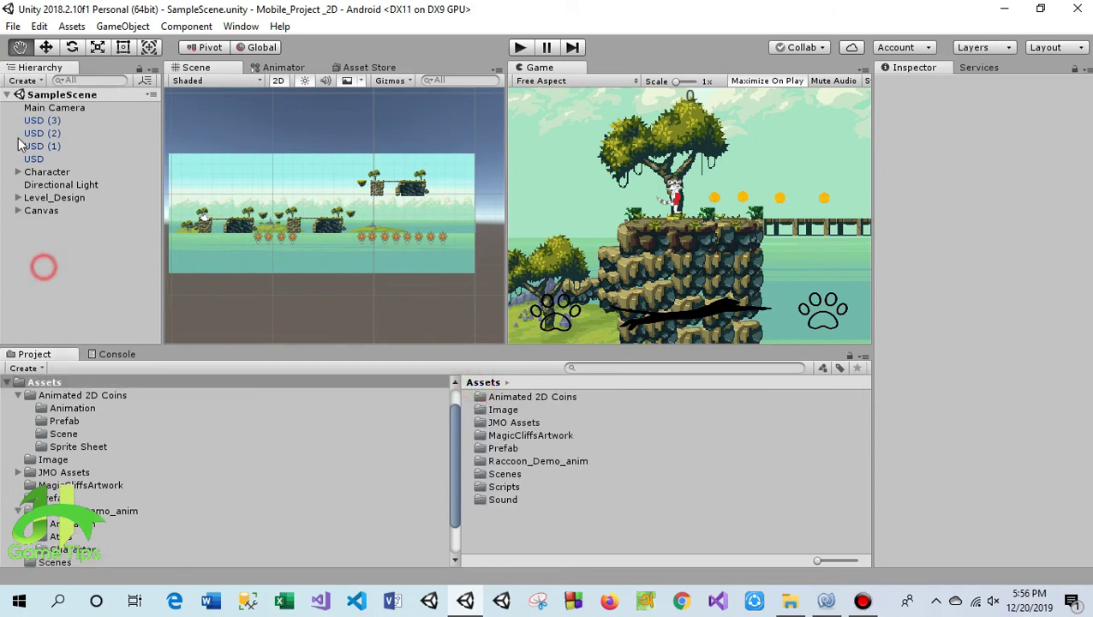
click(13, 28)
click(13, 28)
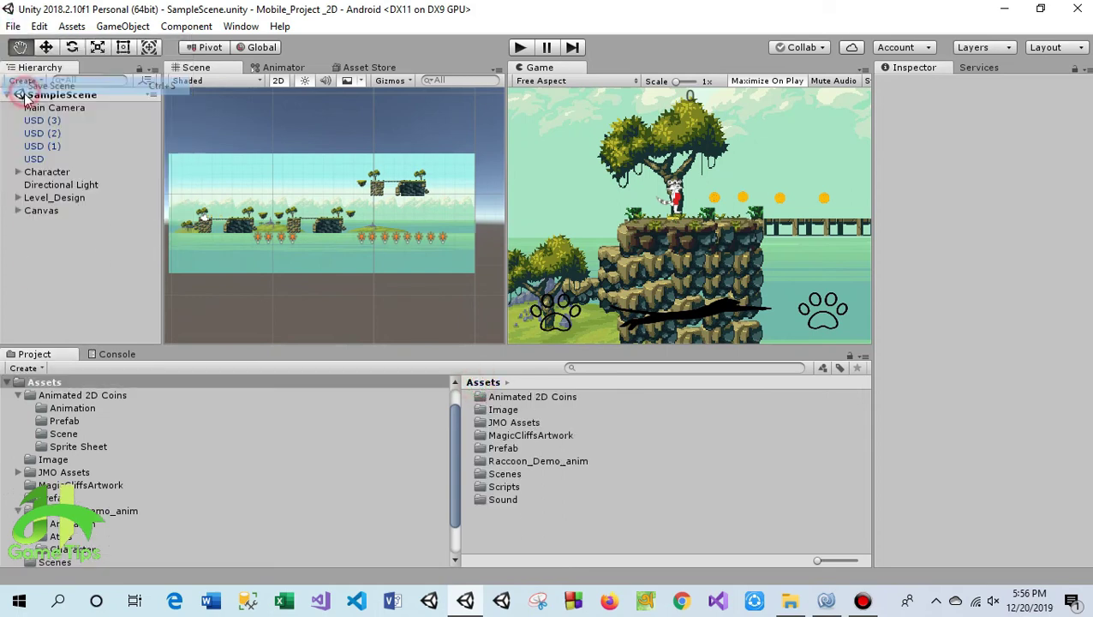
click(13, 29)
- Open Android Build Settings with MenuScene and SampleScene, then its Player Settings
click(58, 185)
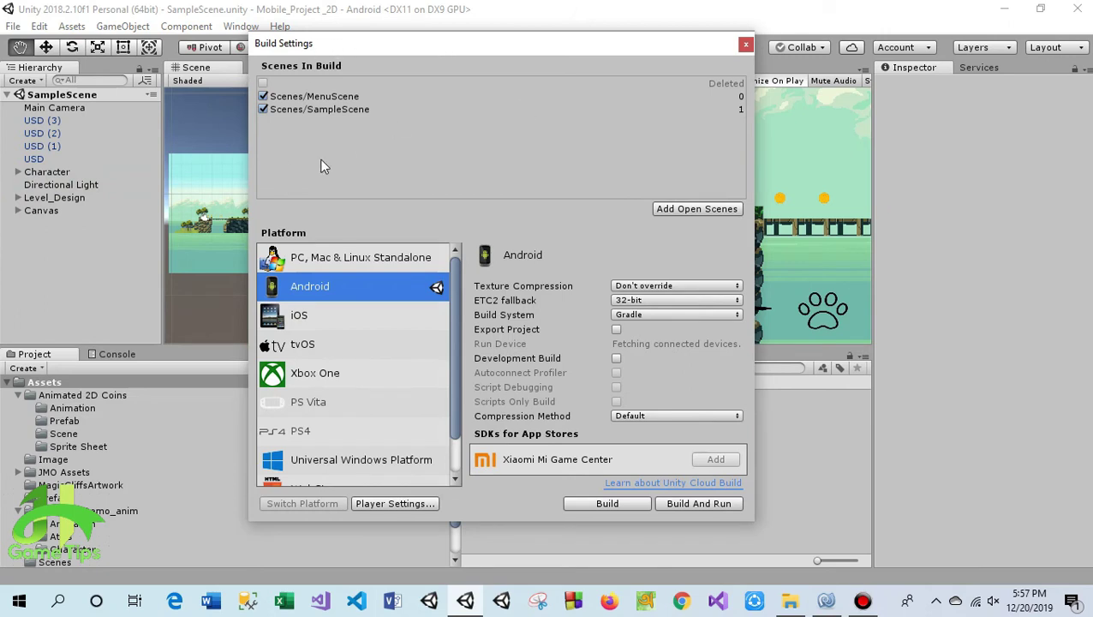
drag(402, 40, 386, 34)
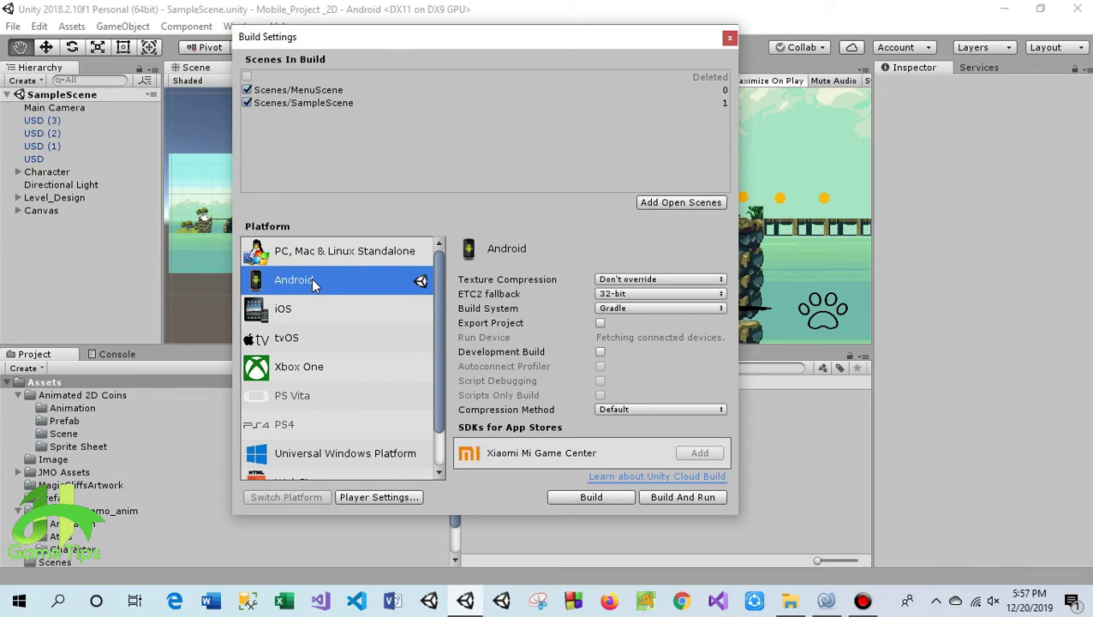
click(375, 498)
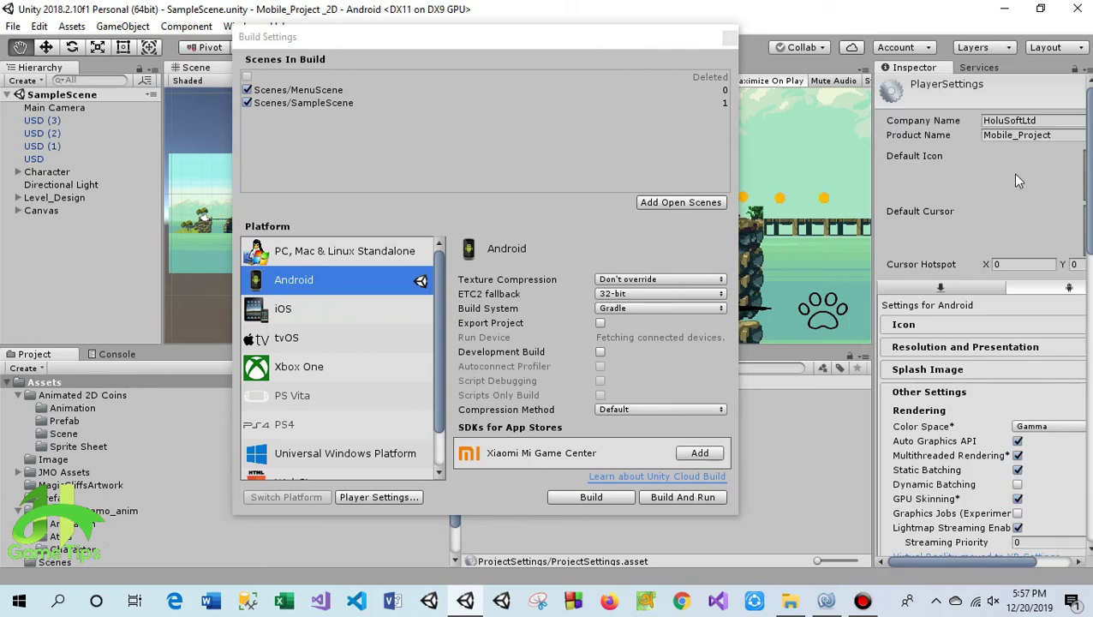
- Keep Minimum API Level at Android 4.1 'Jelly Bean' in the widened Player Settings
drag(875, 191, 773, 193)
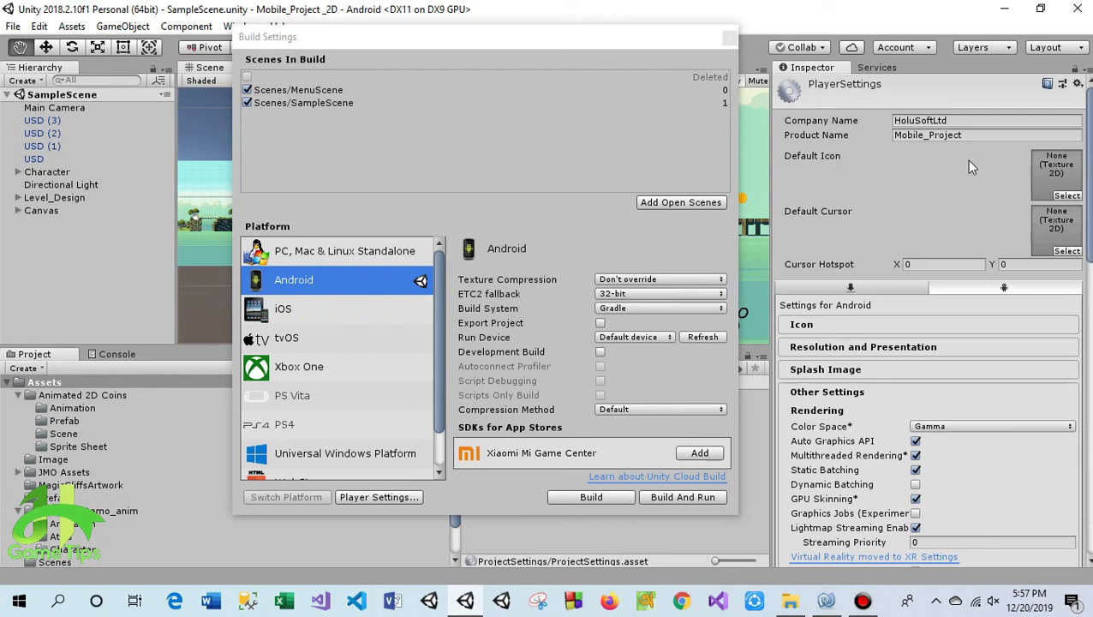
scroll(918, 165, down, 3)
scroll(920, 164, down, 5)
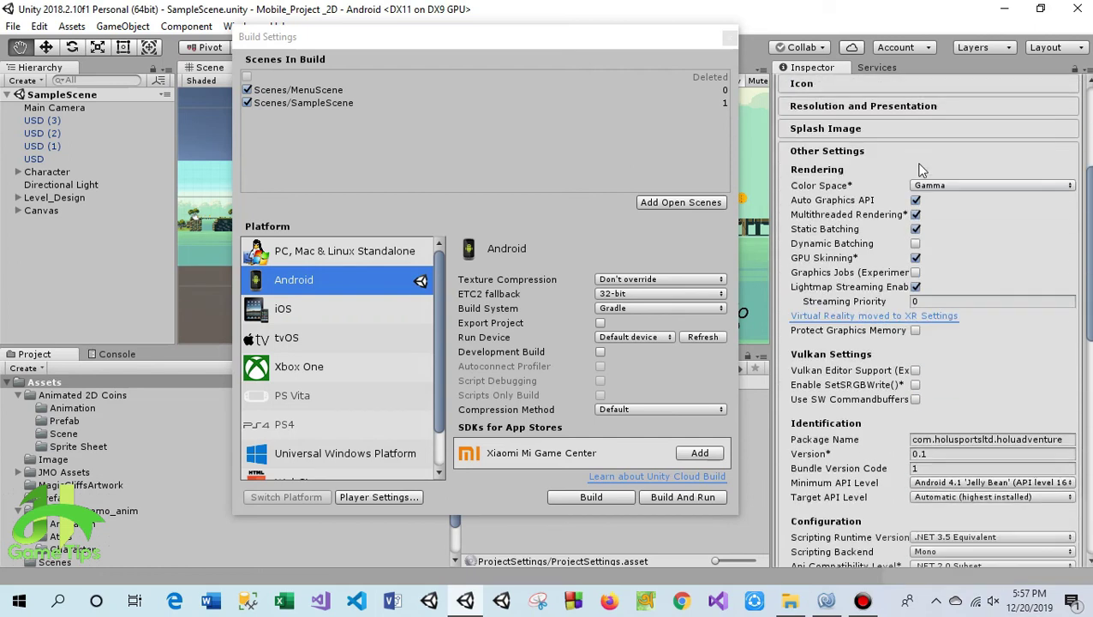
scroll(925, 180, down, 7)
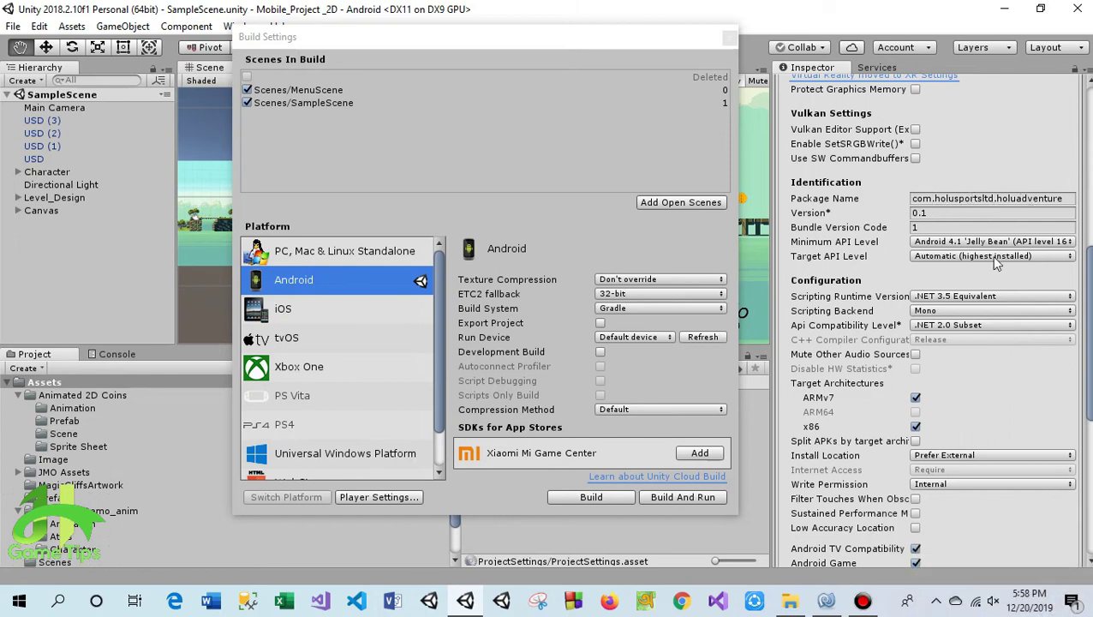
click(973, 242)
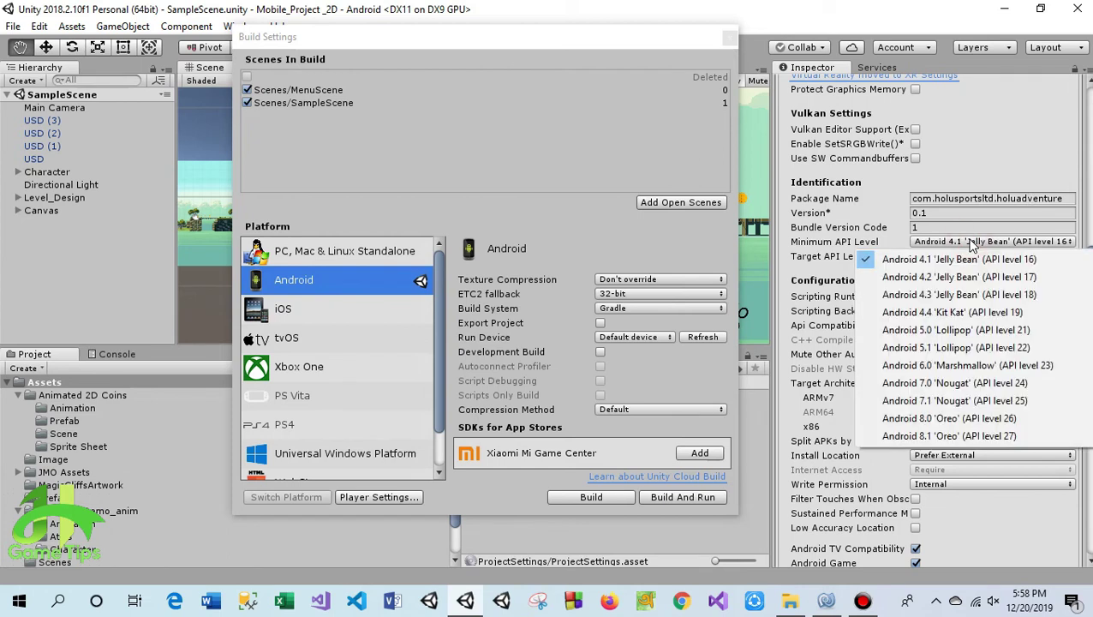
click(968, 261)
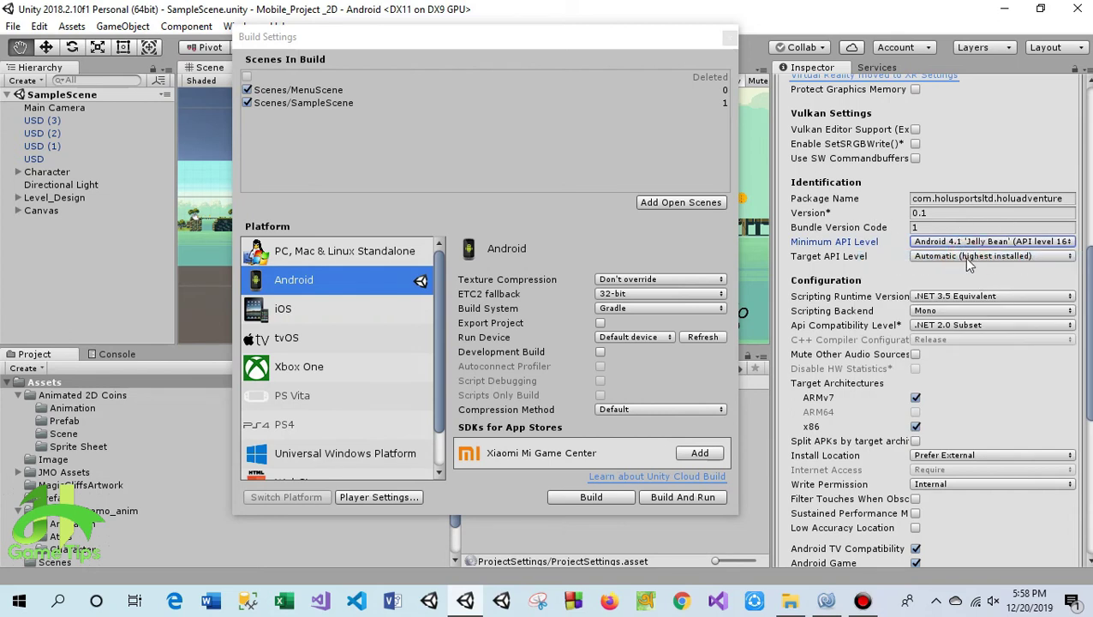
scroll(963, 256, up, 10)
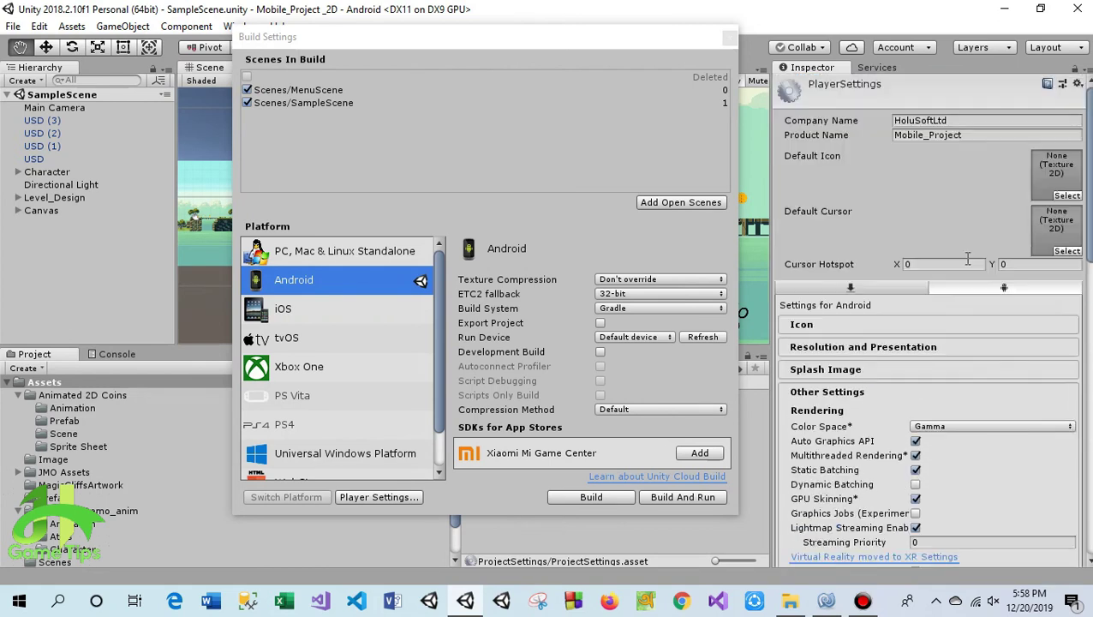
click(432, 135)
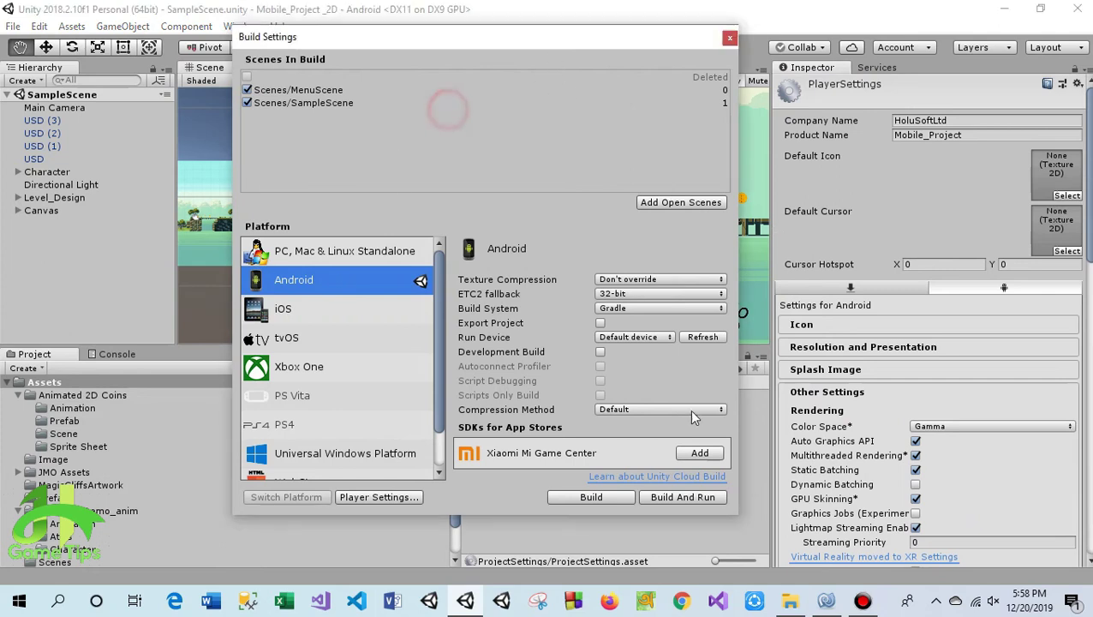
- Build the game to HoluAdventure.apk, replacing the existing file
click(597, 499)
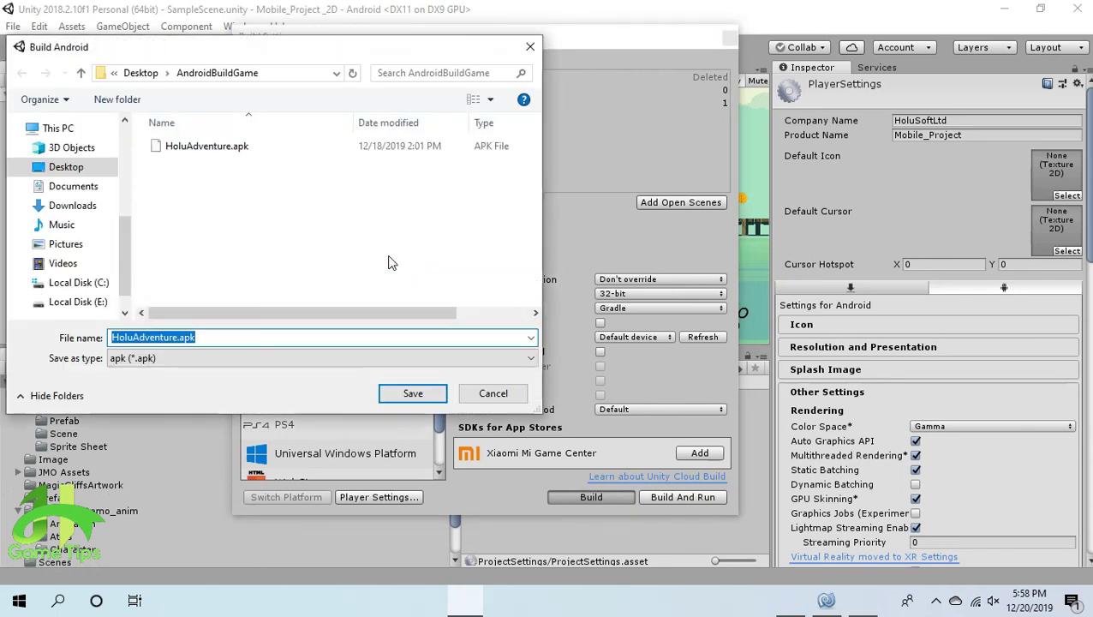
click(210, 149)
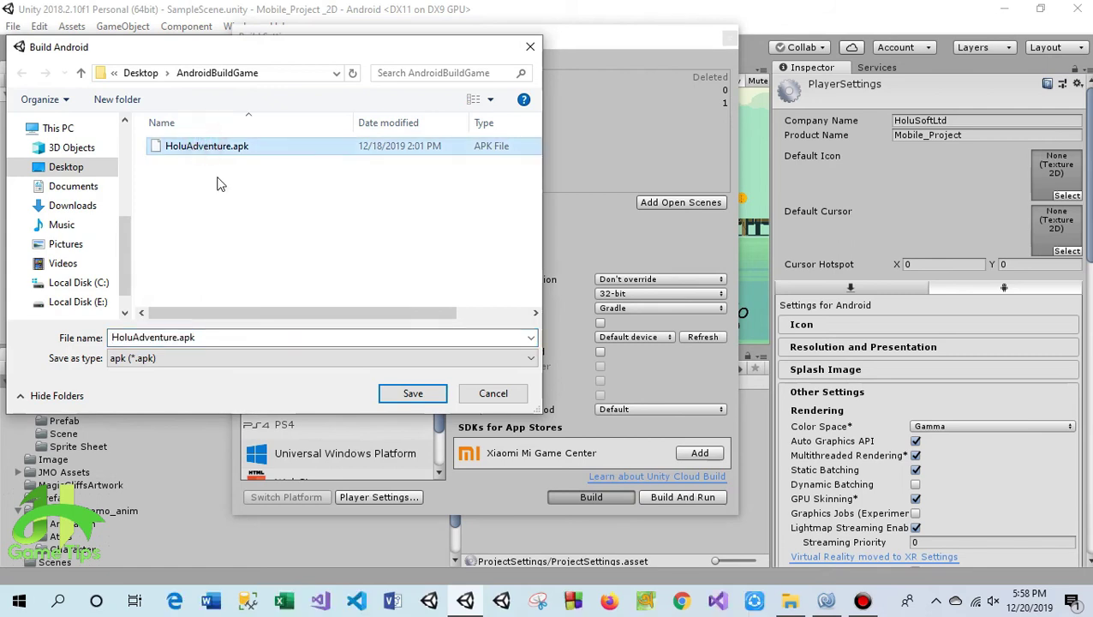
click(435, 395)
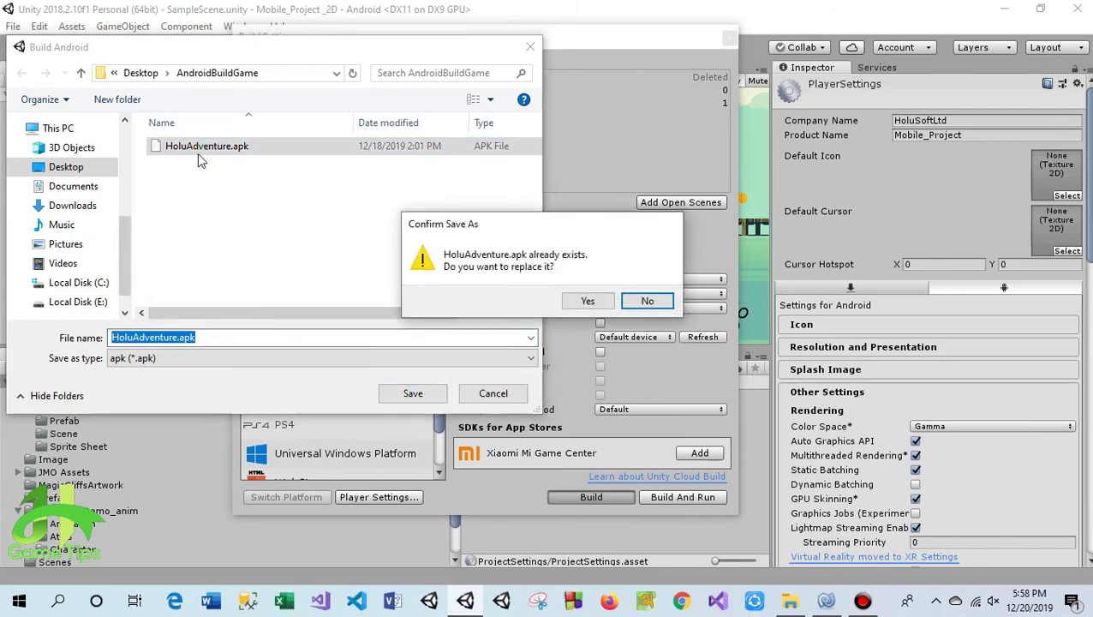
click(585, 302)
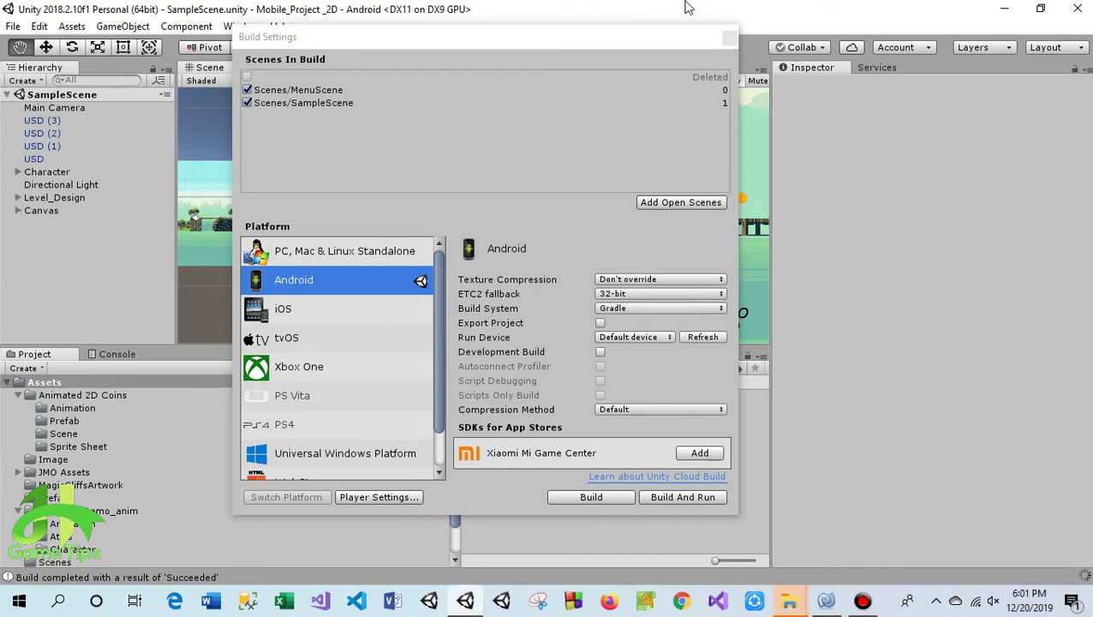
- Close Build Settings and save the scene
click(729, 41)
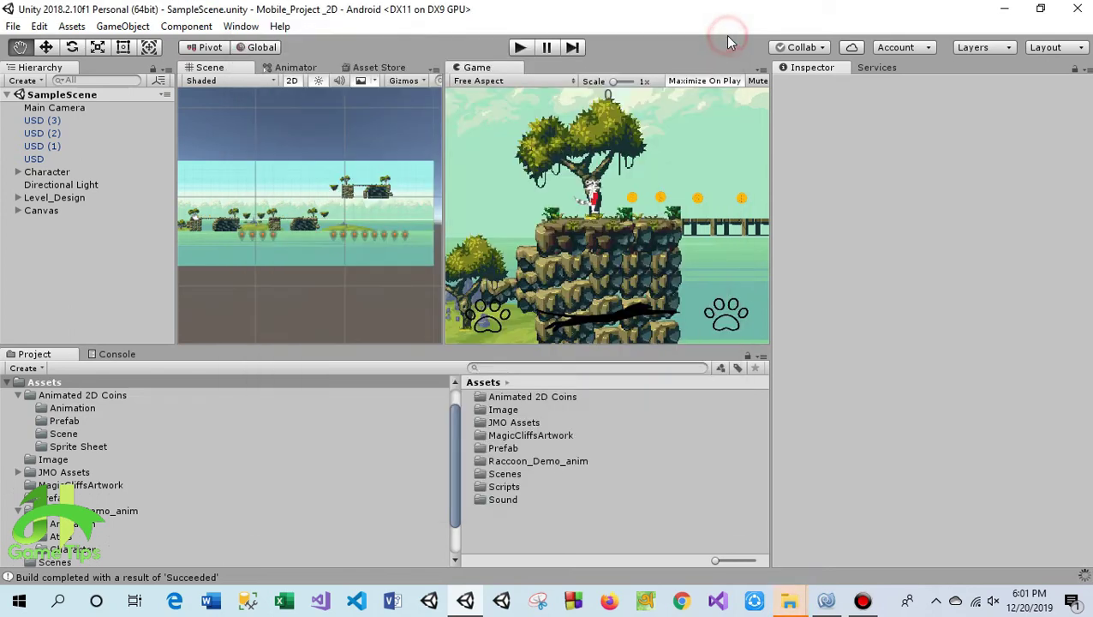
click(13, 25)
click(50, 86)
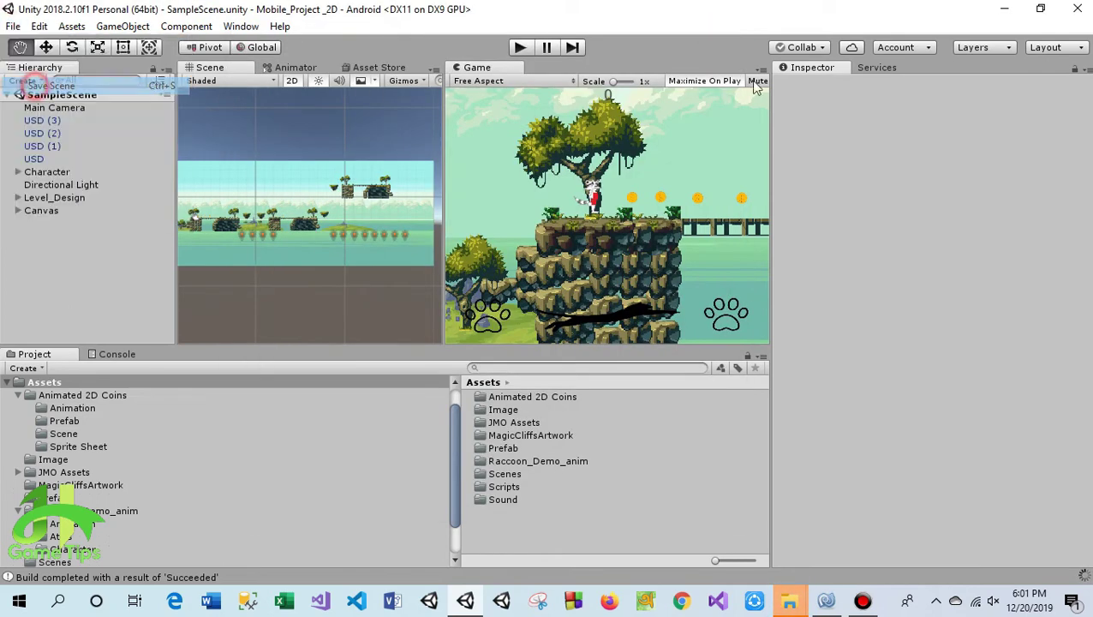
click(1004, 9)
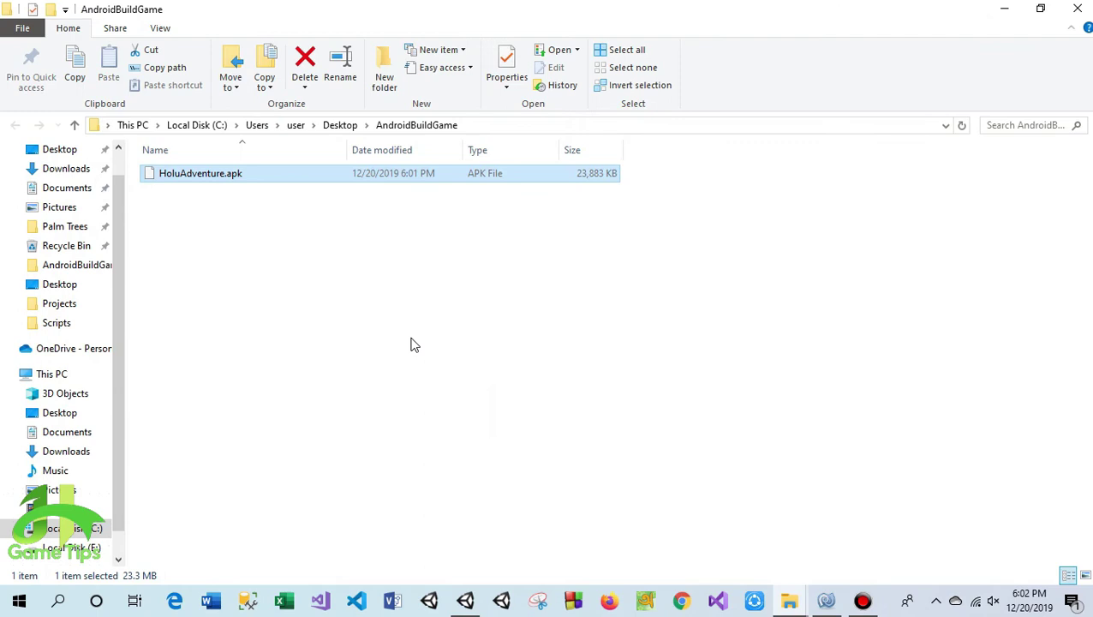
click(559, 293)
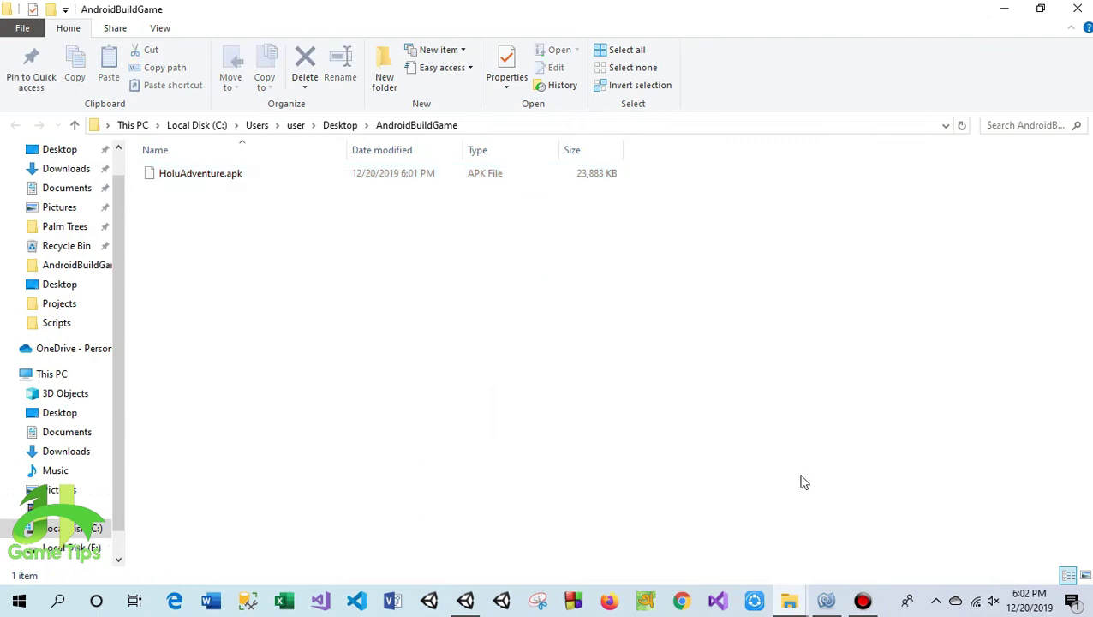
click(190, 176)
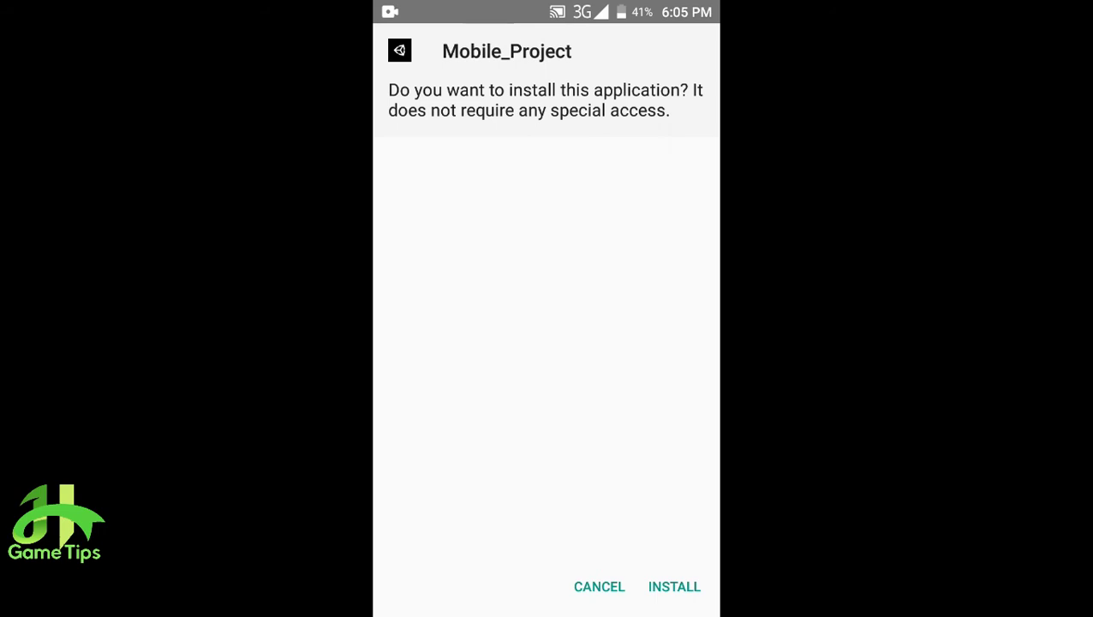
- Install Mobile_Project on the phone and open it once installed
click(674, 585)
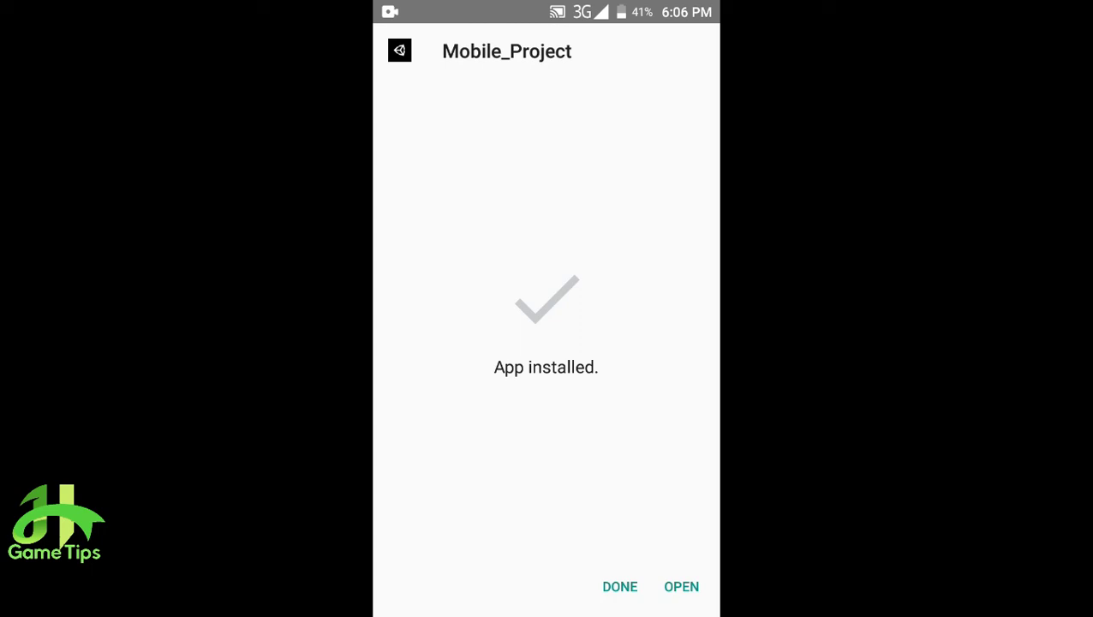
click(681, 586)
- Launch Mobile_Project to its Play and Quit menu, try it, then close it from recents
click(681, 586)
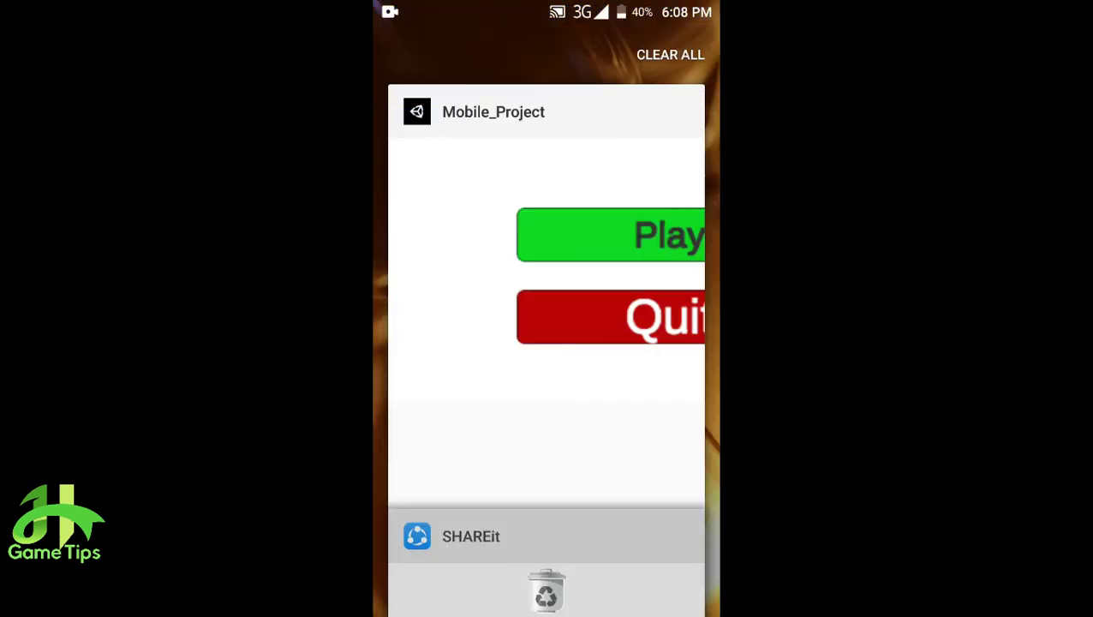
click(669, 54)
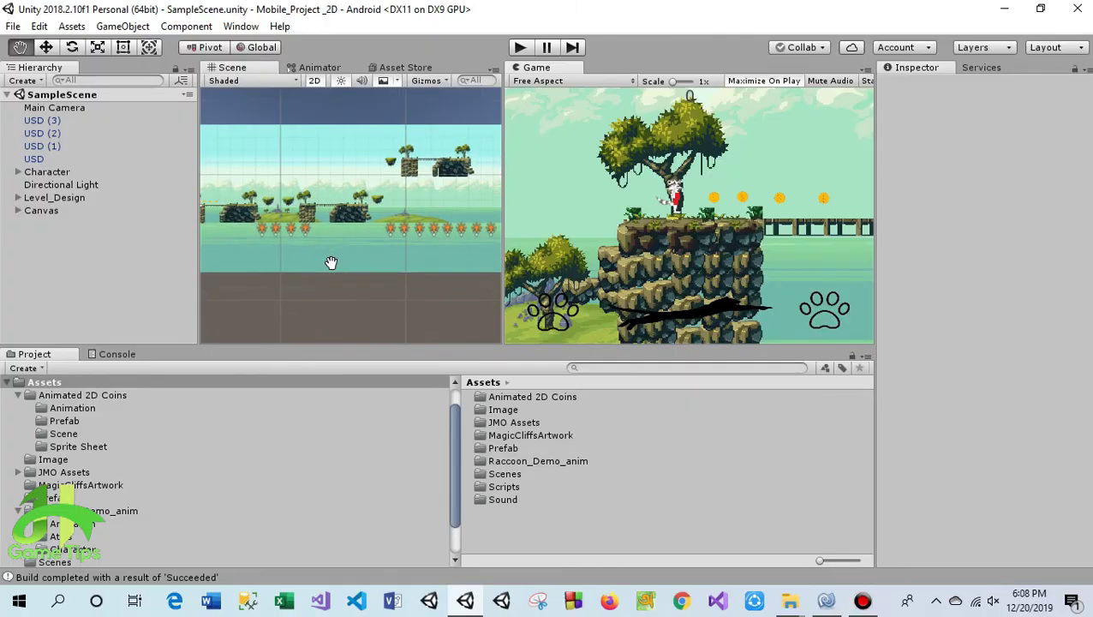
drag(329, 261, 322, 223)
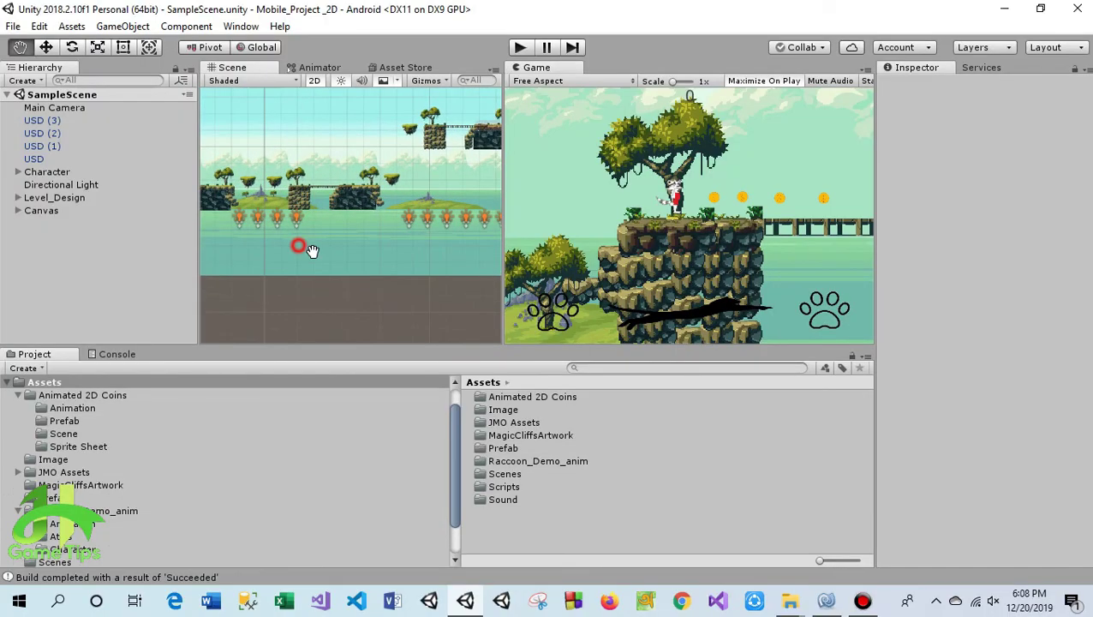
scroll(318, 157, up, 5)
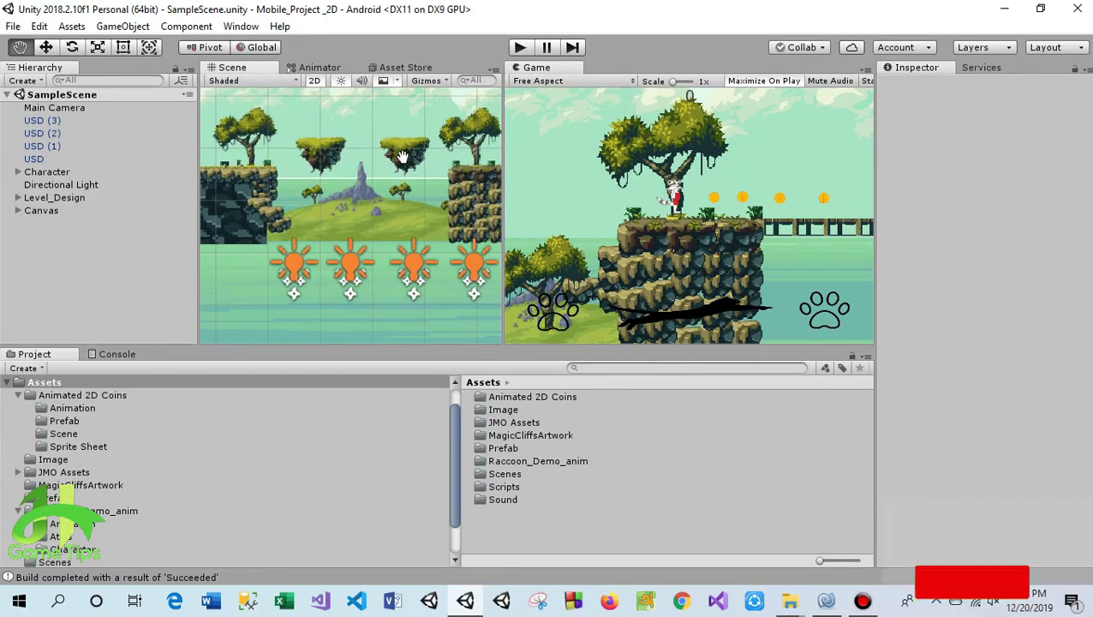
scroll(317, 188, down, 2)
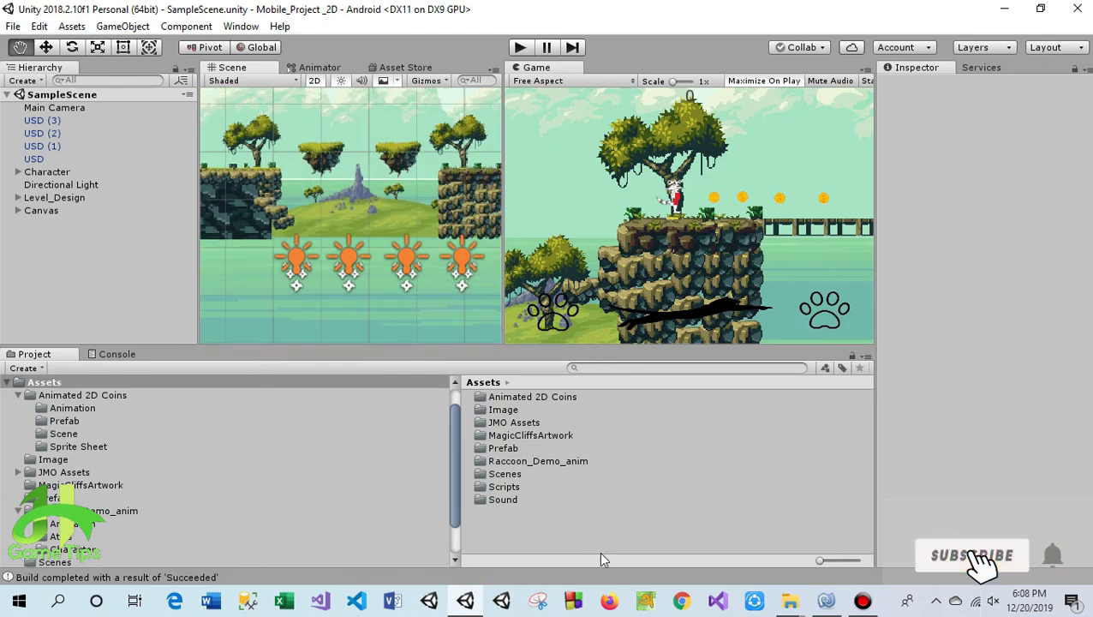
click(826, 602)
scroll(432, 317, up, 7)
scroll(431, 313, down, 8)
scroll(432, 308, down, 4)
scroll(432, 304, down, 3)
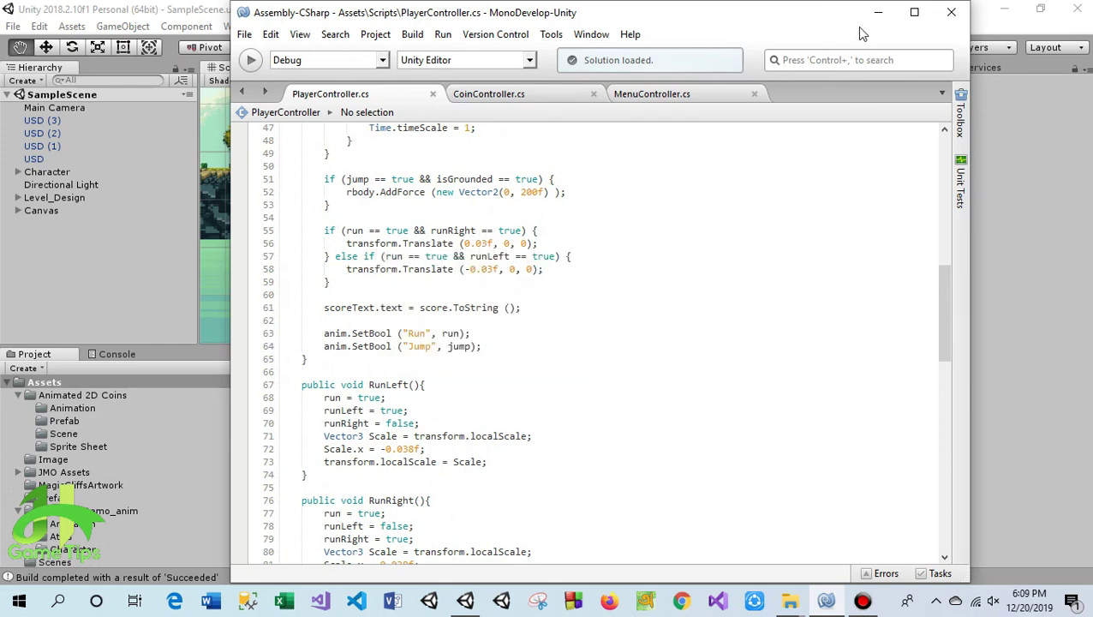
click(877, 12)
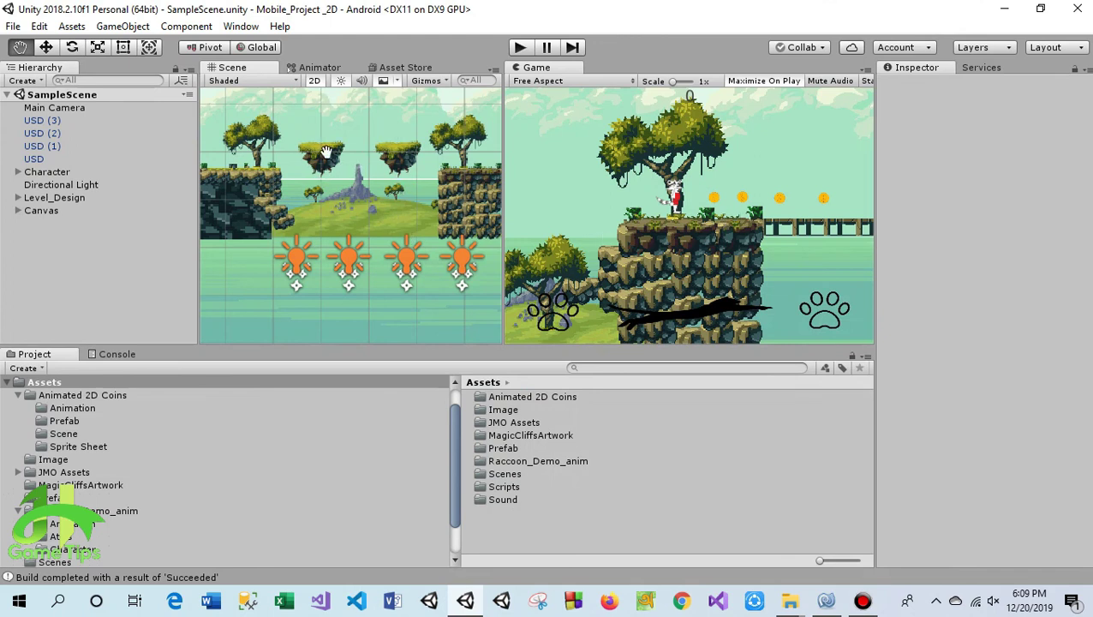
- Zoom the Scene view and drag the splitter right to narrow the Game view
scroll(402, 187, down, 1)
scroll(424, 206, down, 1)
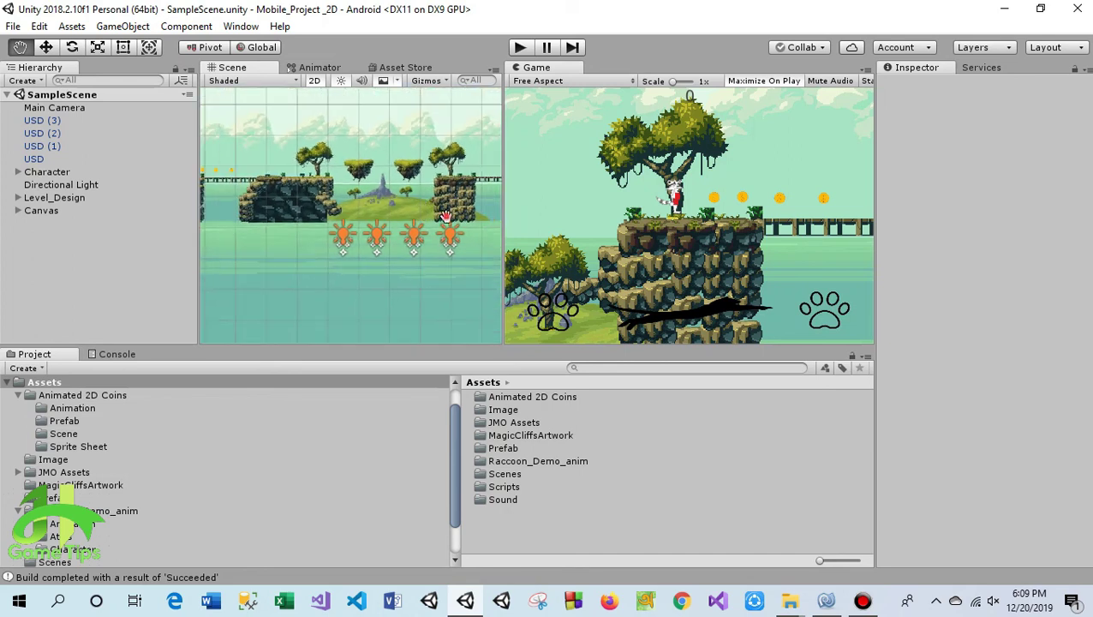
scroll(420, 219, down, 1)
scroll(474, 241, down, 1)
scroll(451, 237, down, 1)
scroll(440, 197, down, 1)
scroll(381, 246, down, 1)
scroll(382, 247, down, 1)
scroll(380, 246, down, 1)
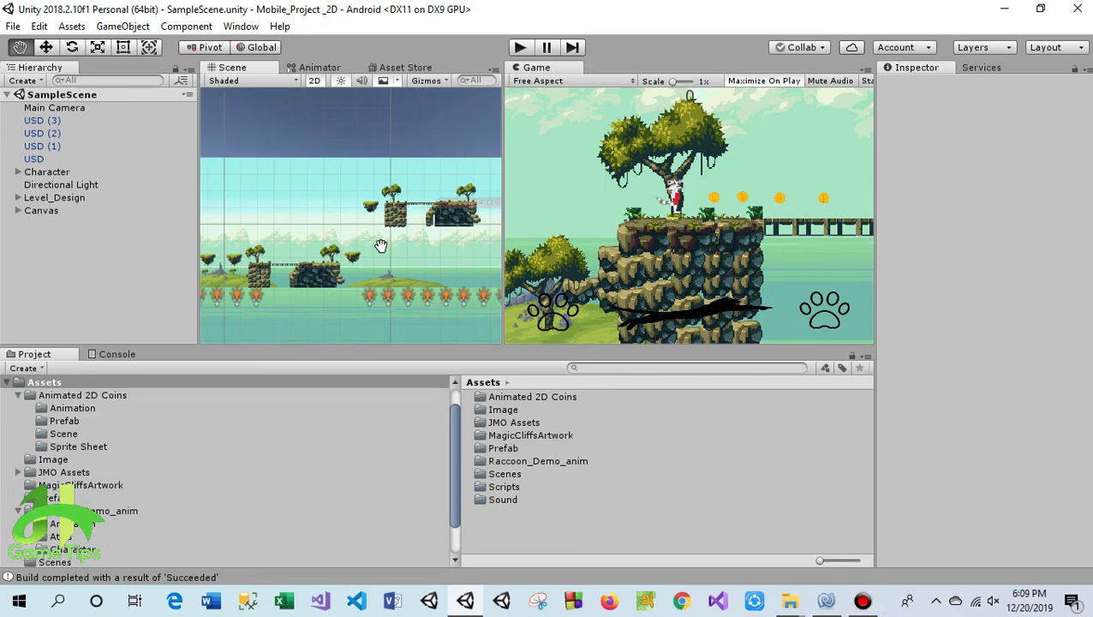
scroll(390, 235, down, 1)
scroll(399, 224, down, 1)
scroll(398, 223, down, 1)
scroll(386, 231, down, 1)
scroll(373, 240, down, 1)
scroll(363, 245, up, 1)
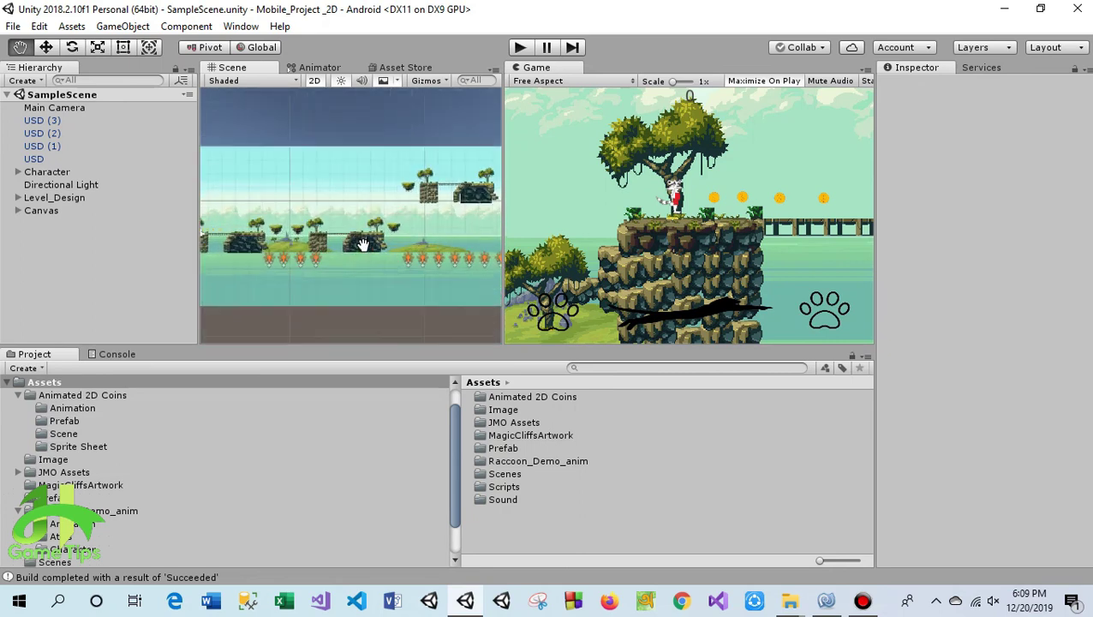
scroll(347, 227, up, 1)
scroll(330, 207, up, 1)
scroll(318, 197, up, 1)
scroll(320, 199, down, 1)
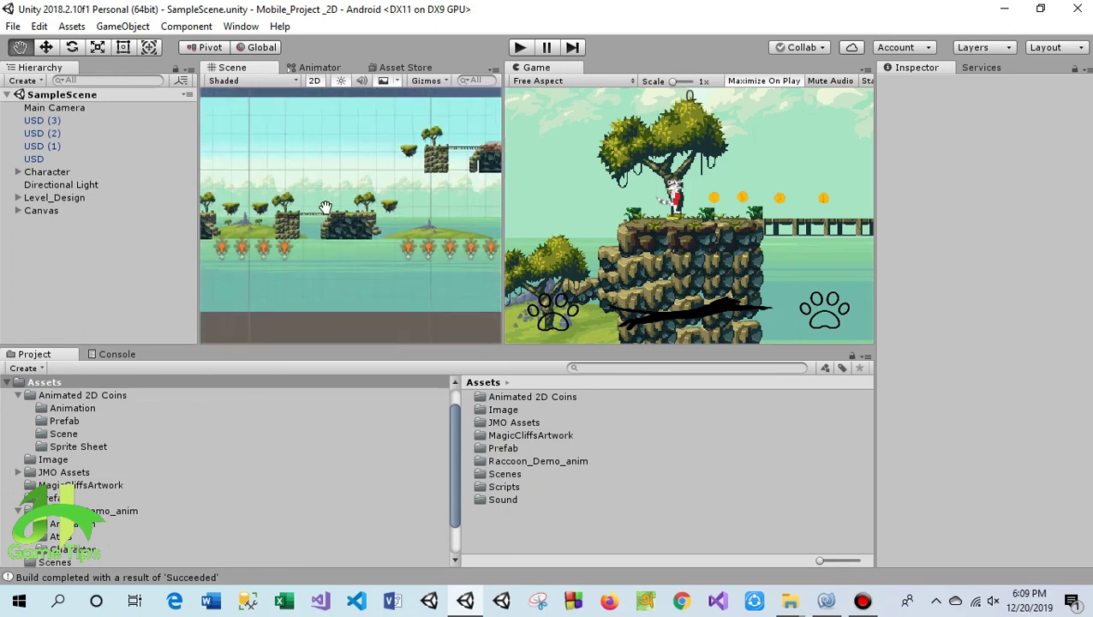
scroll(323, 205, down, 1)
drag(502, 193, 763, 195)
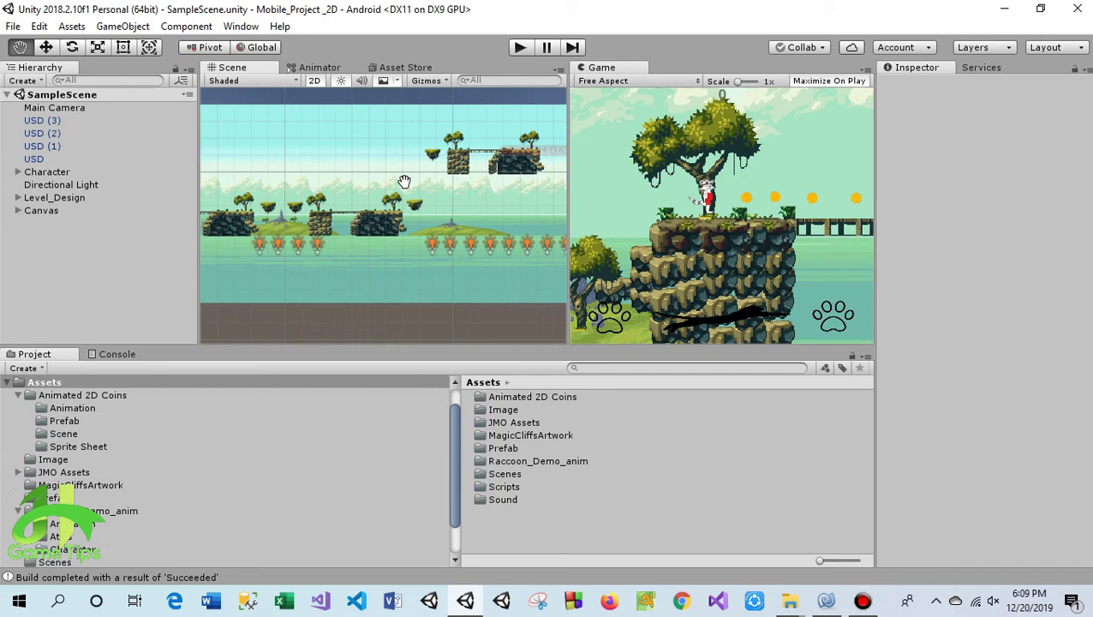
scroll(428, 233, down, 1)
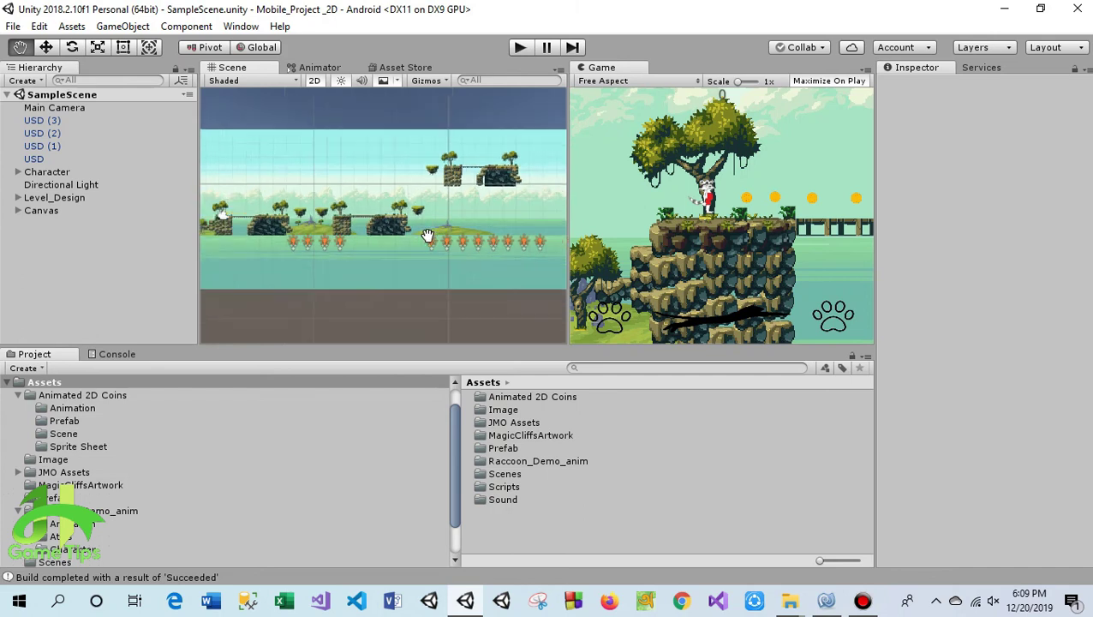
scroll(371, 232, up, 1)
scroll(371, 230, up, 1)
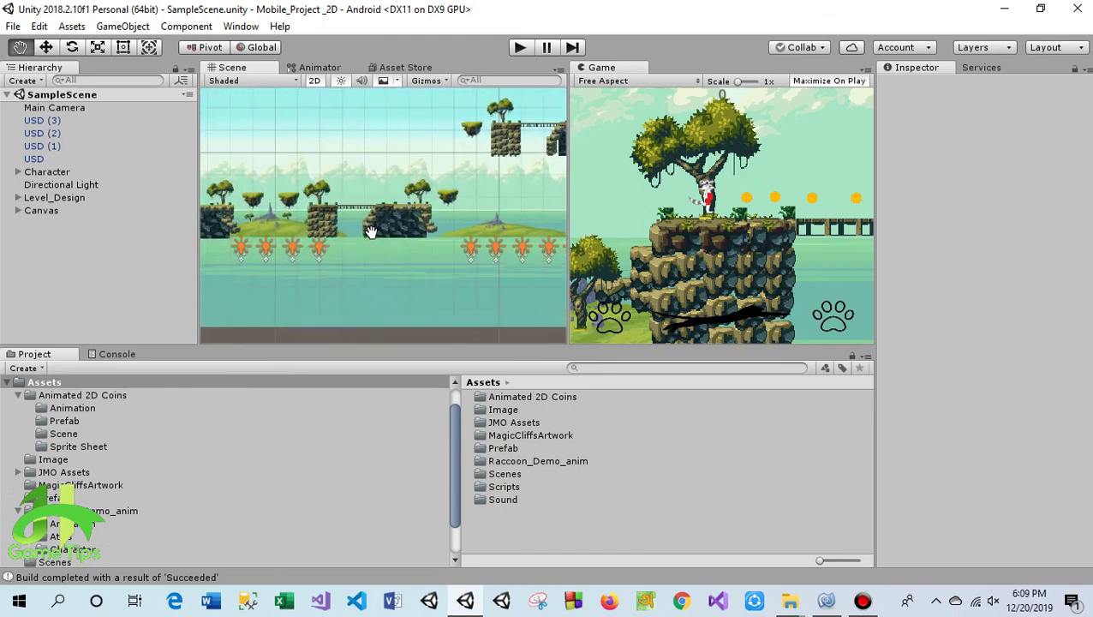
scroll(371, 227, up, 1)
scroll(406, 260, up, 1)
scroll(406, 260, down, 1)
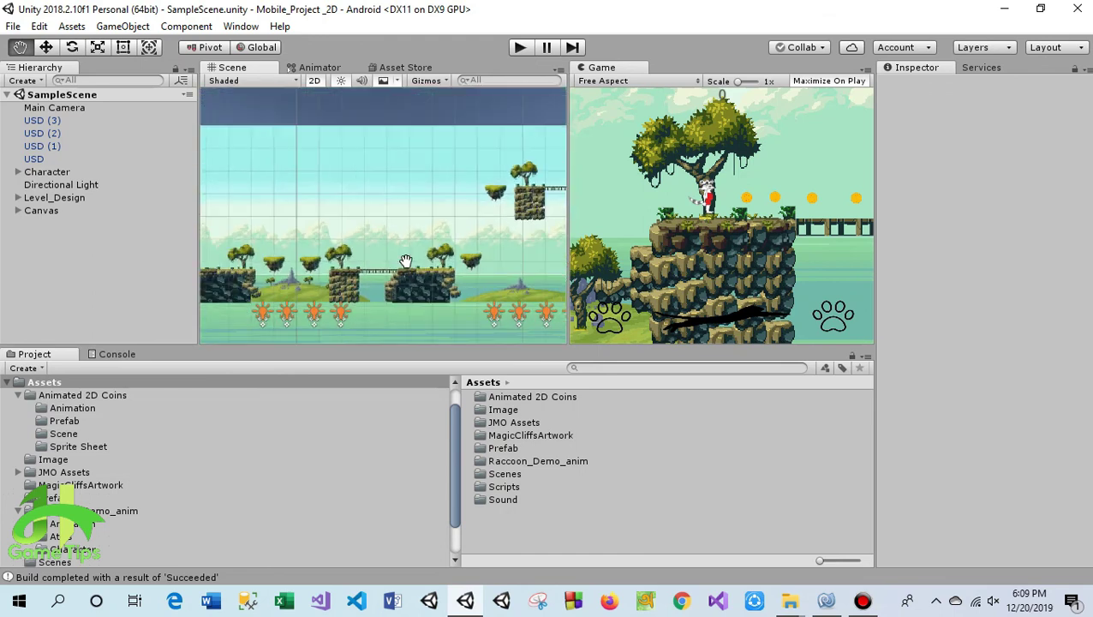
scroll(441, 234, down, 1)
scroll(390, 217, down, 2)
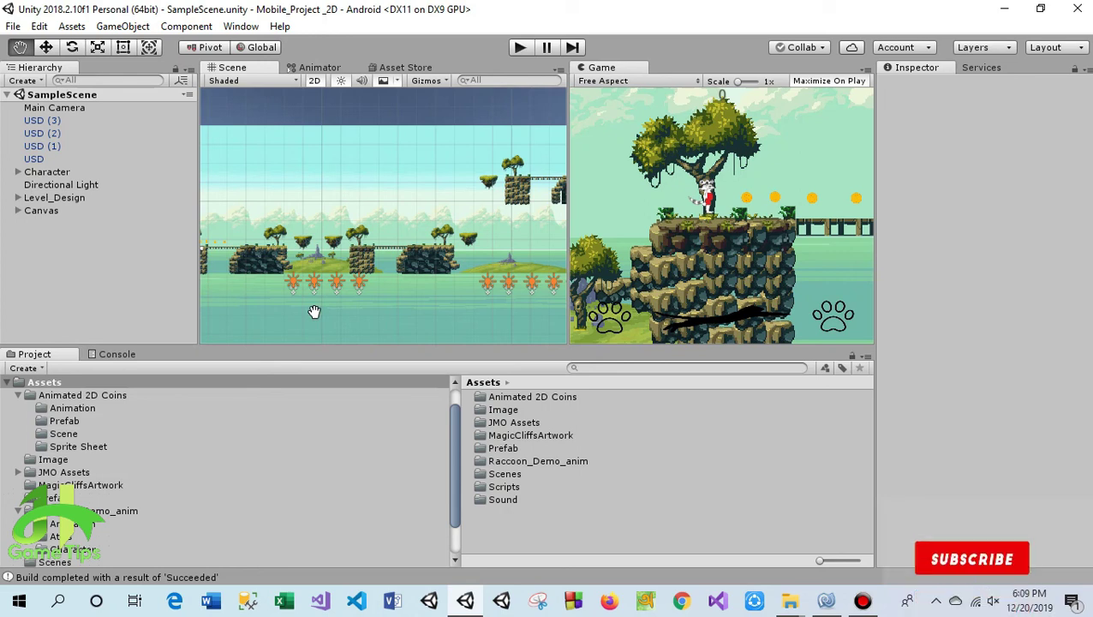
scroll(386, 278, down, 2)
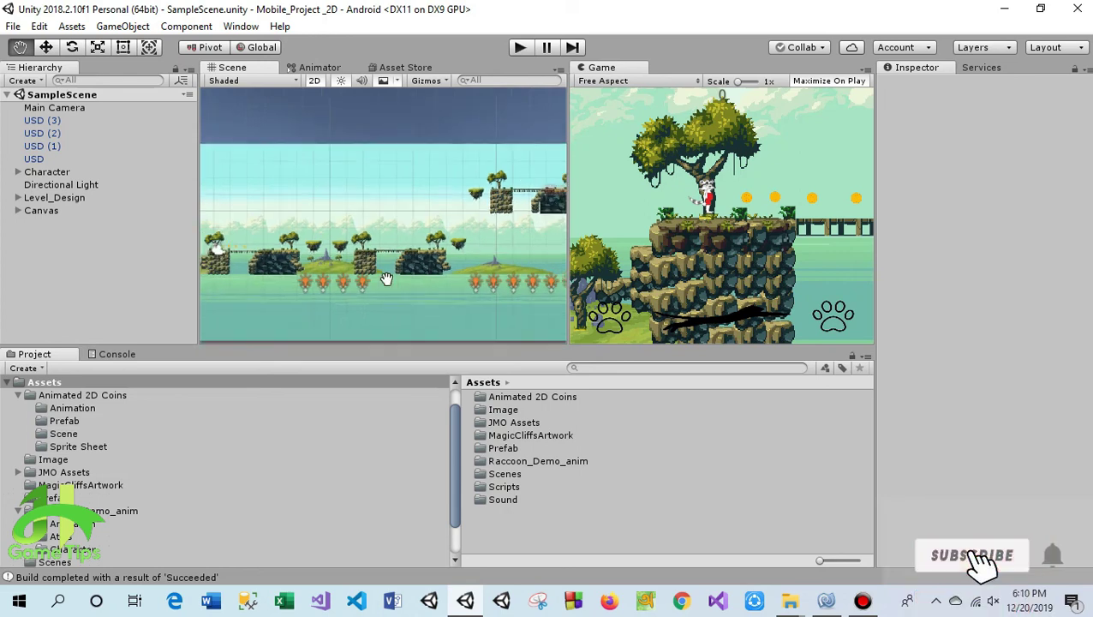